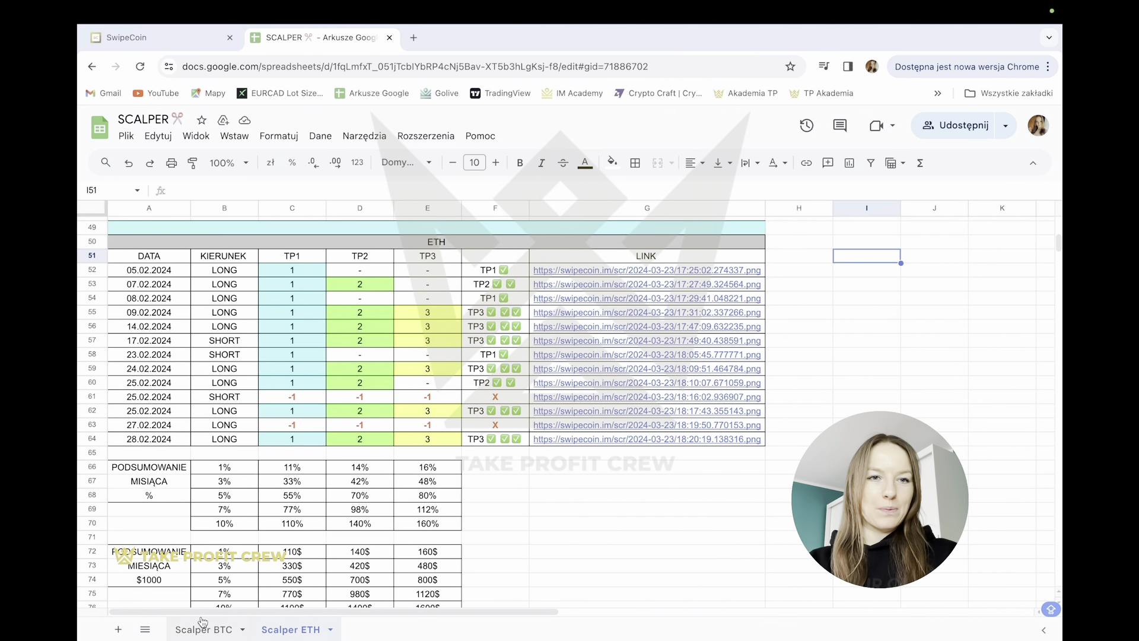
- Switch to the SwipeCoin chart and view the BTCUSD trades of 5 and 6 February
left_click(162, 38)
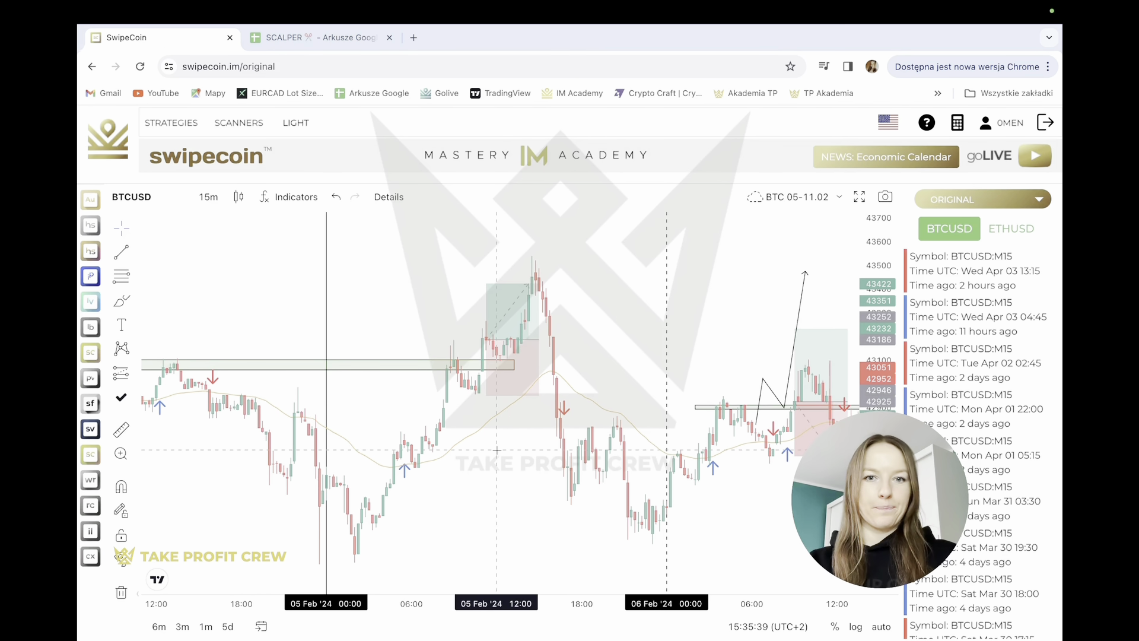
left_click_drag(879, 298, 878, 371)
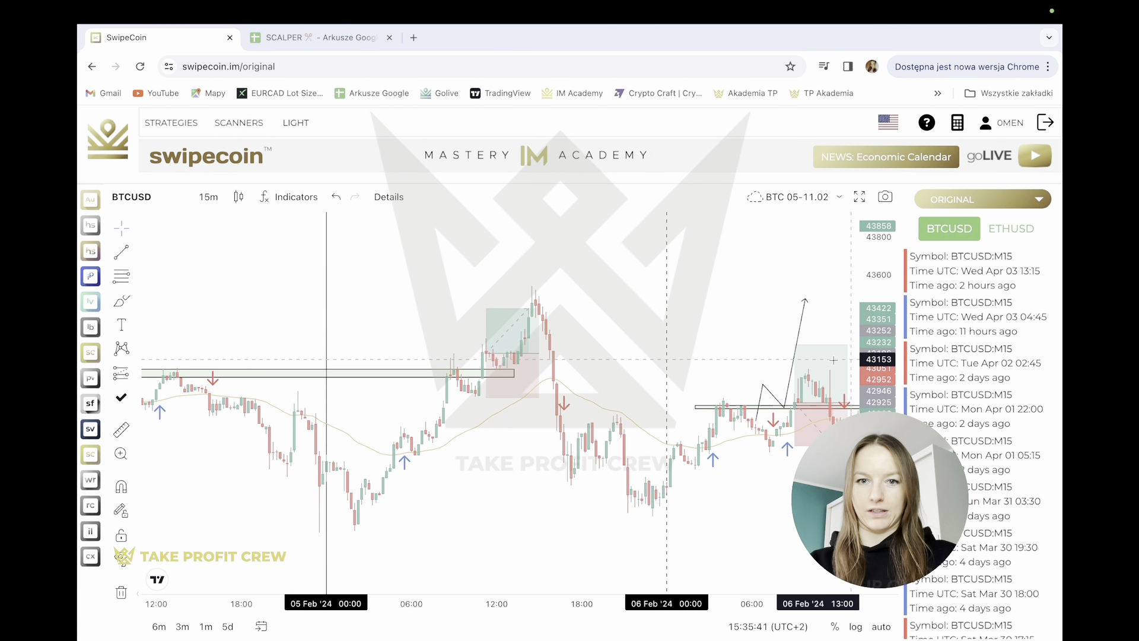
left_click_drag(592, 354, 601, 366)
- Return to the SCALPER spreadsheet and open the Scalper BTC sheet
left_click(326, 12)
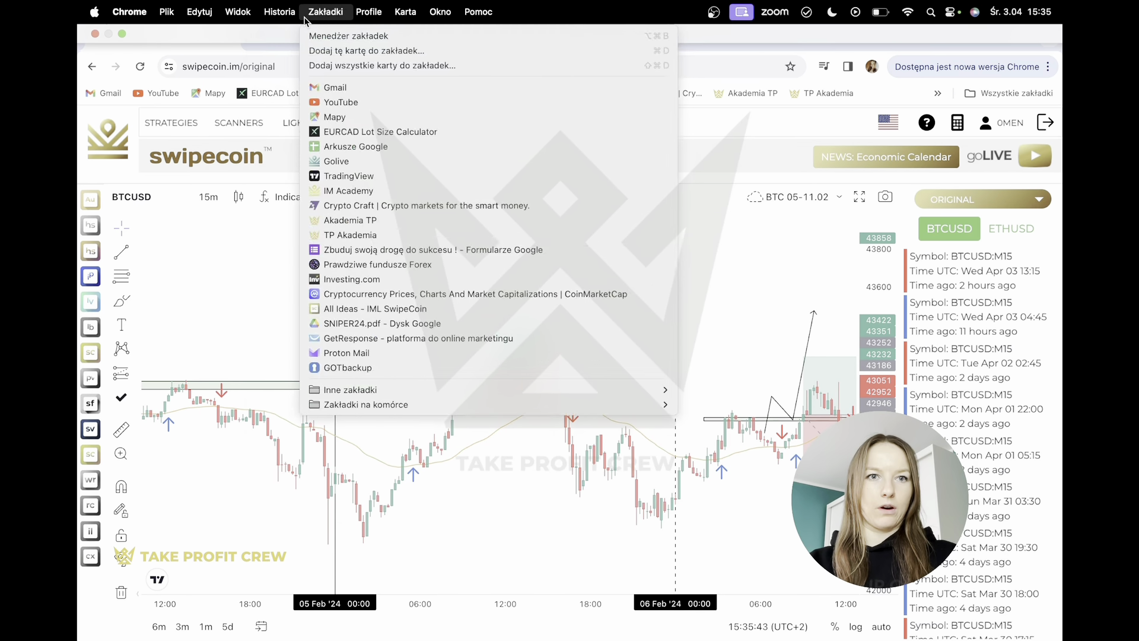
mouse_move(280, 12)
left_click(205, 323)
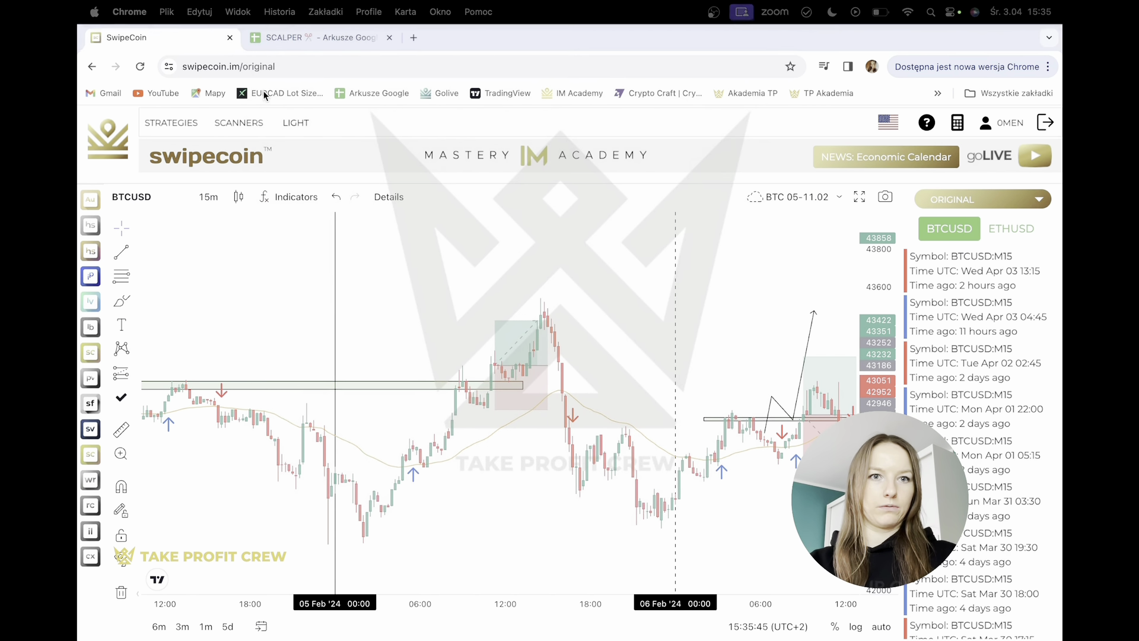
left_click(293, 40)
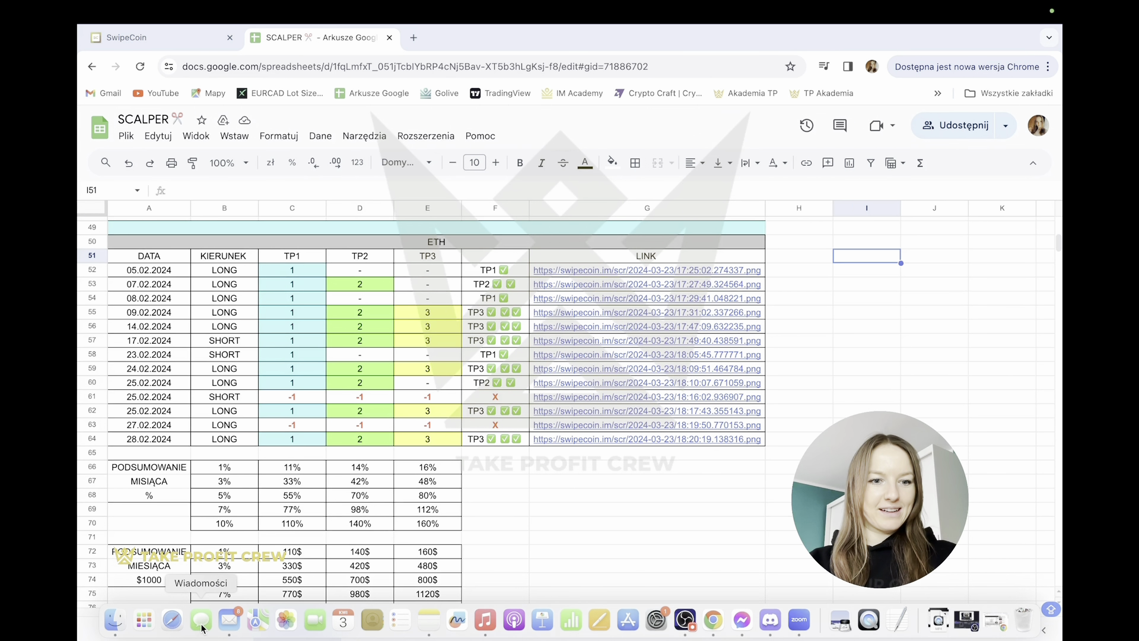
left_click(201, 630)
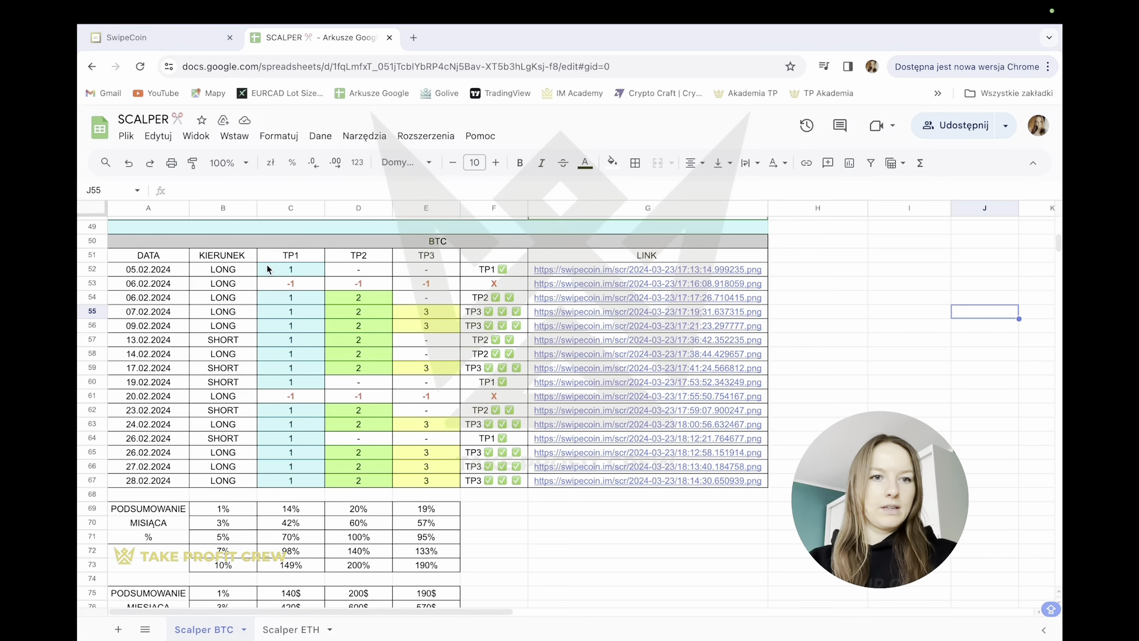
- Go back to the SwipeCoin chart and examine the 5 February long position at the green zone
left_click(152, 37)
left_click_drag(478, 512, 520, 489)
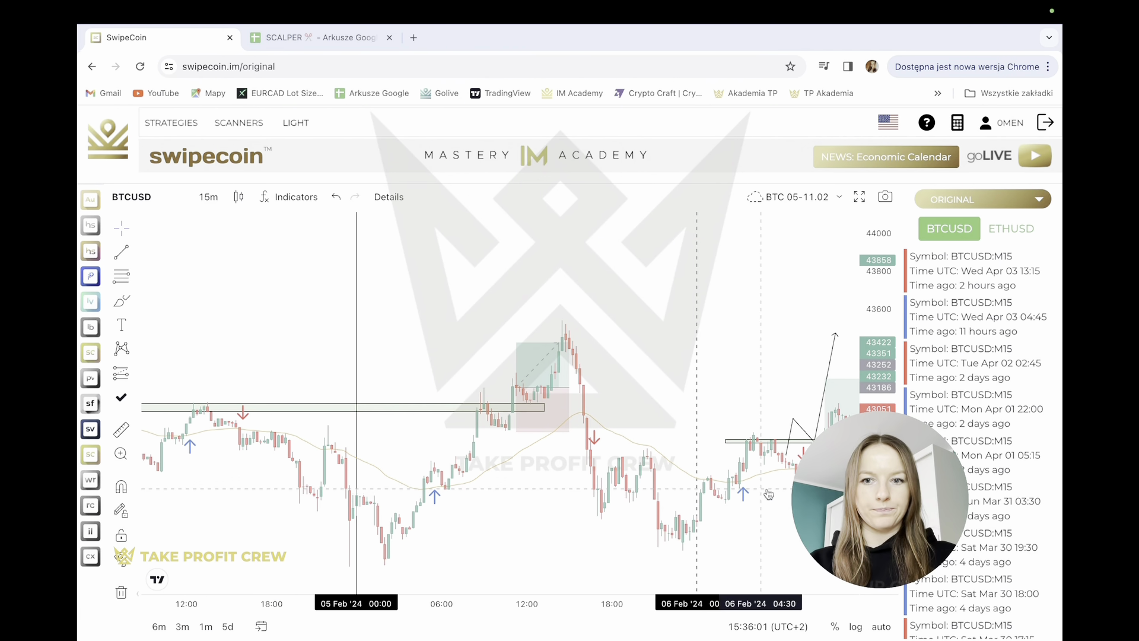
left_click_drag(877, 491, 877, 433)
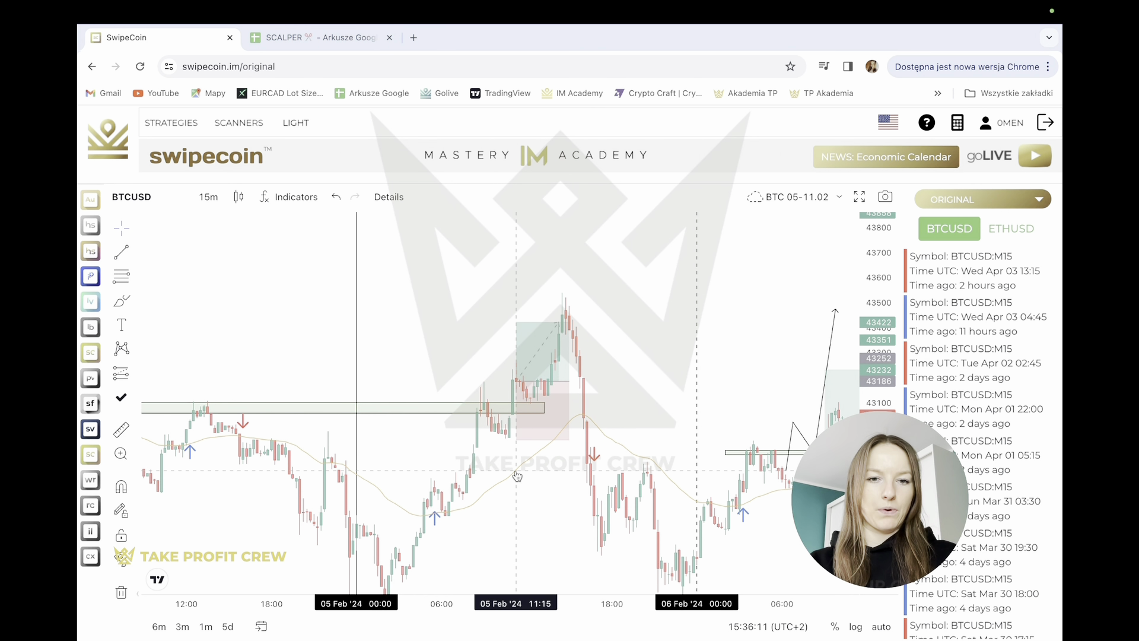
left_click_drag(495, 457, 454, 459)
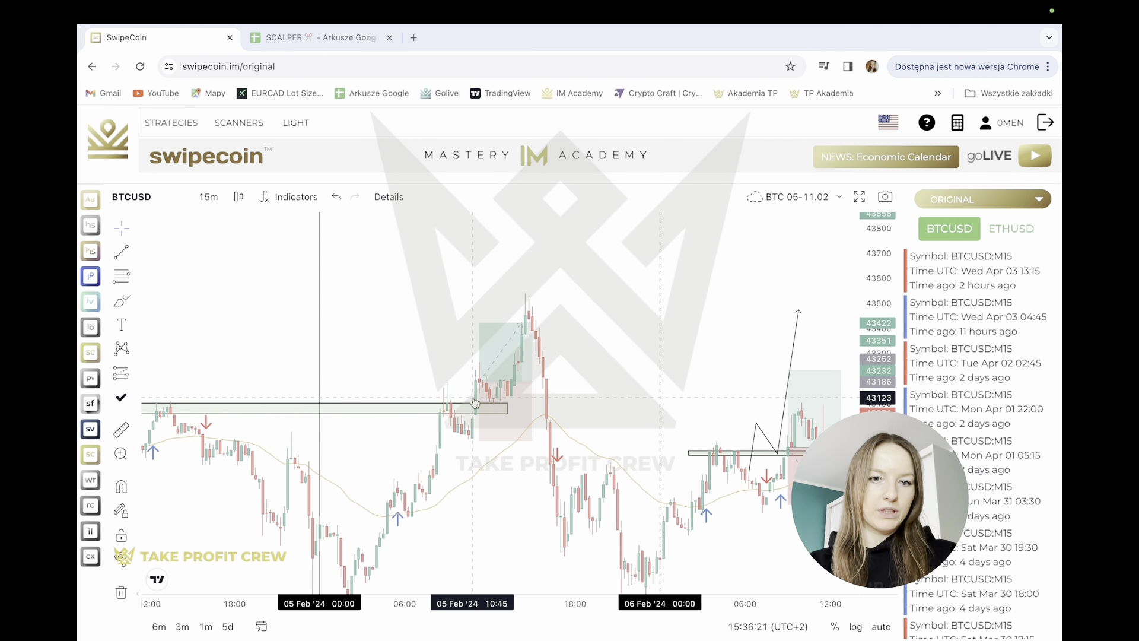
left_click(506, 388)
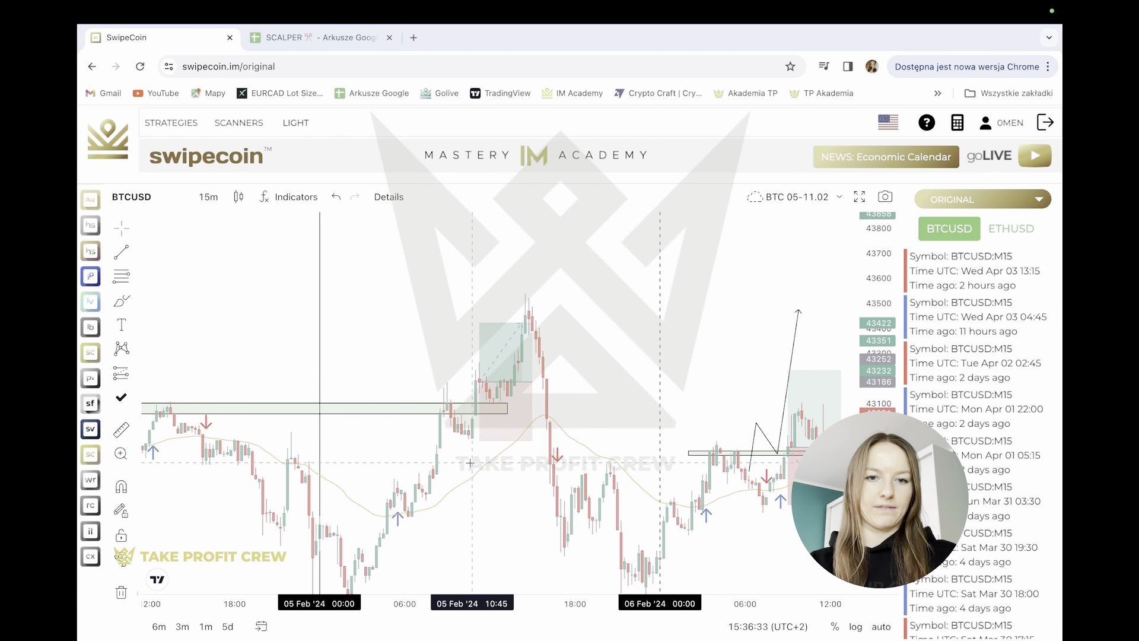
- Enlarge the red cross marker below the first 6 February long position on the BTCUSD chart
left_click_drag(596, 411, 498, 346)
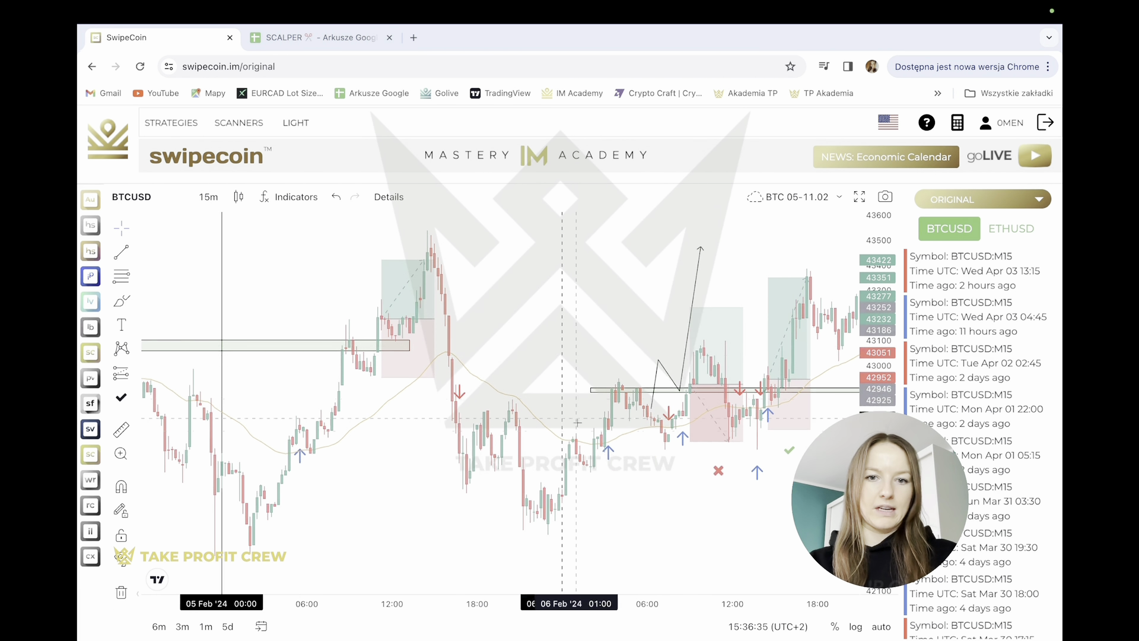
left_click_drag(649, 506, 562, 513)
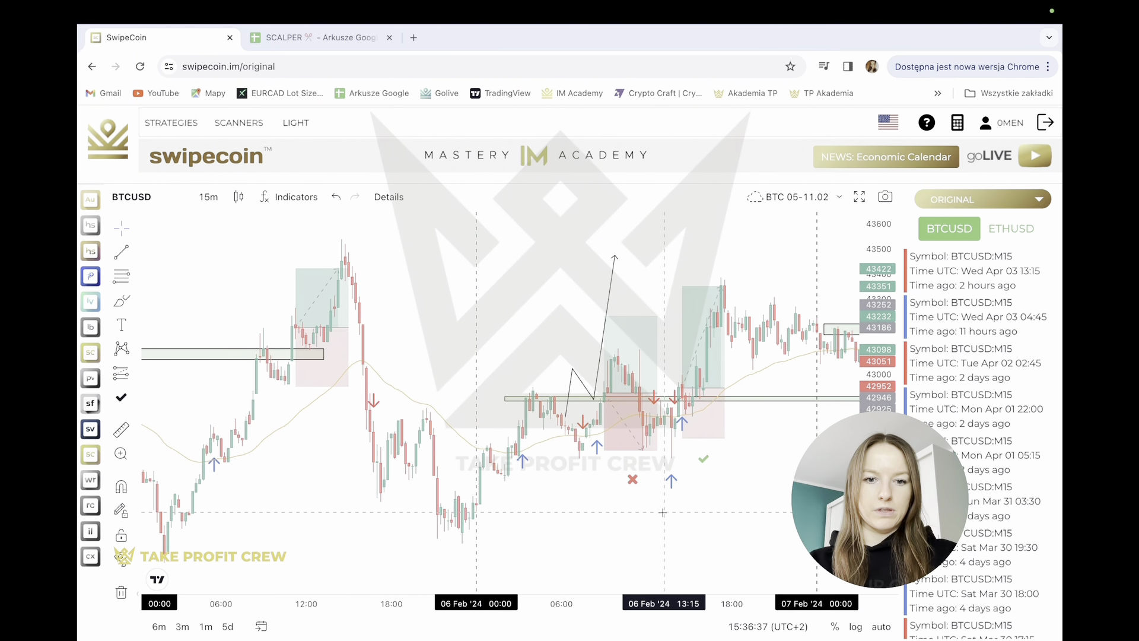
left_click_drag(663, 512, 570, 524)
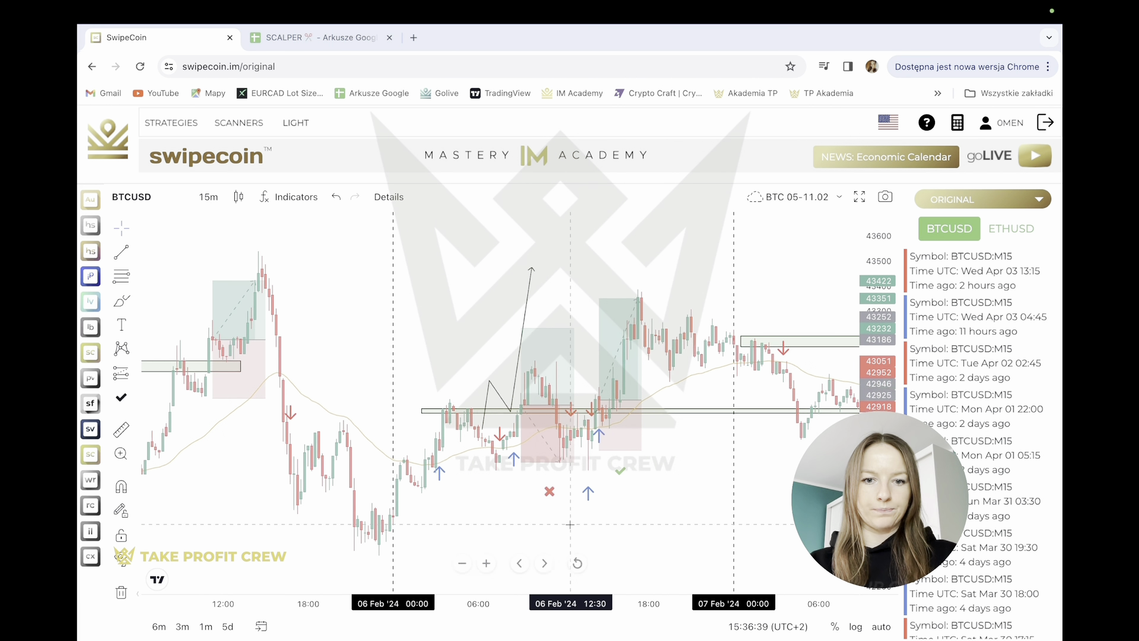
left_click(550, 492)
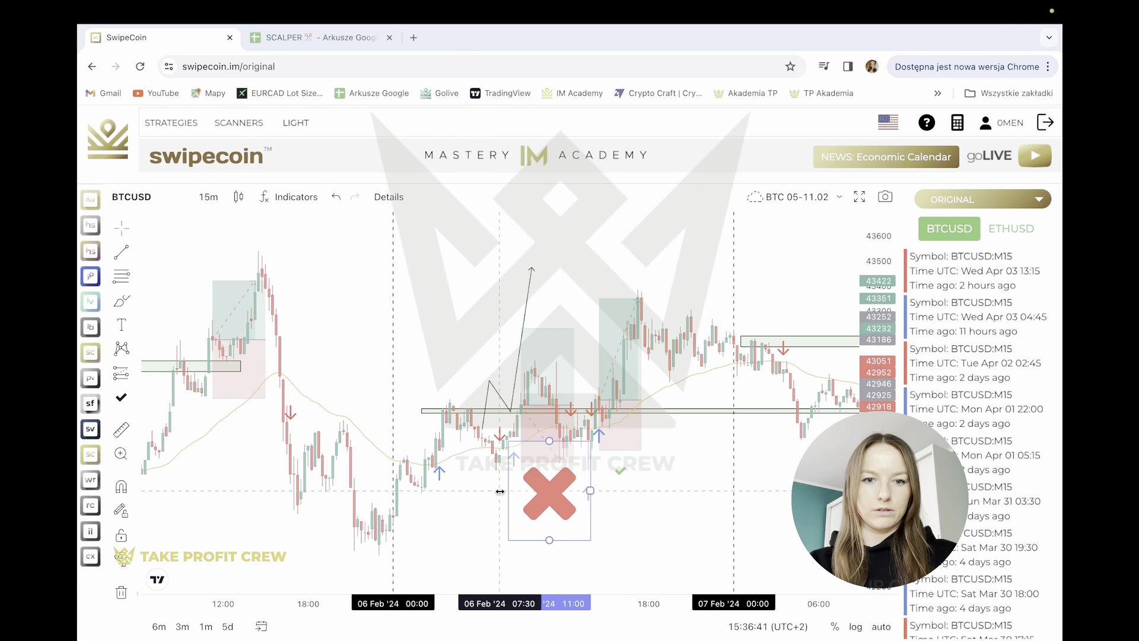
left_click_drag(457, 496, 426, 518)
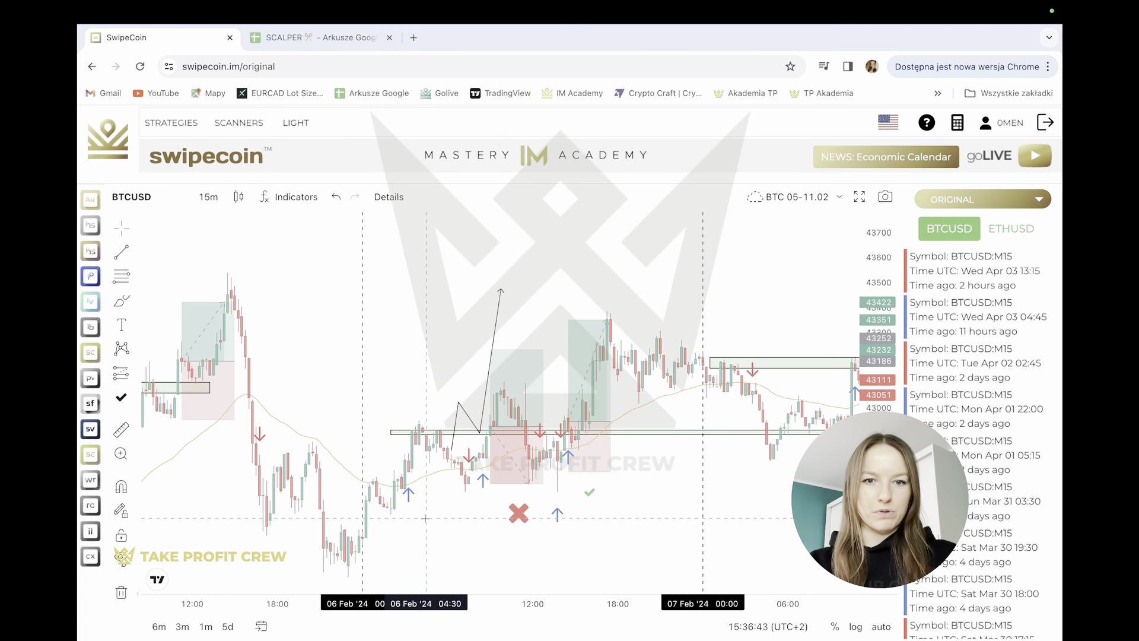
left_click(521, 497)
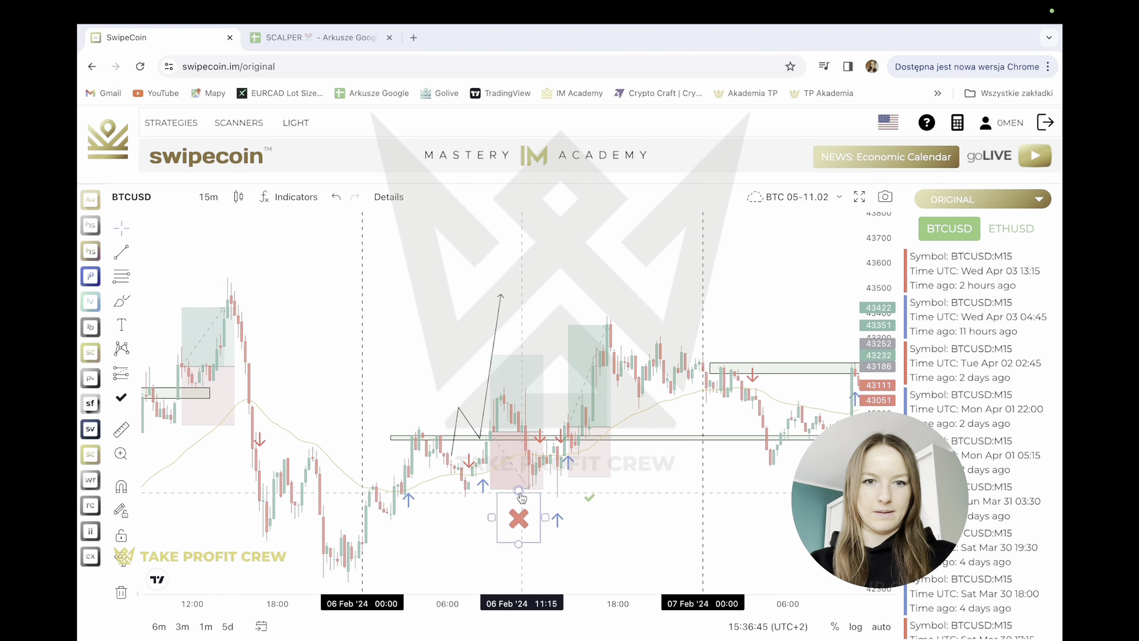
left_click(492, 422)
left_click(412, 506)
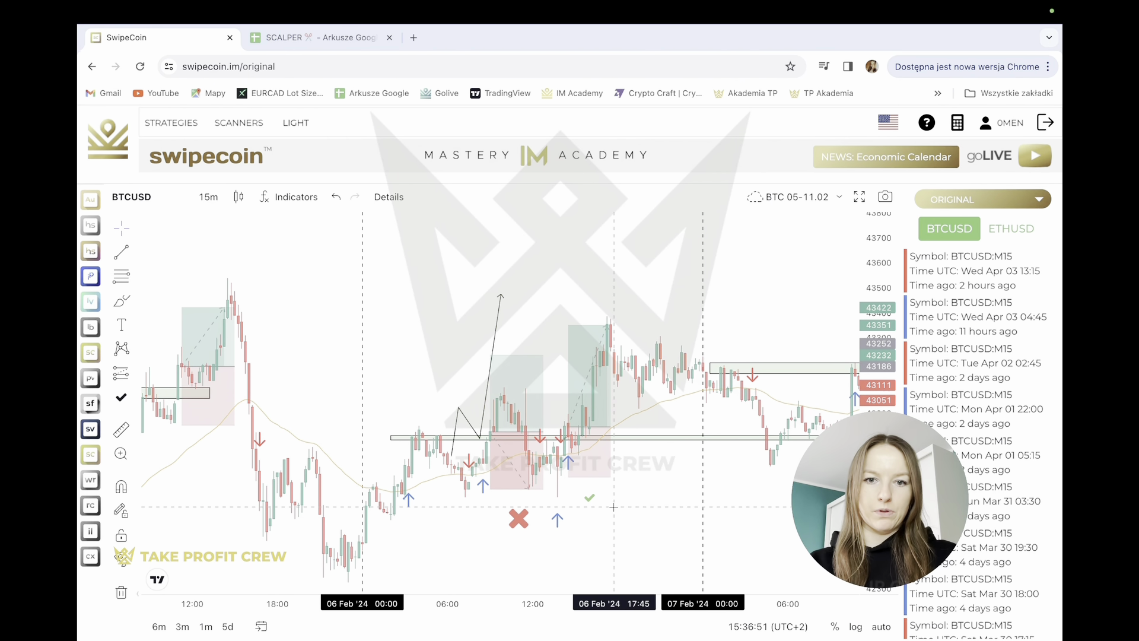
- Examine the second 6 February long position and the 7 February long position on the BTCUSD chart
left_click_drag(638, 498, 586, 498)
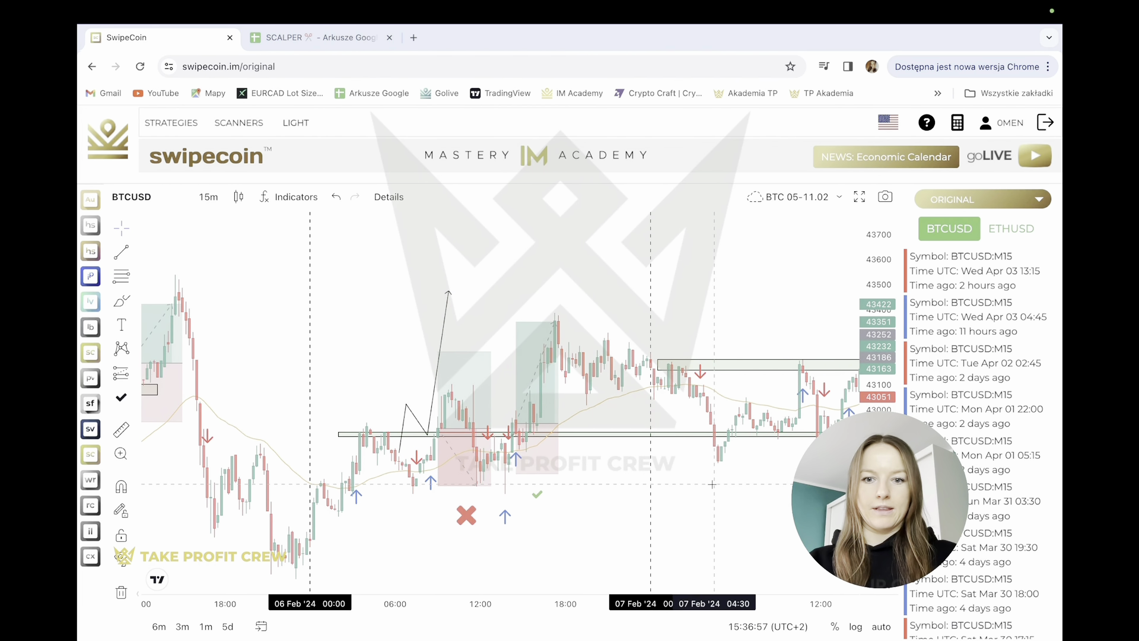
left_click_drag(712, 485, 528, 533)
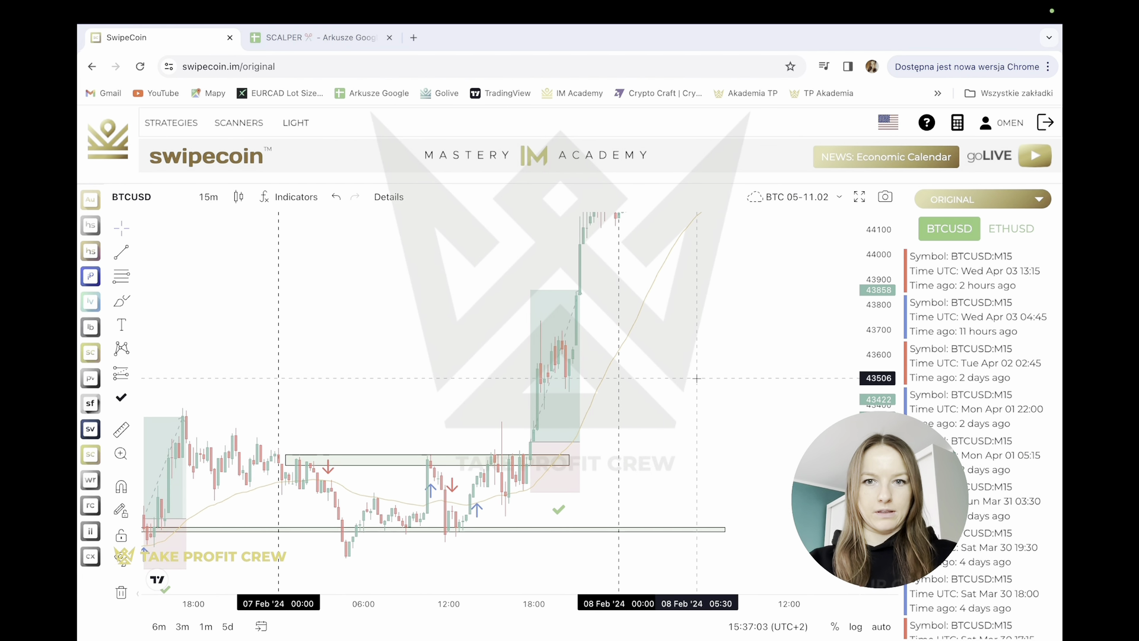
left_click_drag(873, 321, 870, 409)
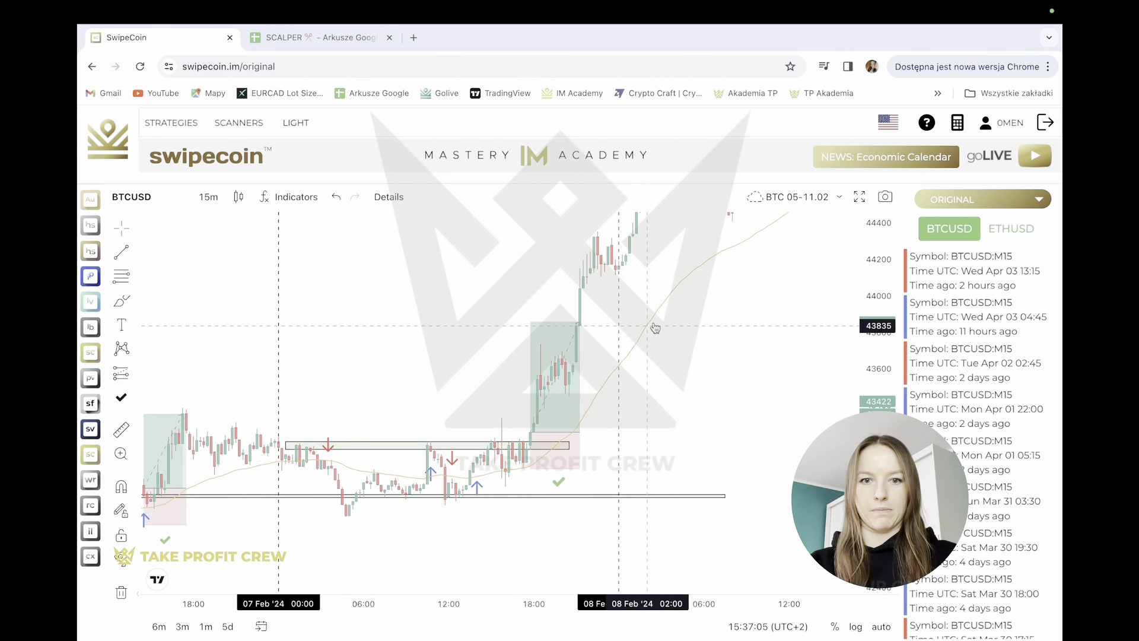
left_click_drag(713, 342, 659, 407)
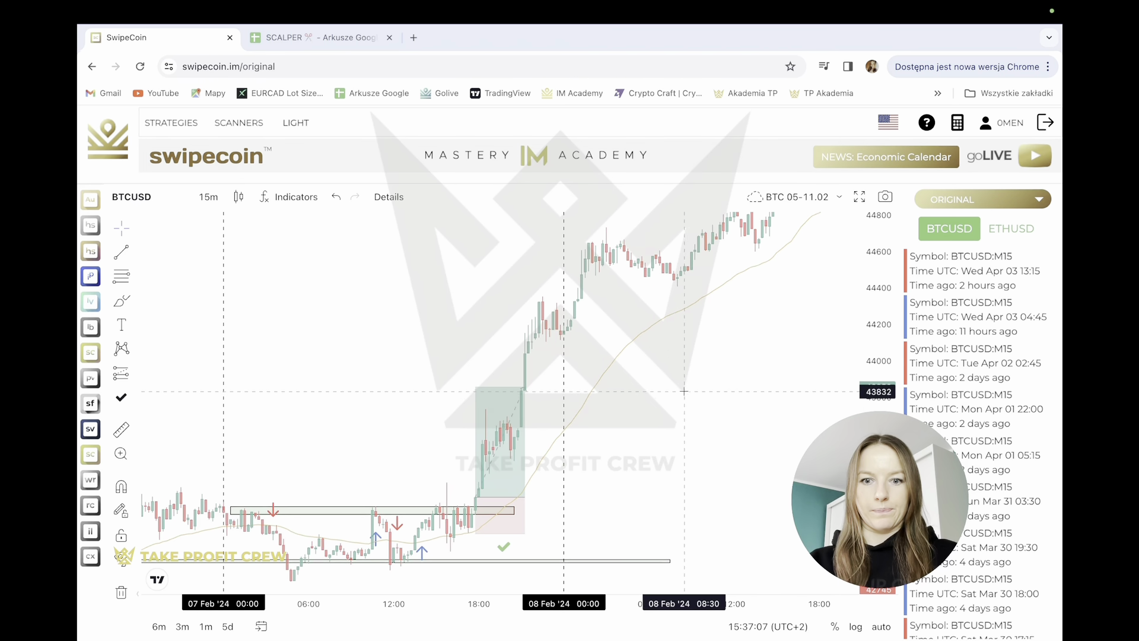
- Examine the 9 February long position on the BTCUSD chart, including its target, stop and risk/reward ratio
scroll(684, 391, "right", 10)
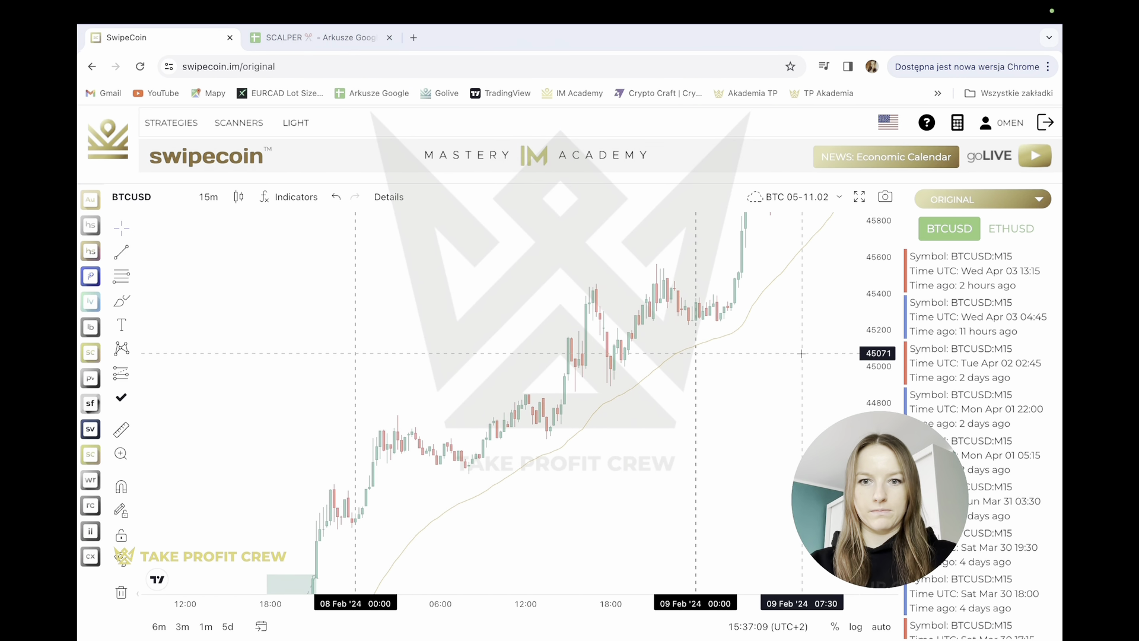
scroll(802, 353, "right", 3)
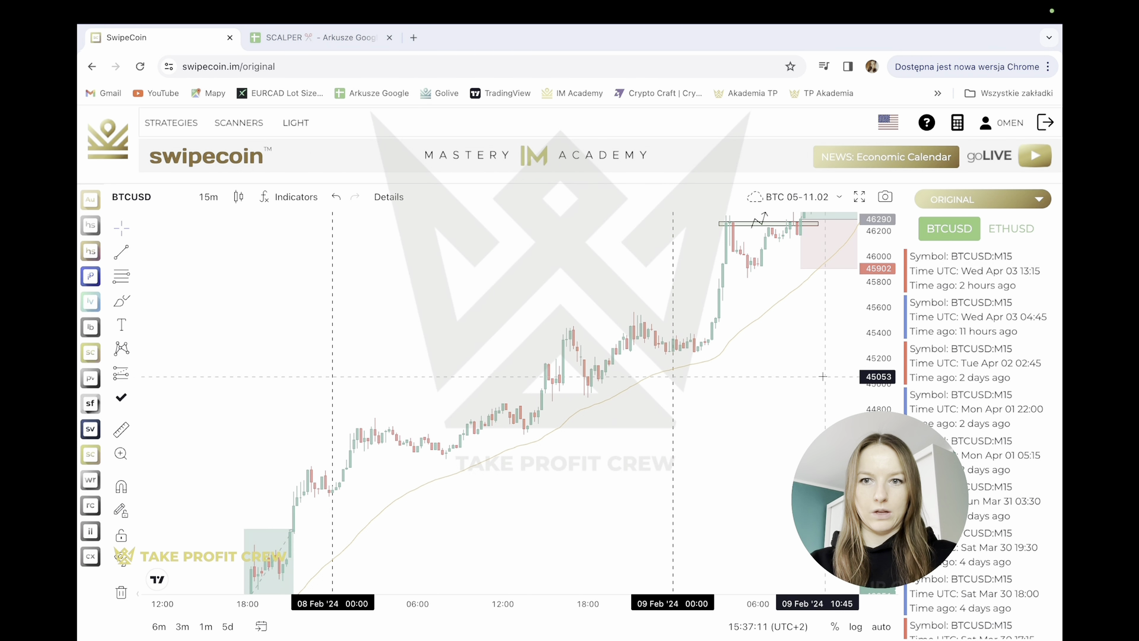
left_click_drag(823, 376, 667, 529)
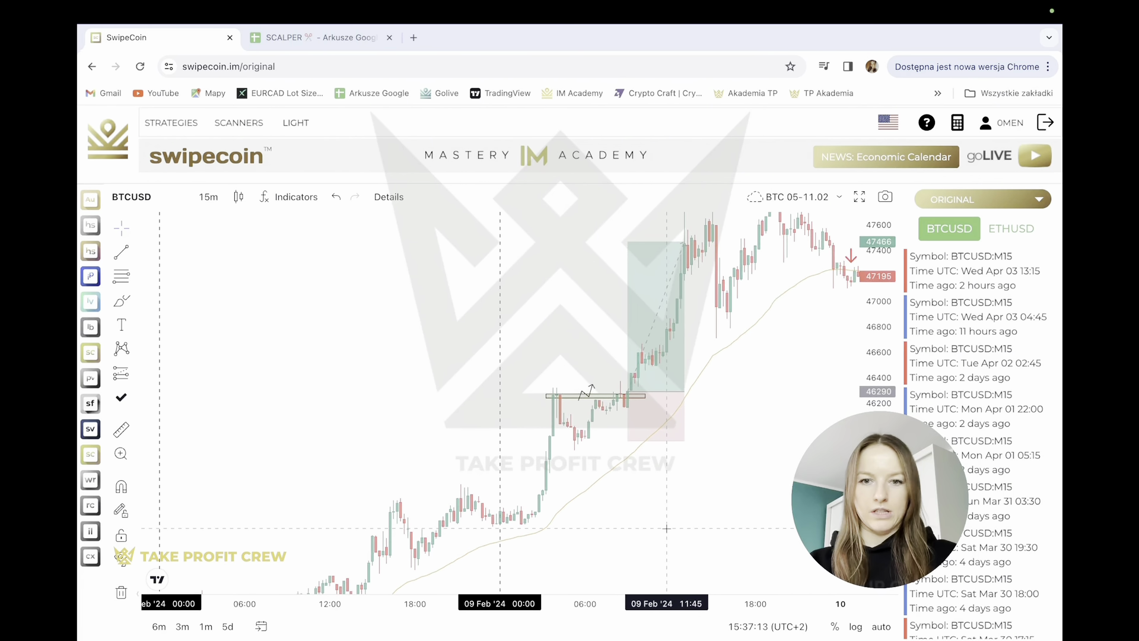
left_click(661, 384)
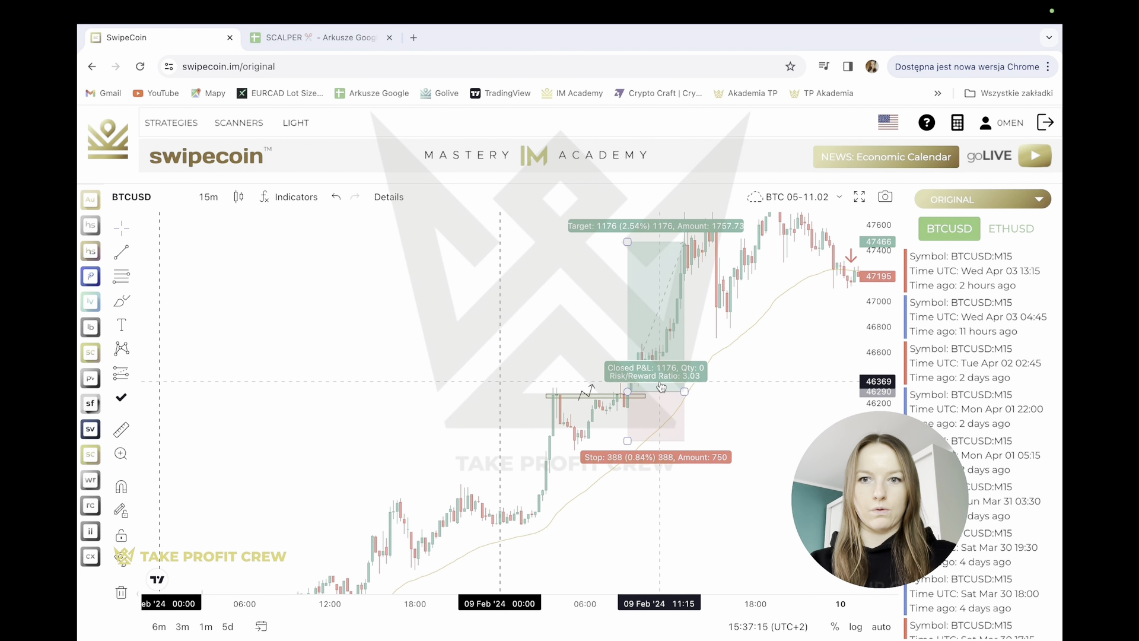
left_click_drag(759, 371, 695, 412)
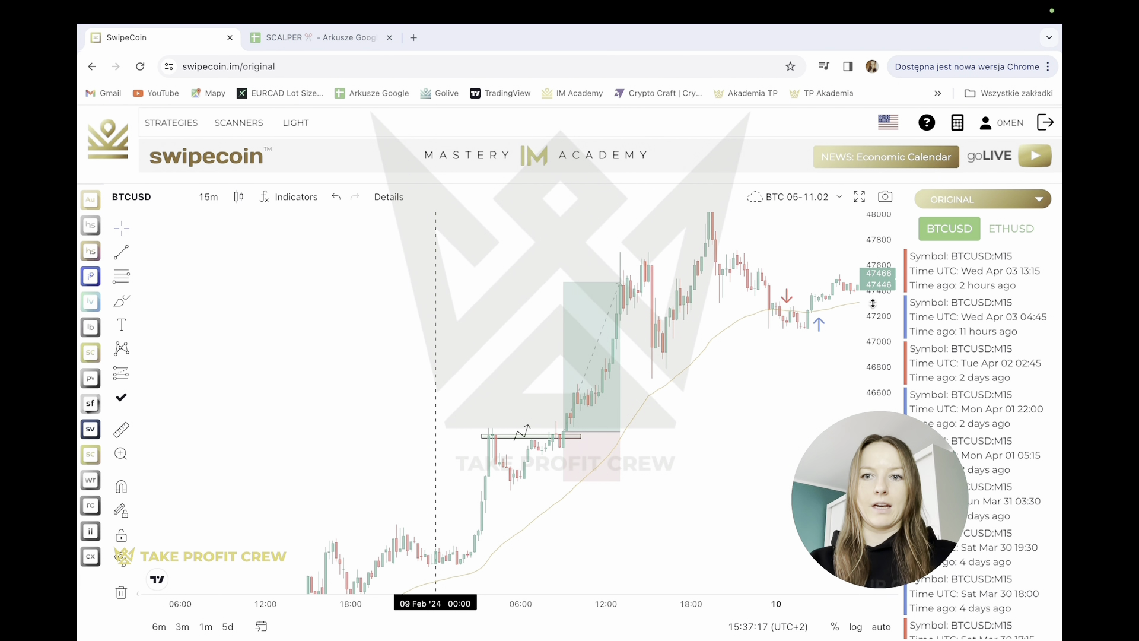
- Look through the BTCUSD price action up to 11 February and return to the 9 February position
left_click_drag(873, 303, 843, 422)
left_click_drag(756, 410, 516, 422)
left_click_drag(701, 432, 505, 460)
scroll(505, 460, "left", 15)
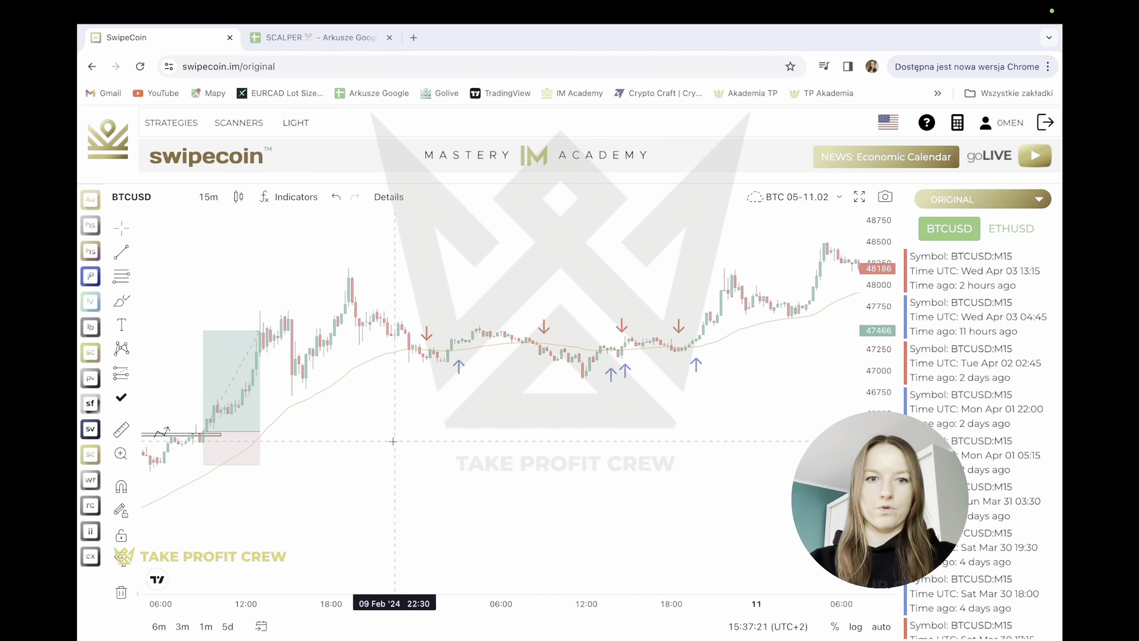
scroll(327, 522, "left", 5)
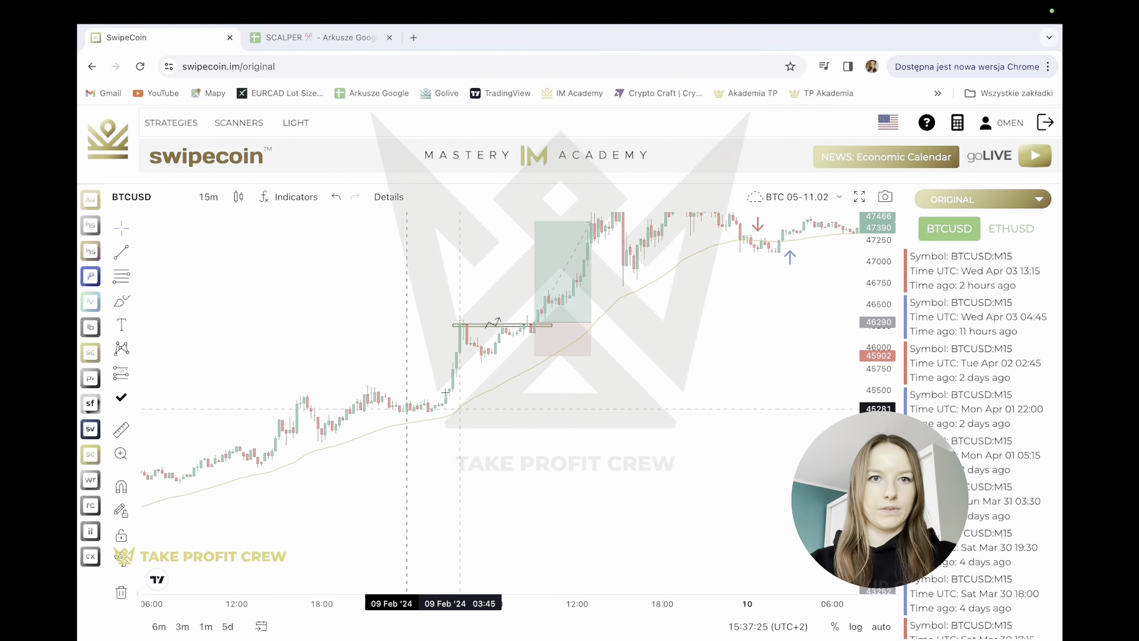
- Switch to the SCALPER spreadsheet and check the BTC trade rows dated 09.02.2024 and 13.02.2024
left_click(298, 41)
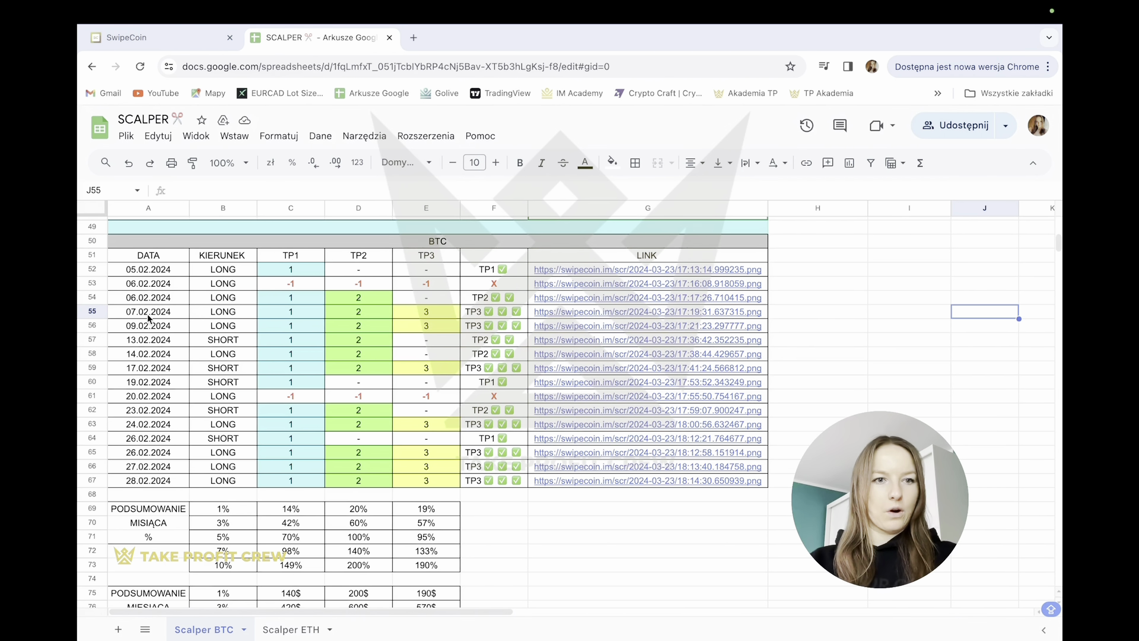
left_click(116, 331)
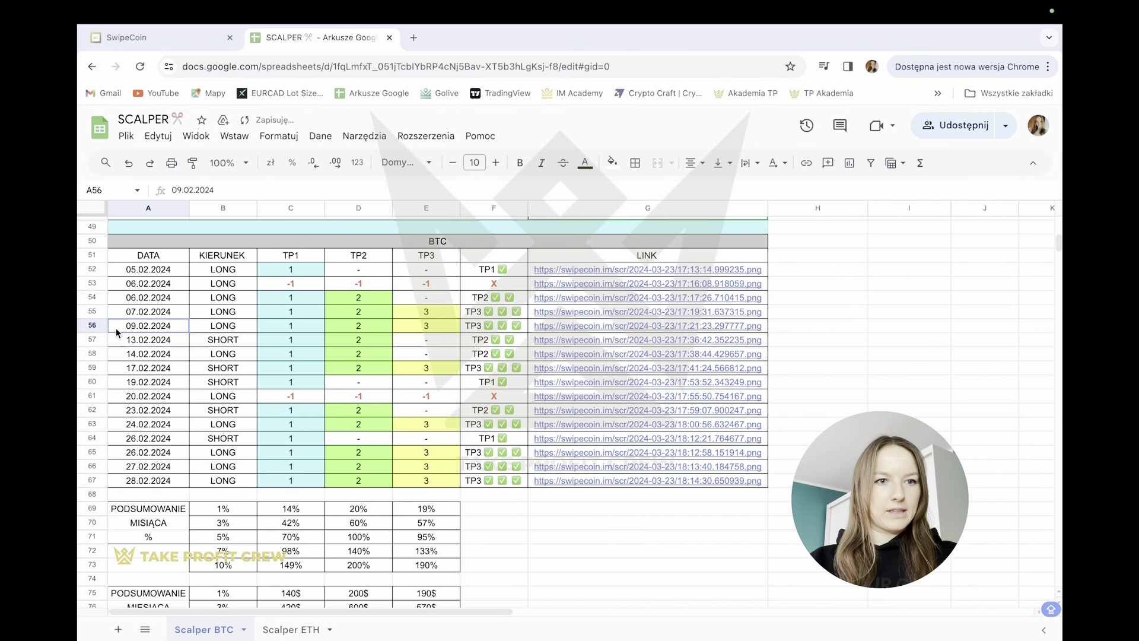
left_click(125, 342)
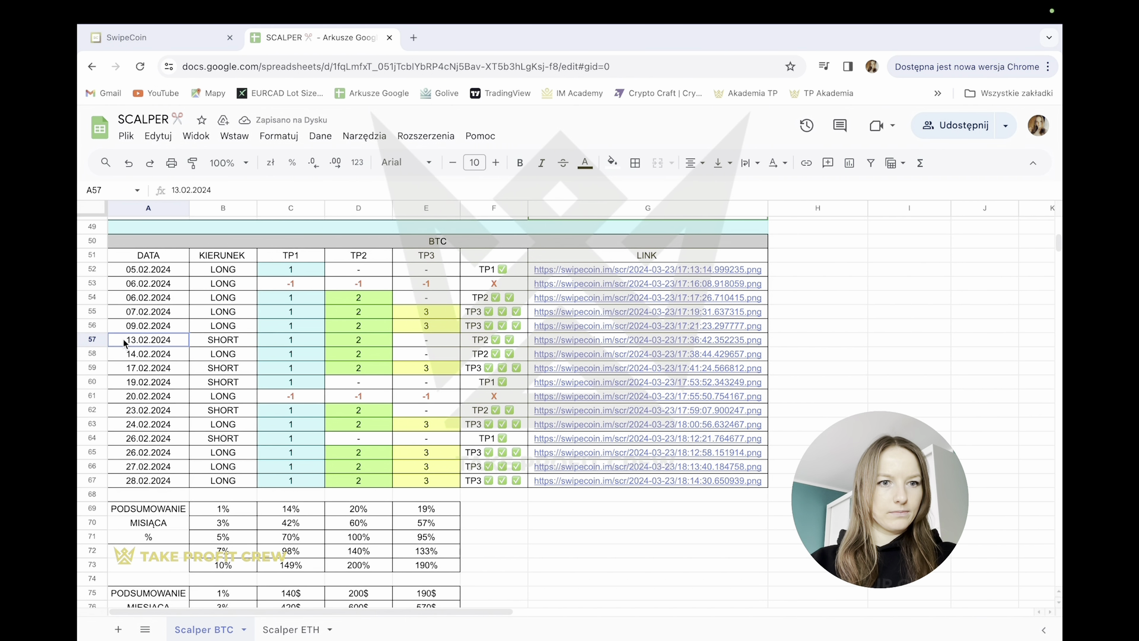
- Return to the SwipeCoin chart and load the saved layout BTC 12-18.02
left_click(154, 44)
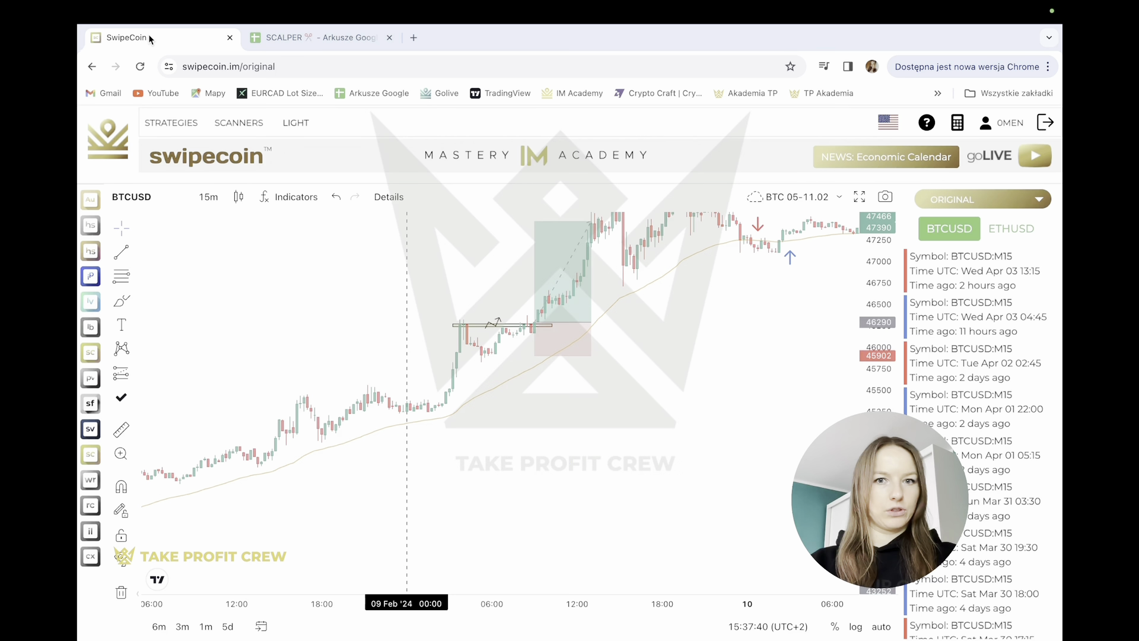
left_click(839, 196)
left_click(822, 308)
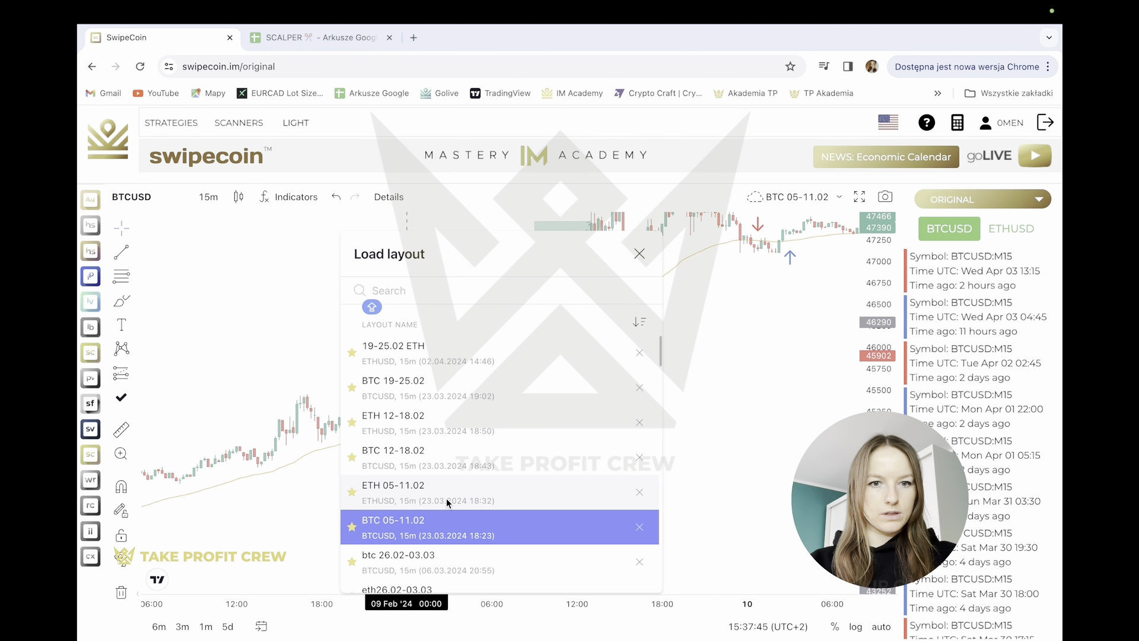
left_click(426, 459)
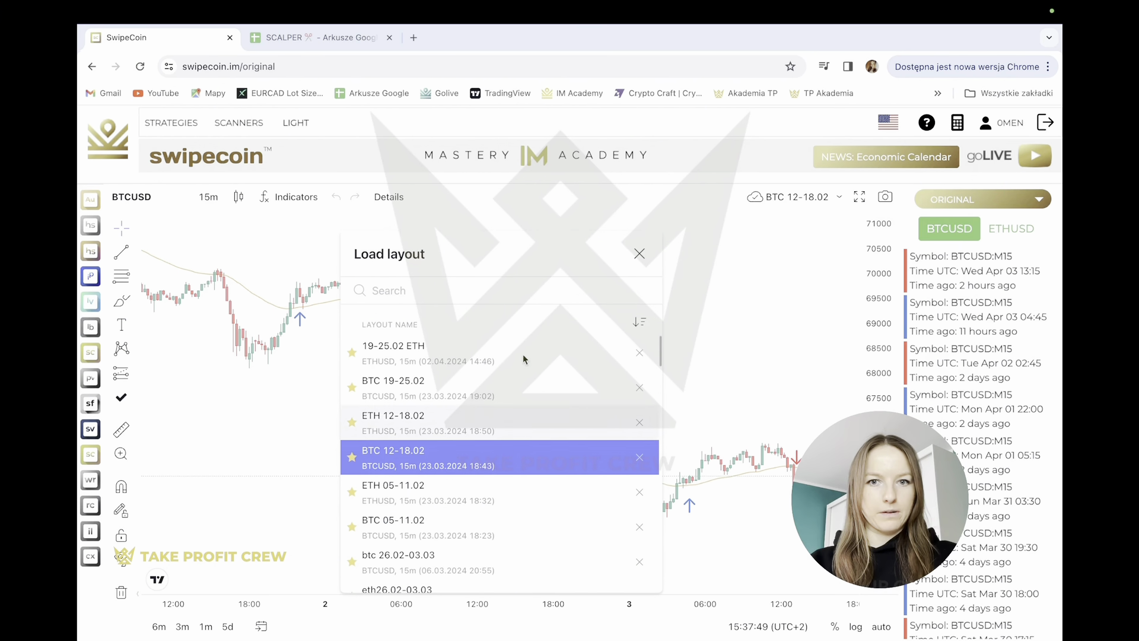
left_click(641, 253)
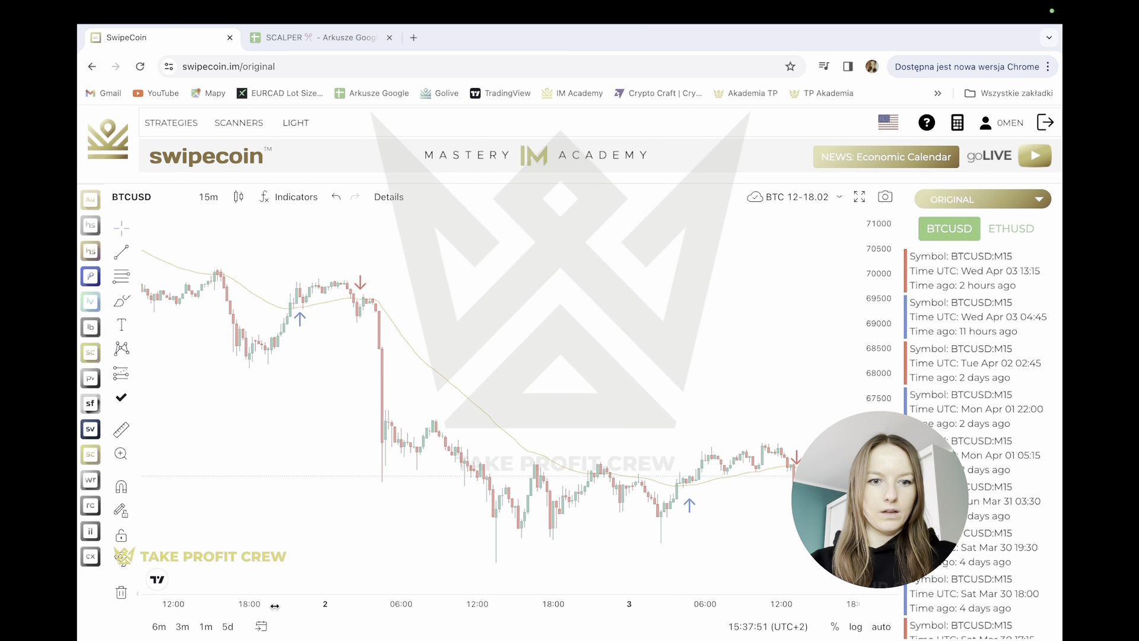
- Go back to the 12–17 February section of the BTCUSD chart and examine the 13 February short position
scroll(275, 605, "down", 10)
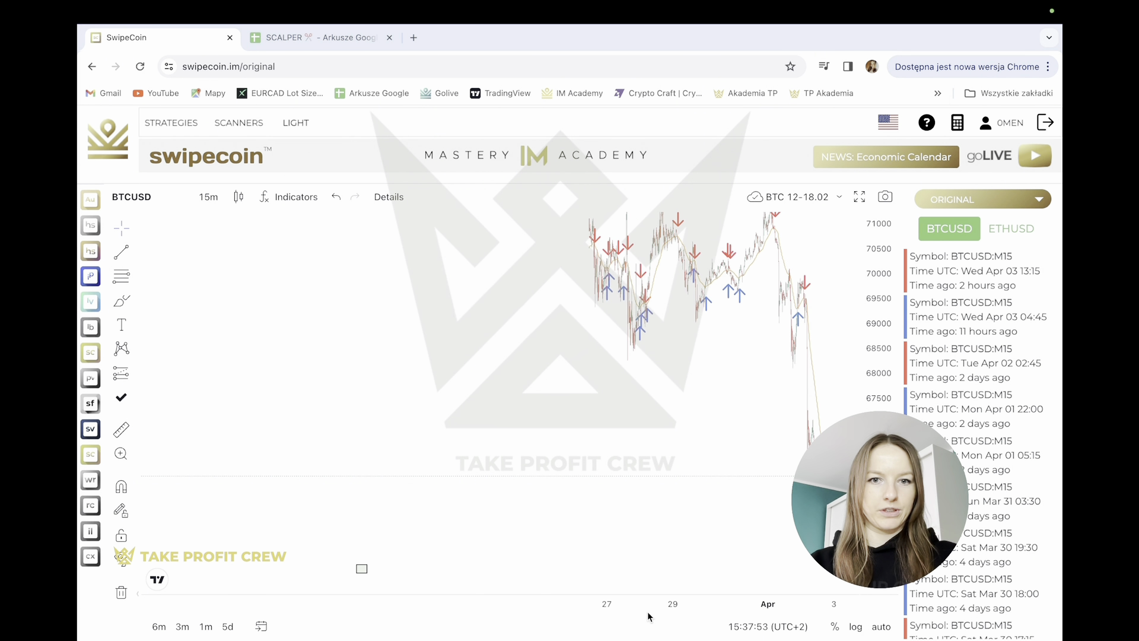
left_click_drag(321, 475, 817, 315)
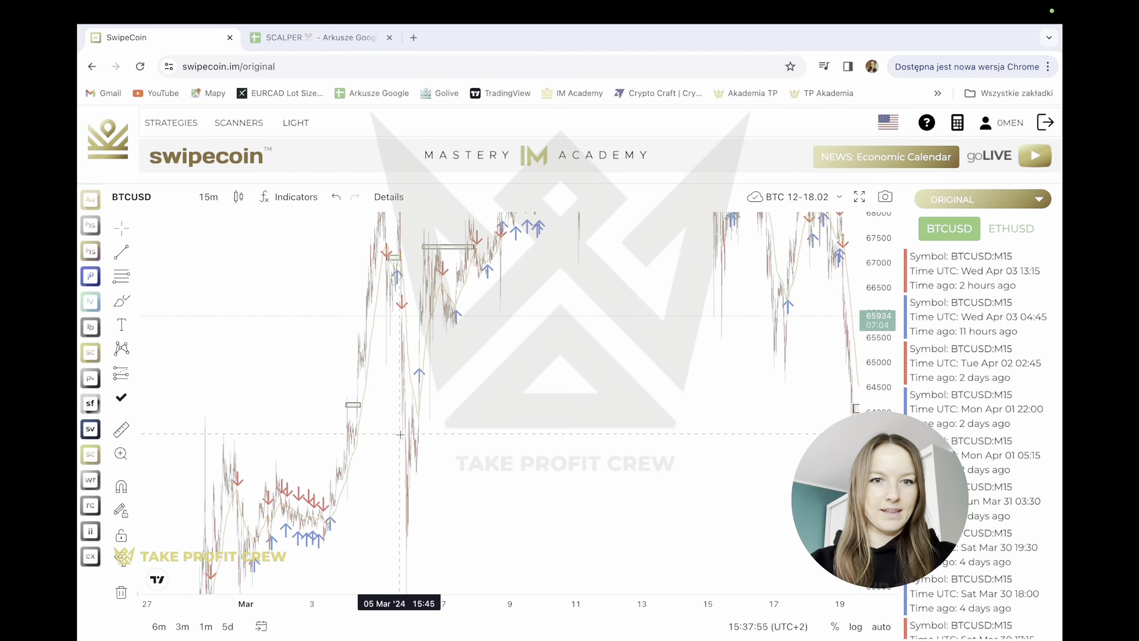
scroll(401, 435, "left", 10)
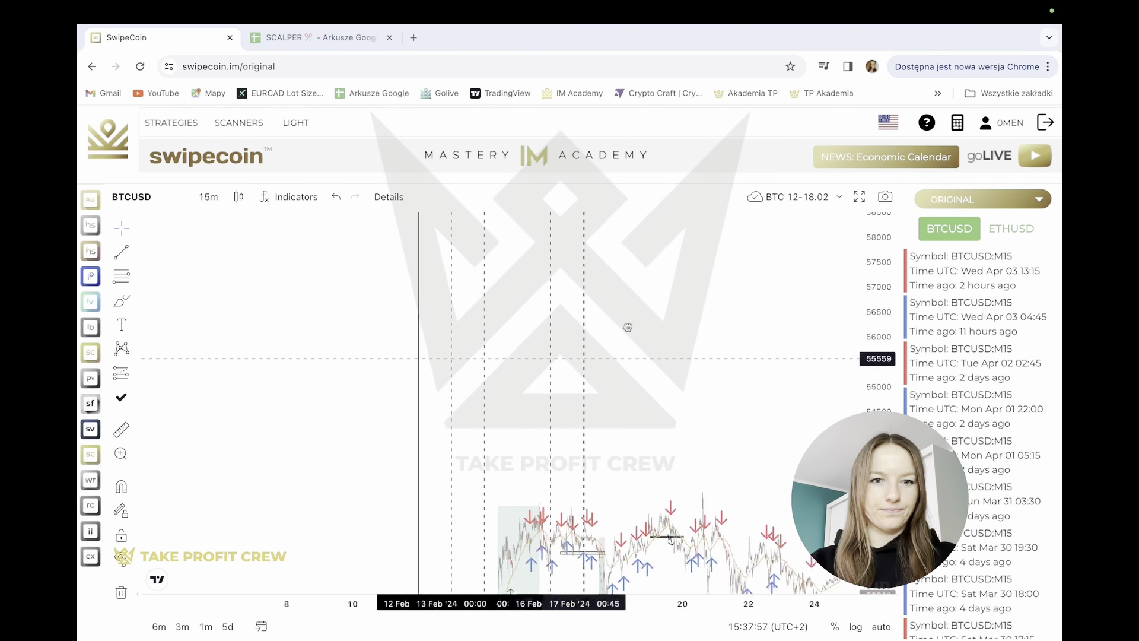
scroll(628, 327, "left", 10)
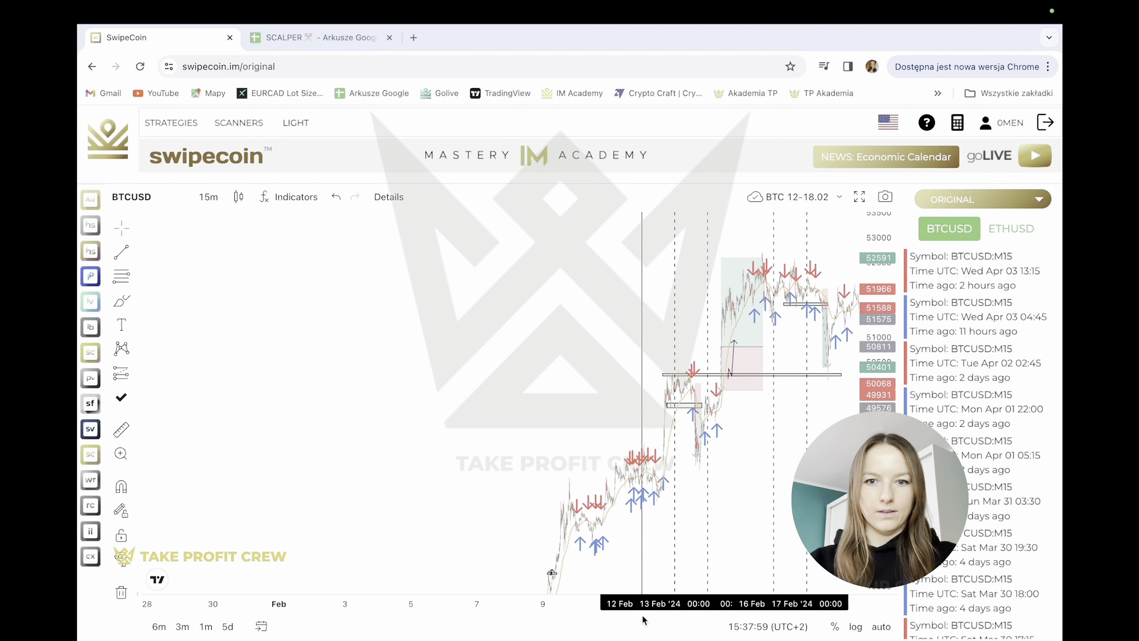
left_click_drag(680, 603, 318, 602)
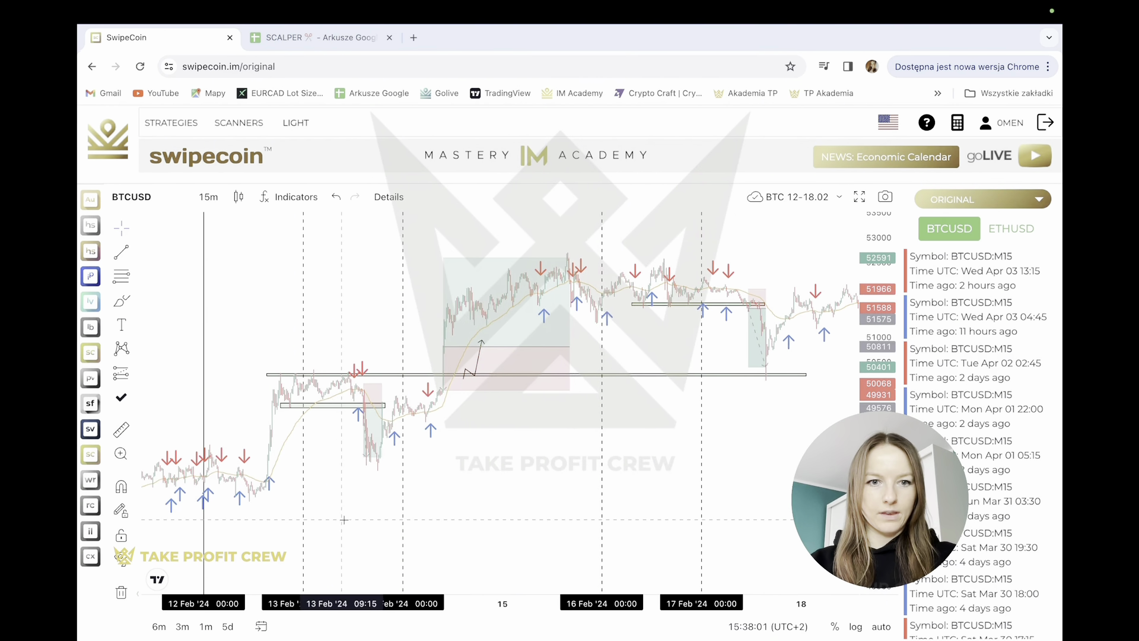
left_click_drag(344, 520, 696, 488)
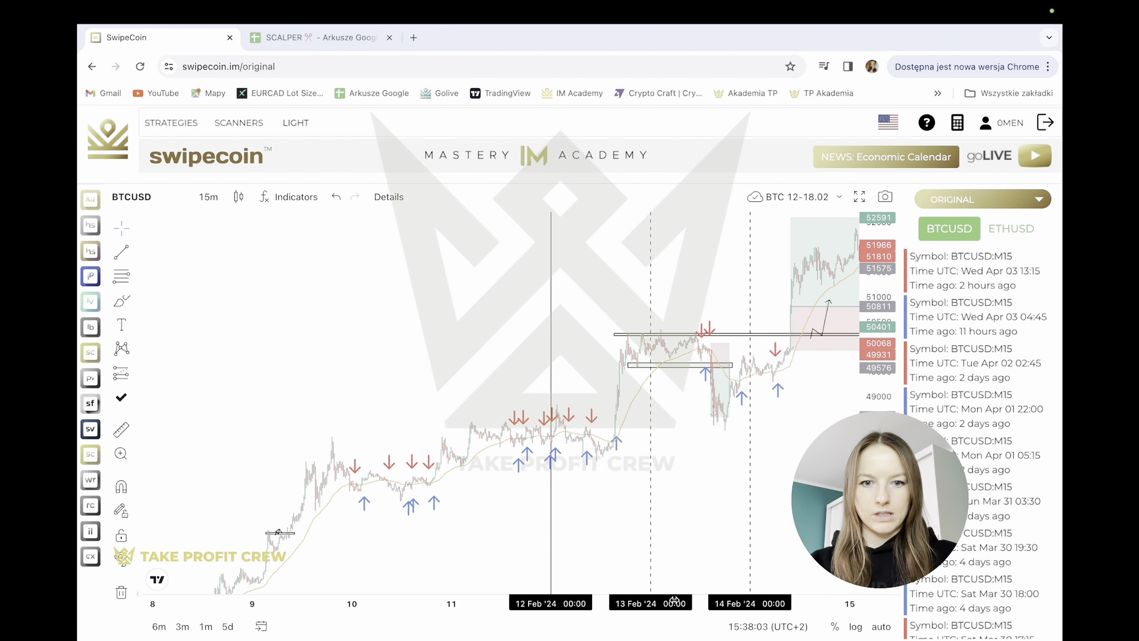
left_click_drag(675, 601, 533, 600)
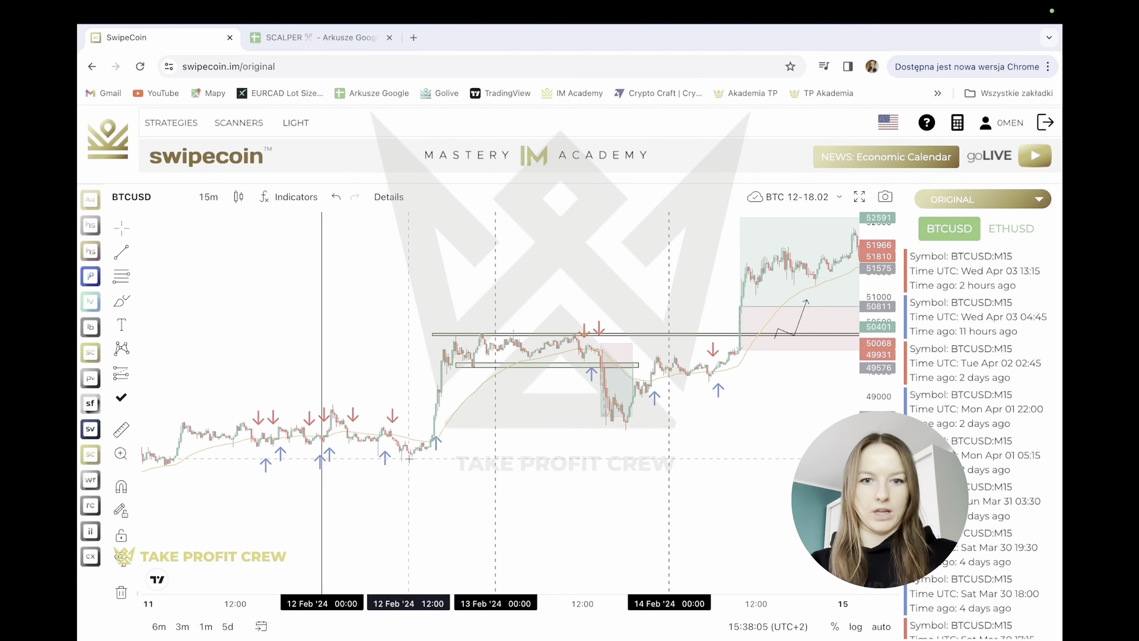
left_click_drag(878, 492, 877, 344)
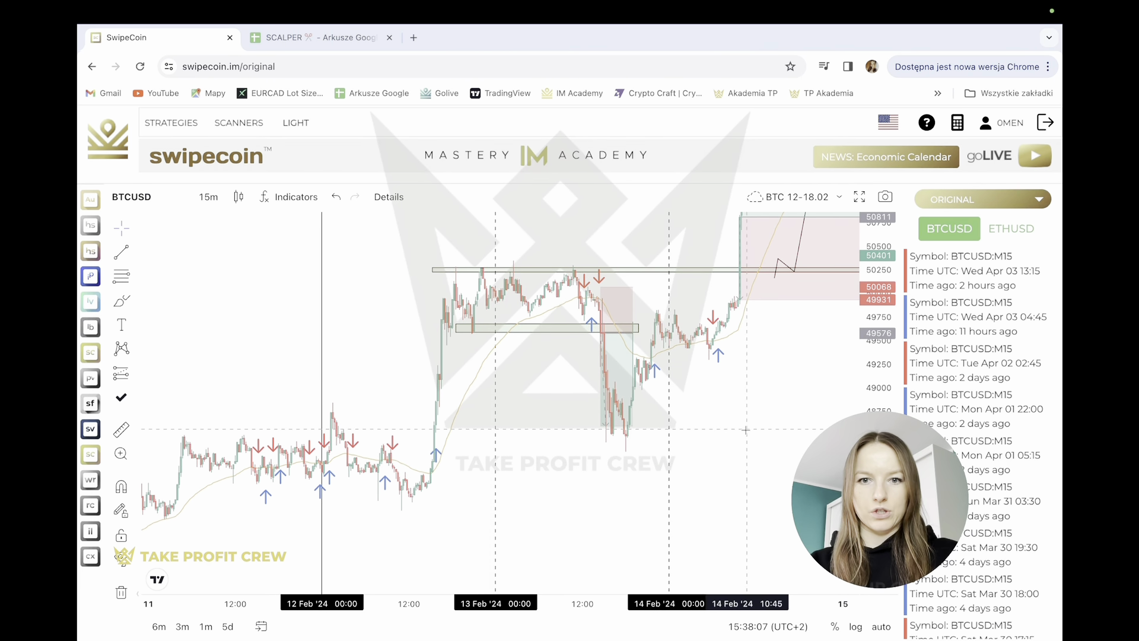
left_click_drag(746, 430, 787, 485)
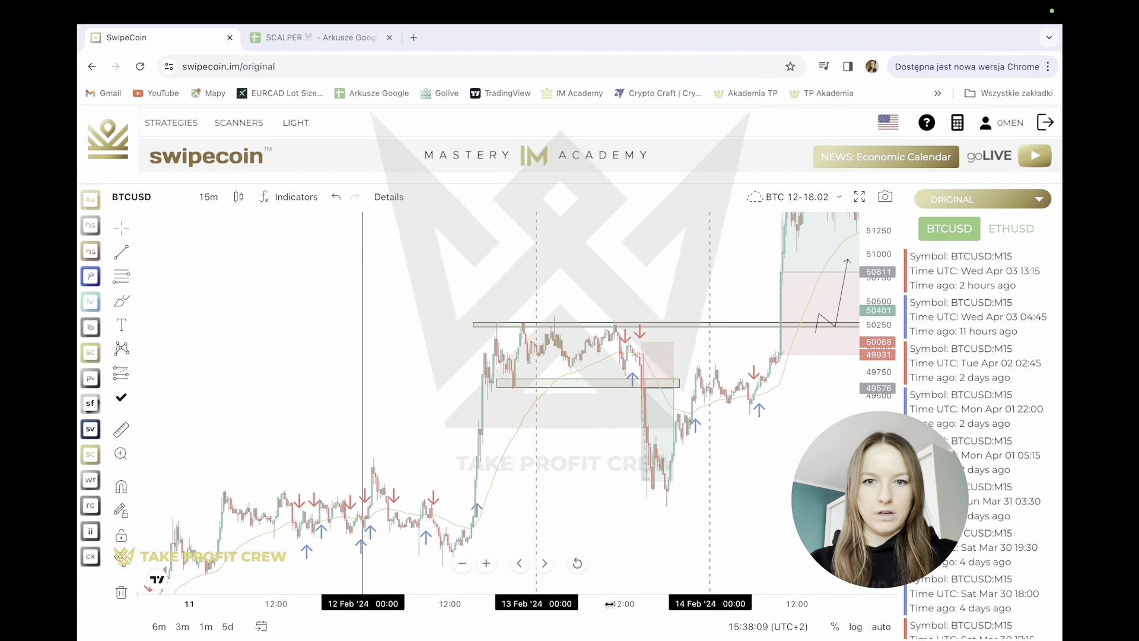
left_click_drag(610, 604, 409, 583)
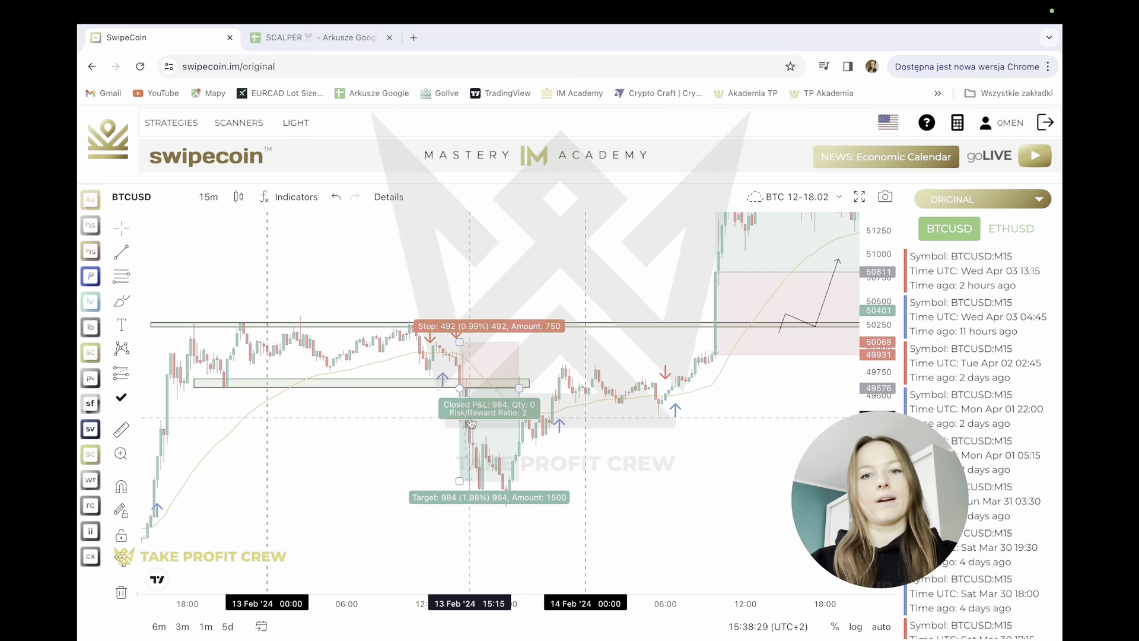
- Examine the 14 February long position on the BTCUSD chart, including its target, stop and risk/reward ratio
scroll(736, 458, "right", 5)
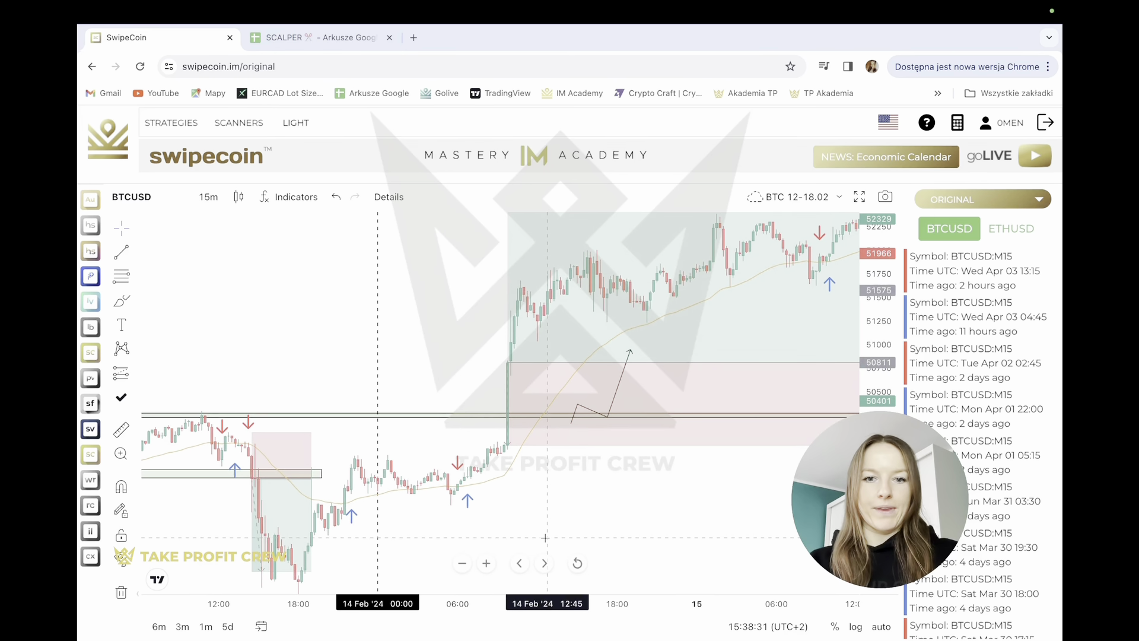
left_click_drag(678, 491, 484, 559)
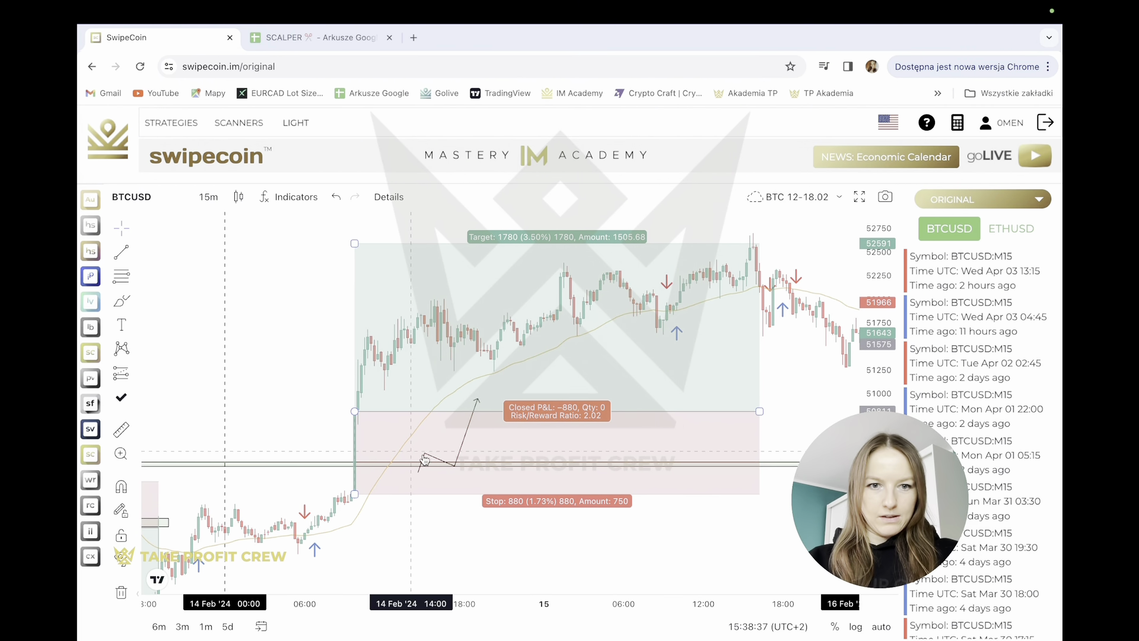
left_click_drag(775, 531, 735, 546)
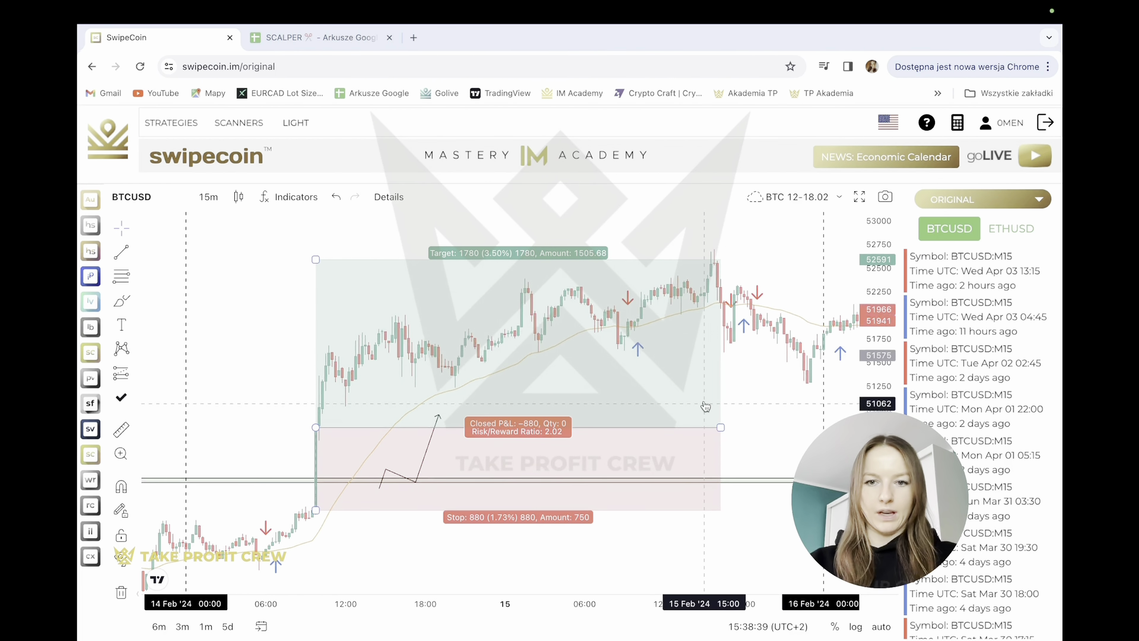
left_click_drag(705, 398, 678, 413)
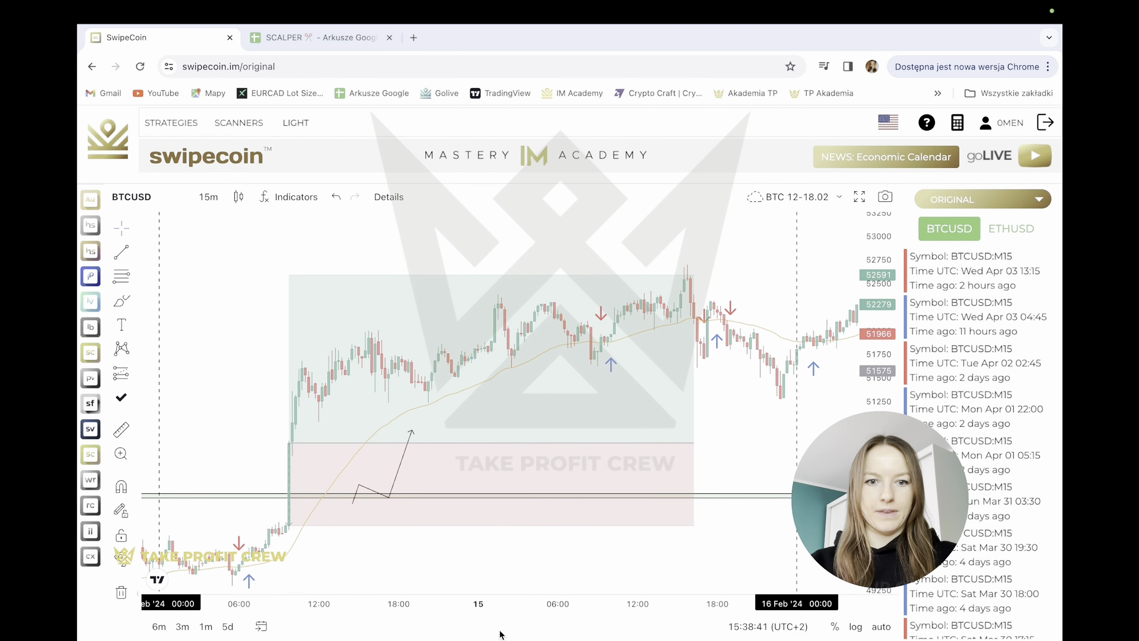
left_click_drag(503, 602, 611, 602)
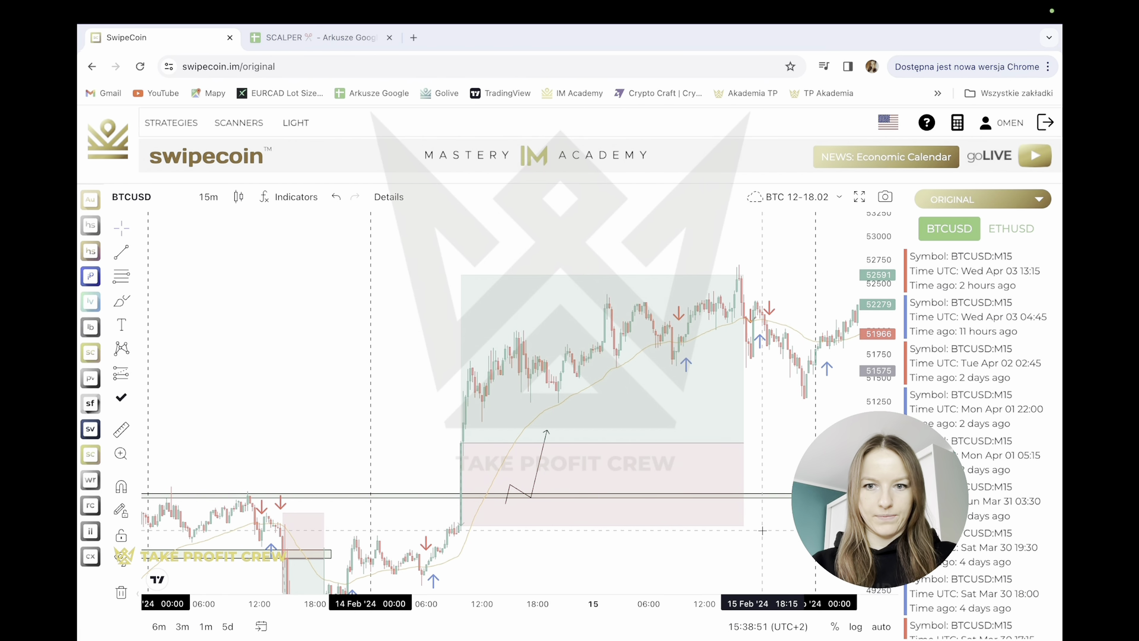
- Examine the 17 February short position on the BTCUSD chart and the support zone beneath it
left_click_drag(749, 530, 422, 532)
left_click_drag(618, 522, 519, 439)
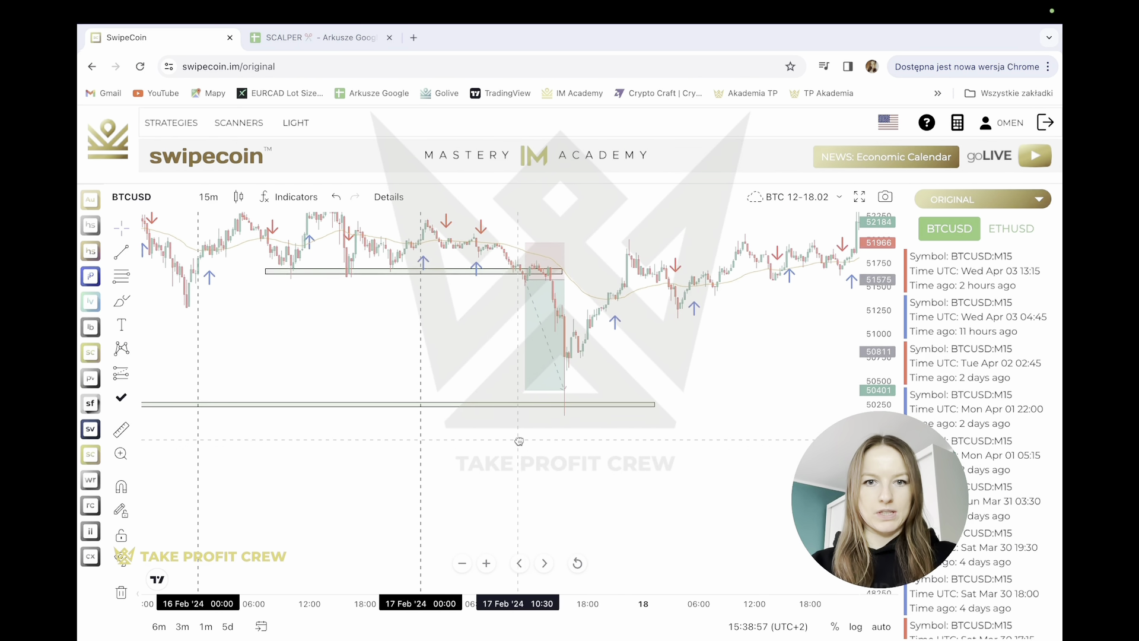
left_click_drag(606, 469, 569, 522)
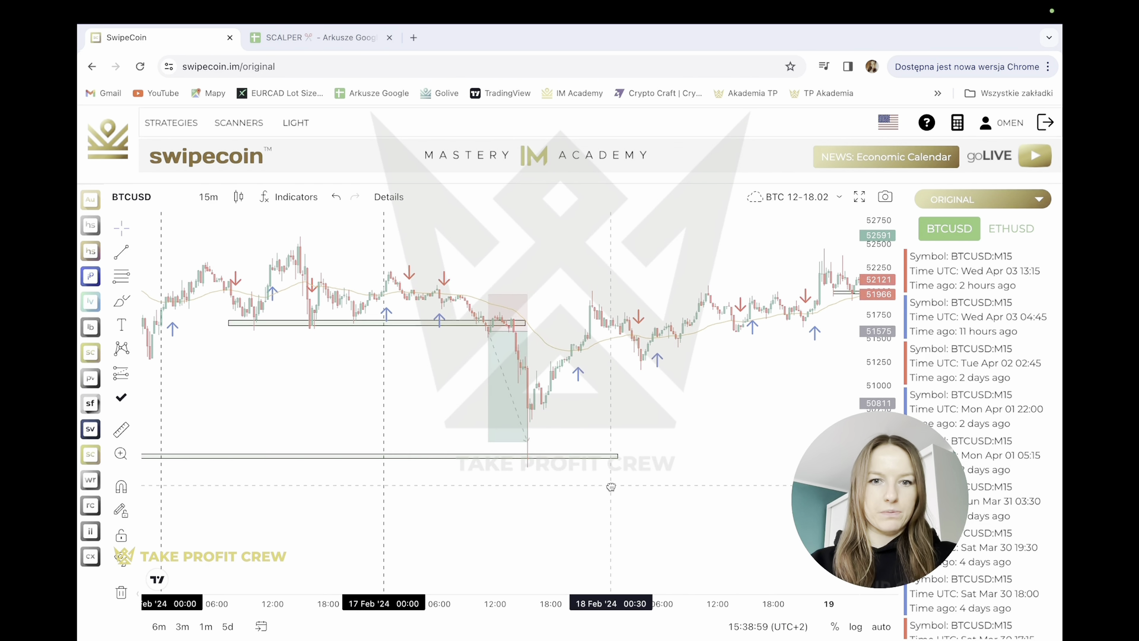
left_click(503, 420)
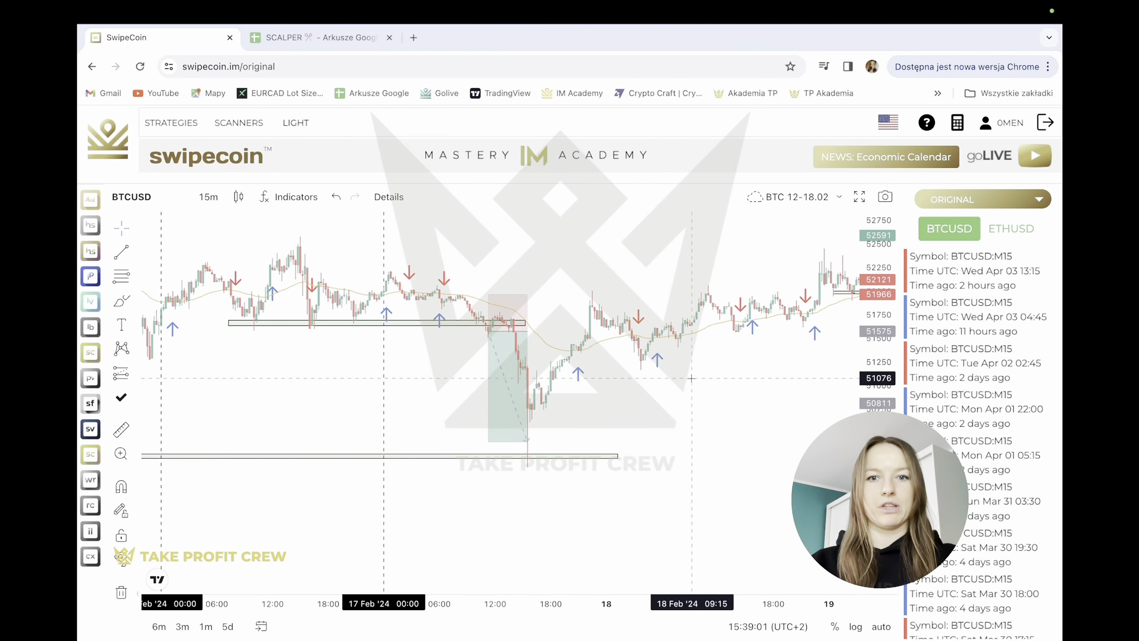
- Look through the BTCUSD price action from 18 to 21 February for further marked setups
left_click_drag(675, 388, 543, 453)
left_click_drag(701, 413, 541, 424)
scroll(541, 425, "right", 2)
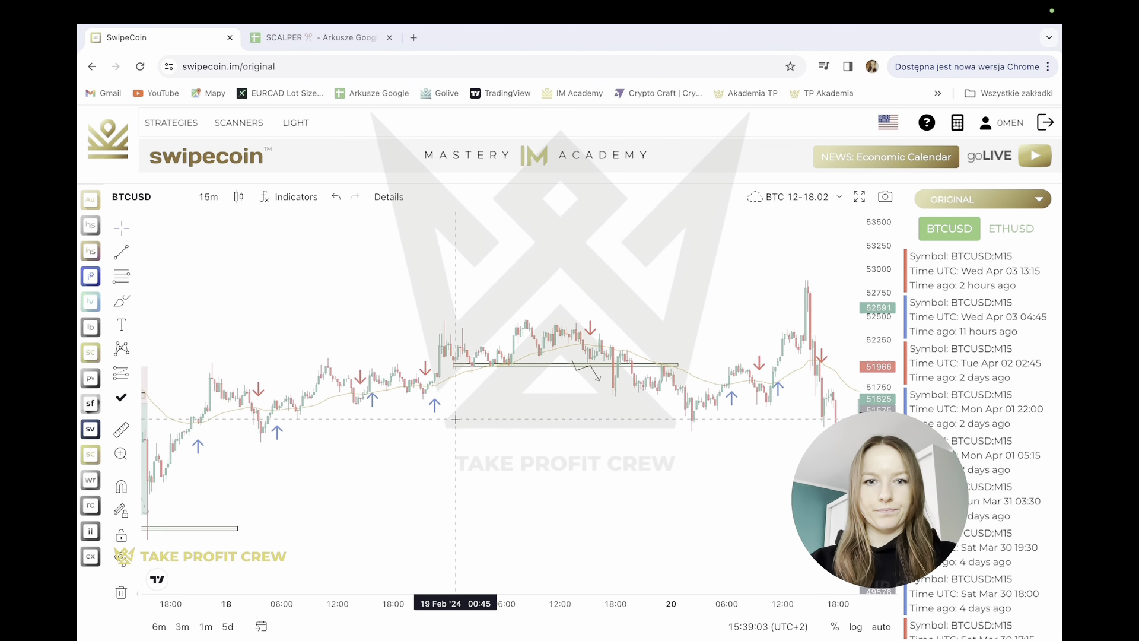
scroll(583, 419, "right", 2)
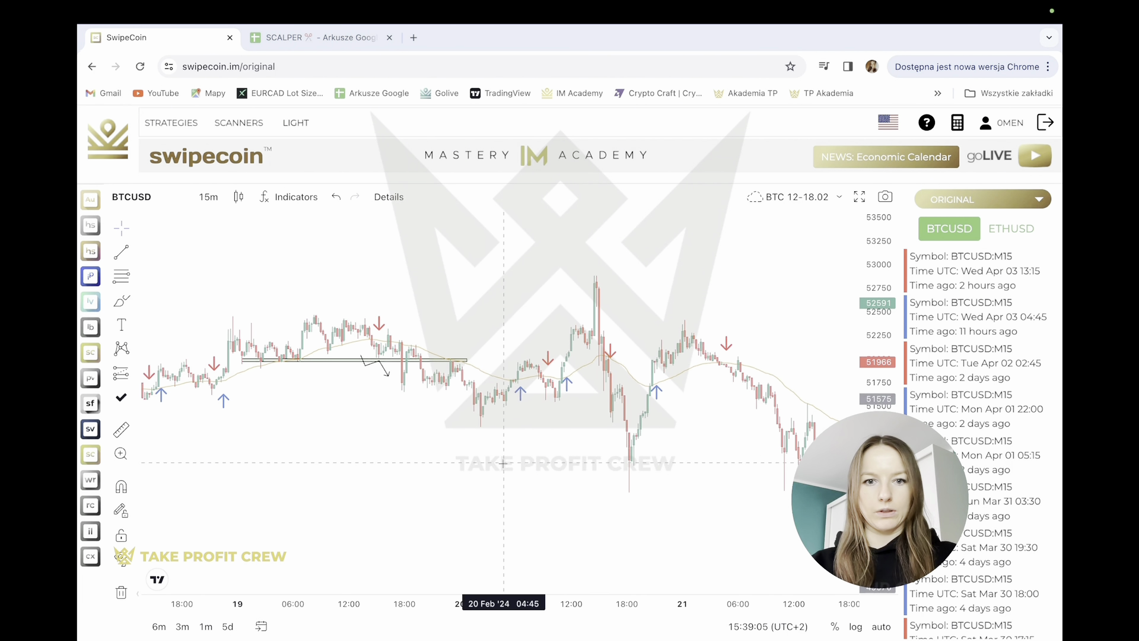
- Switch to the SCALPER spreadsheet and check the BTC trade row dated 19.02.2024
left_click(296, 43)
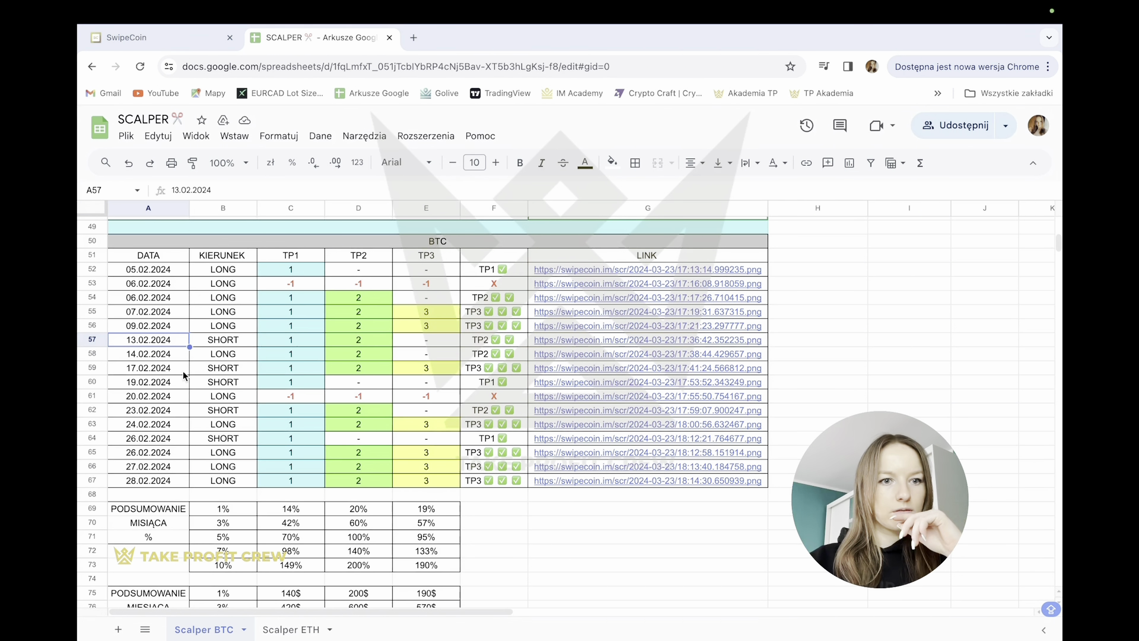
left_click(155, 387)
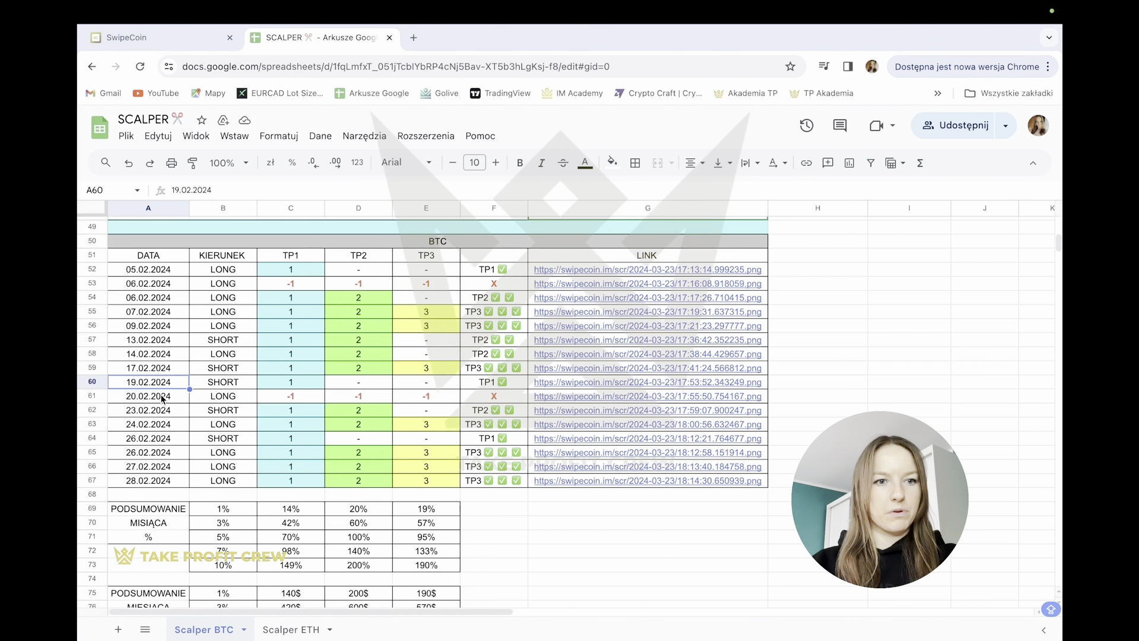
- Return to the SwipeCoin chart and load the saved layout BTC 19-25.02
left_click(172, 37)
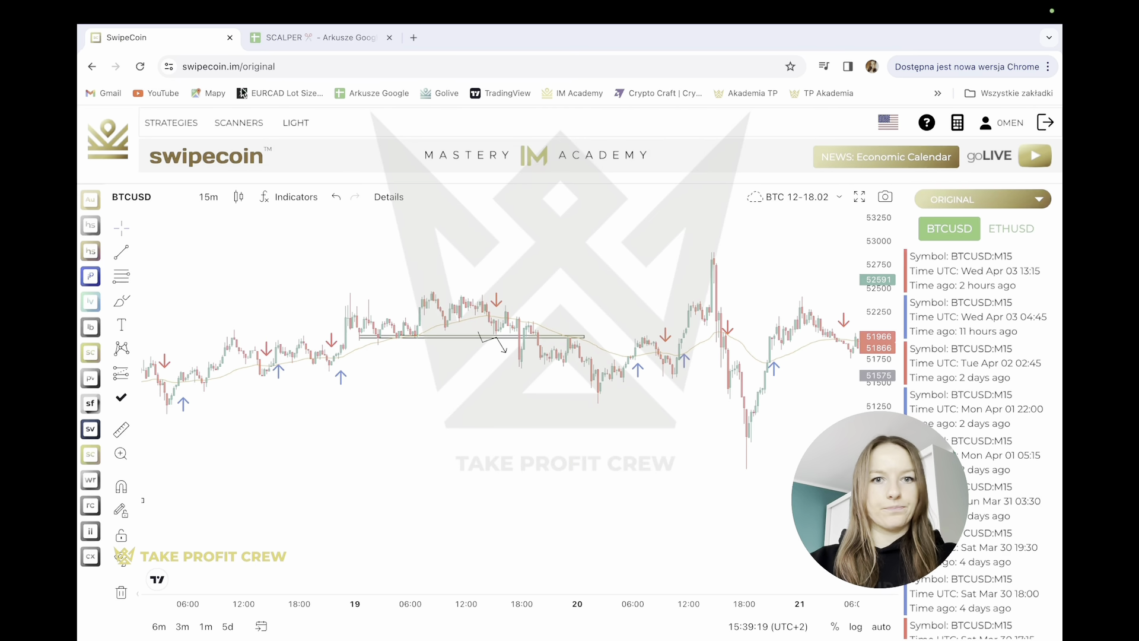
left_click(840, 198)
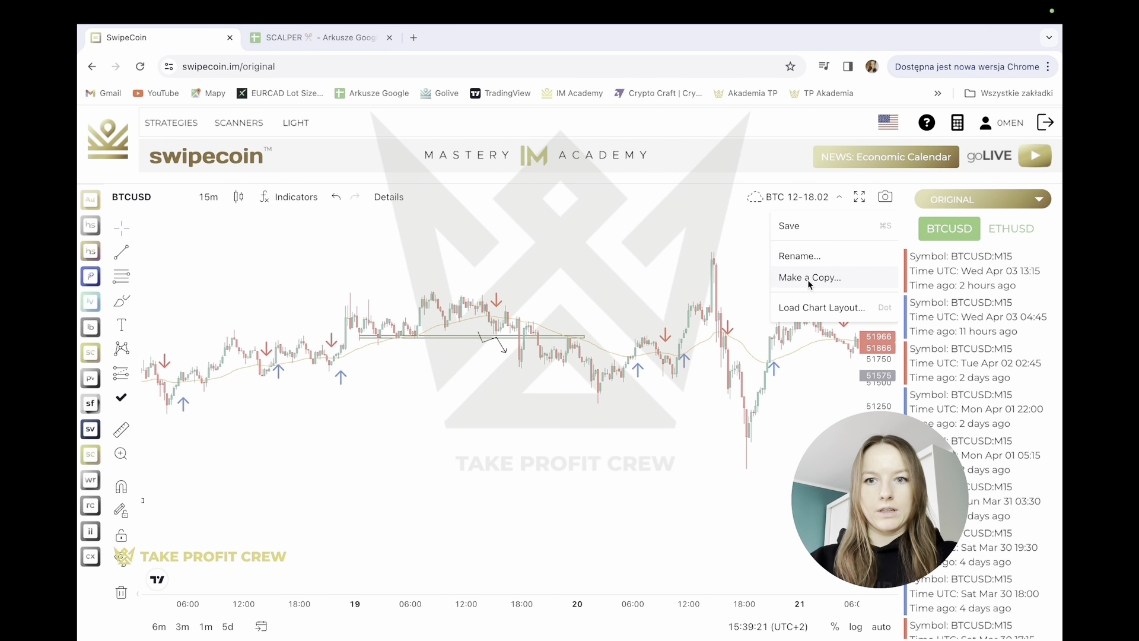
left_click(821, 308)
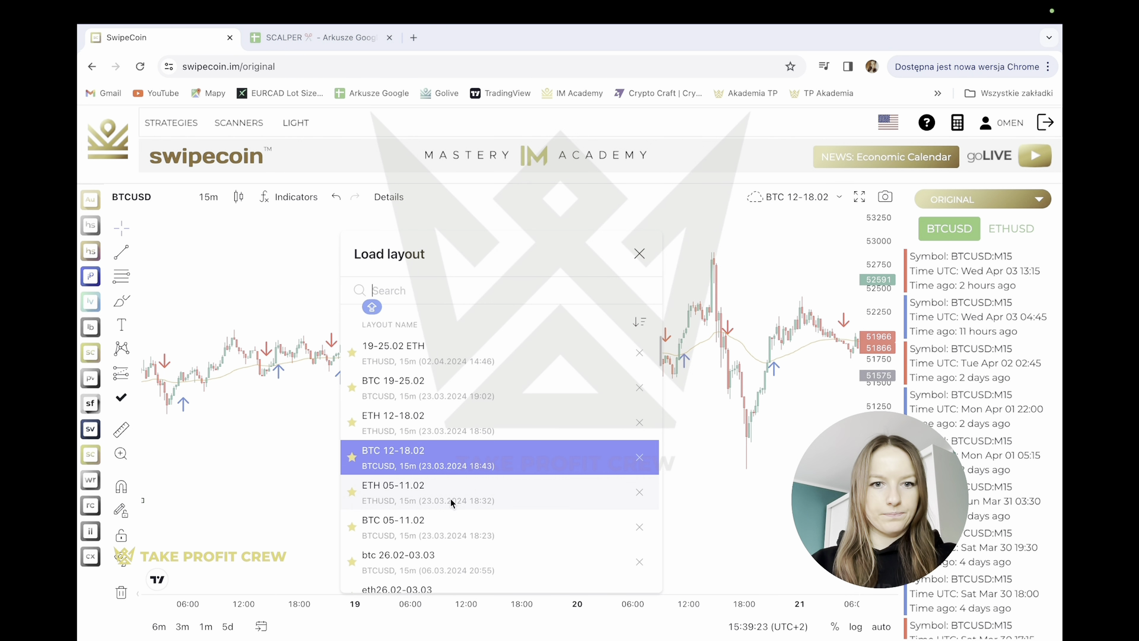
left_click(417, 390)
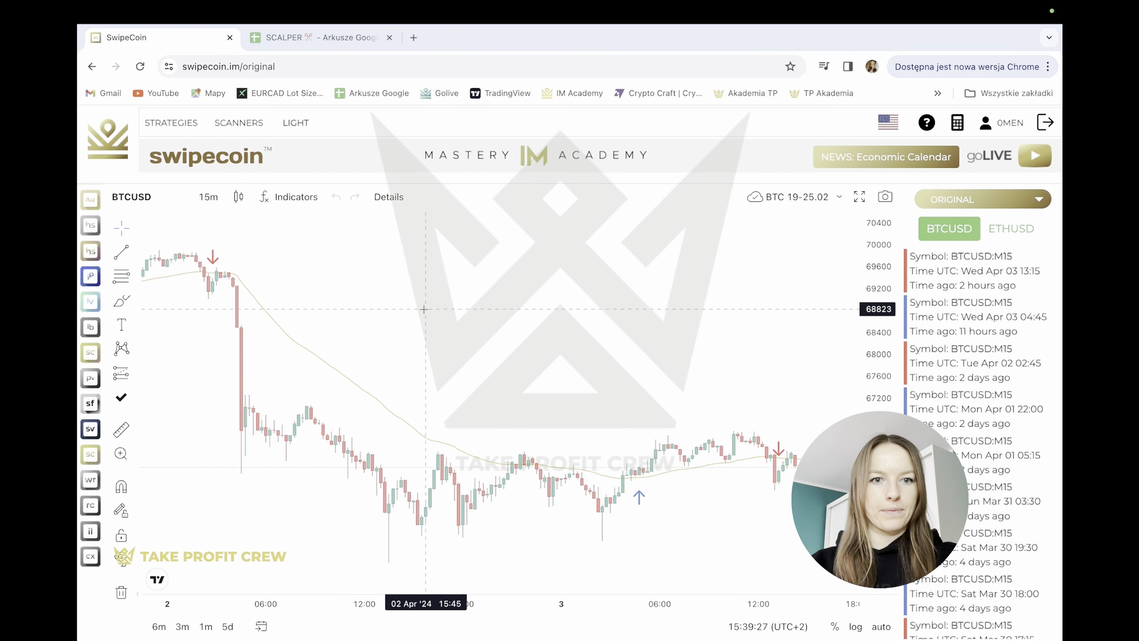
- Go back through the BTCUSD price history to the marked week of 19–24 February
left_click_drag(423, 310, 635, 312)
left_click_drag(209, 599, 632, 601)
left_click_drag(378, 607, 799, 601)
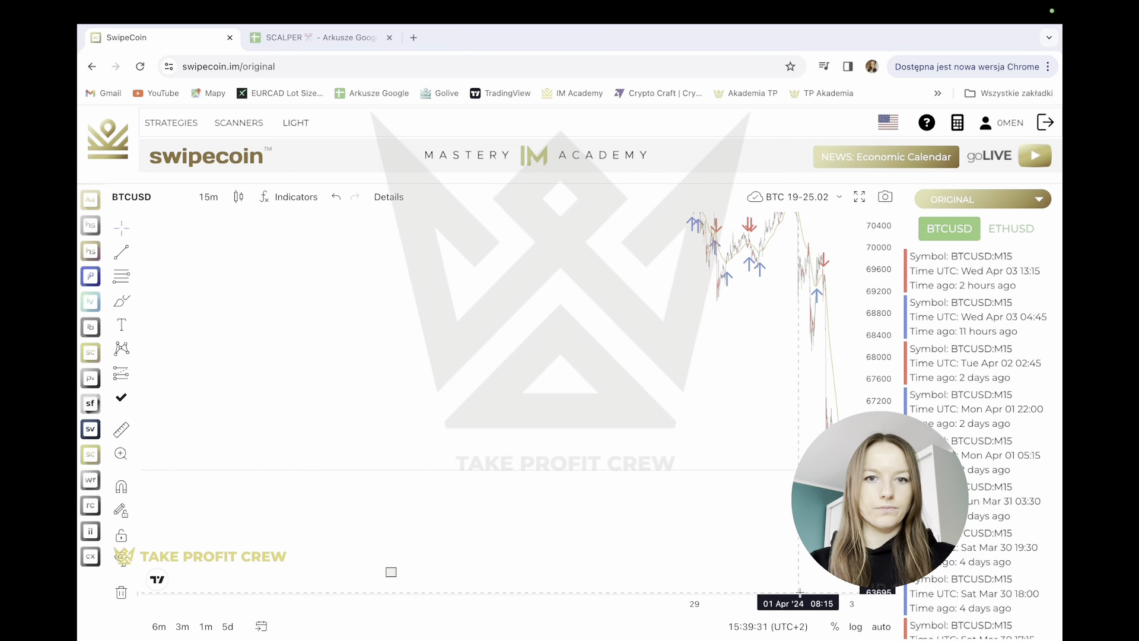
left_click_drag(306, 508, 639, 453)
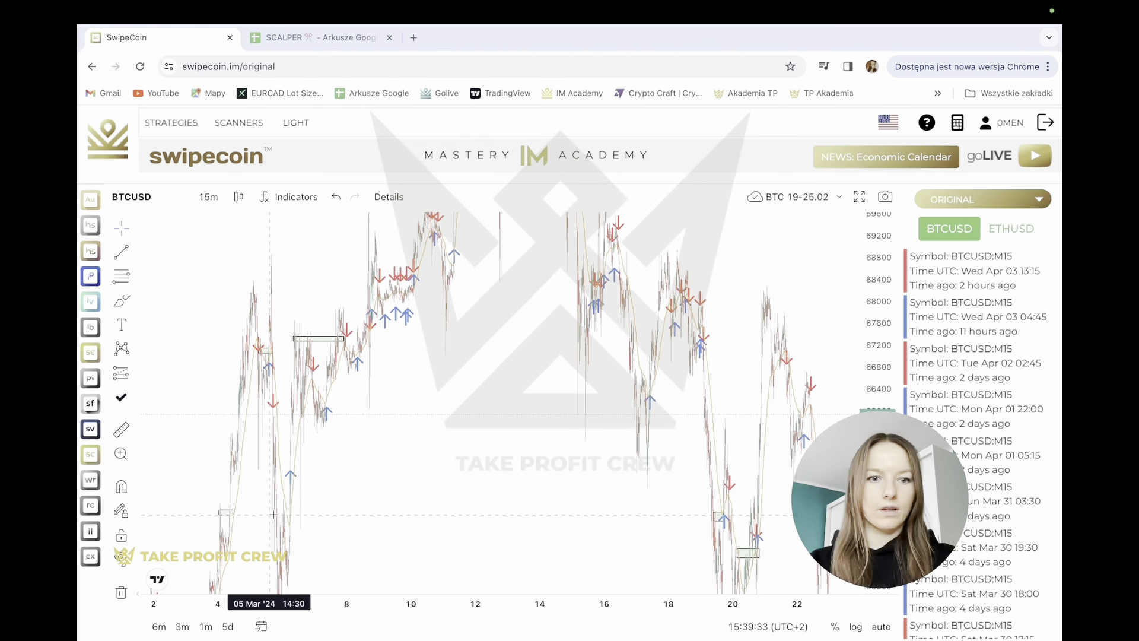
left_click_drag(259, 521, 647, 228)
left_click_drag(399, 465, 742, 223)
left_click_drag(533, 514, 504, 198)
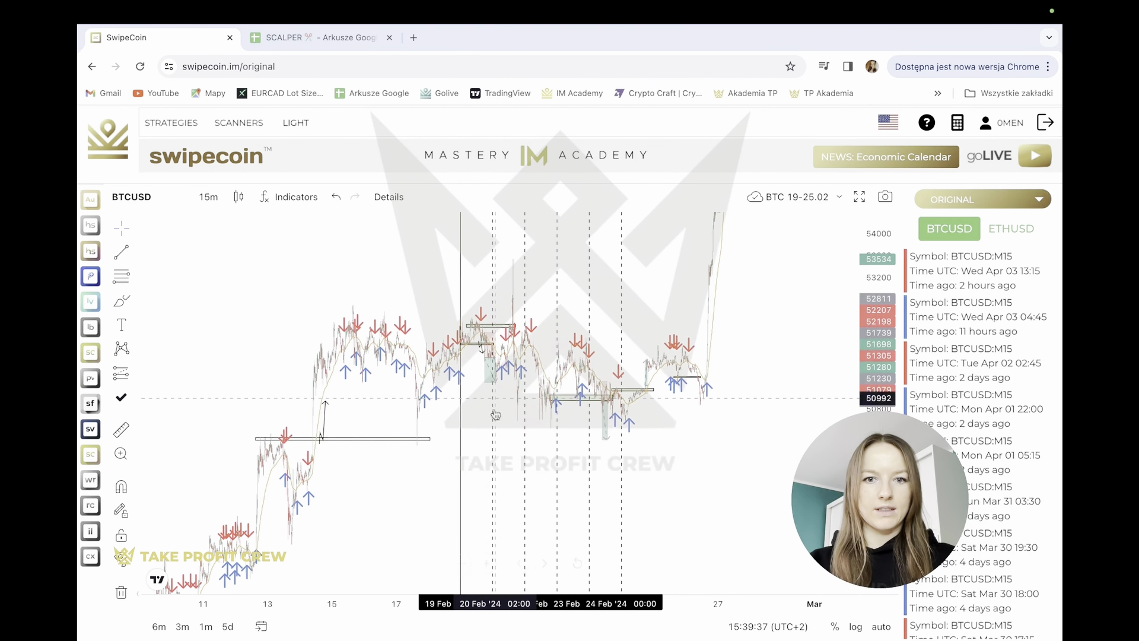
left_click_drag(479, 443, 706, 460)
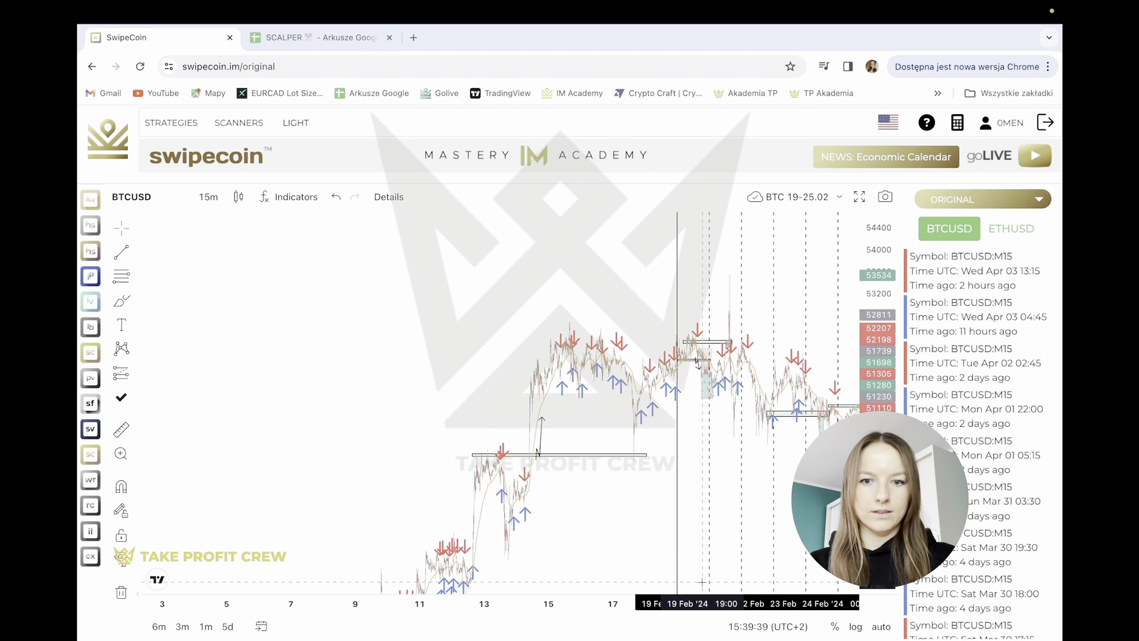
- Examine the 19 February short position on the BTCUSD chart together with its surrounding price zones
scroll(702, 583, "up", 5)
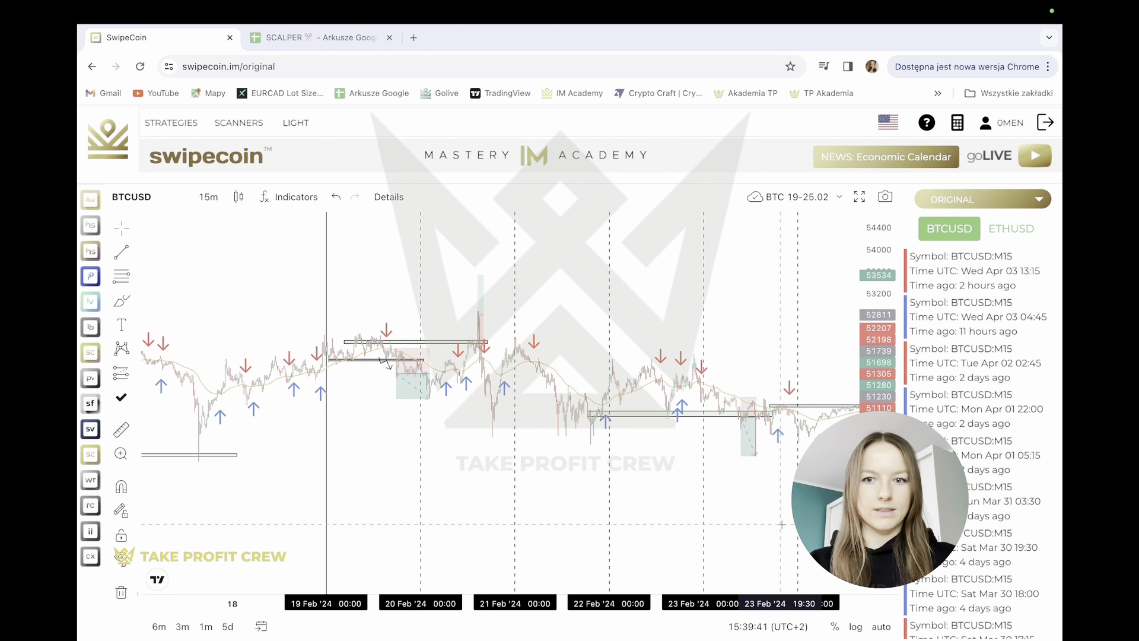
left_click_drag(877, 534, 877, 294)
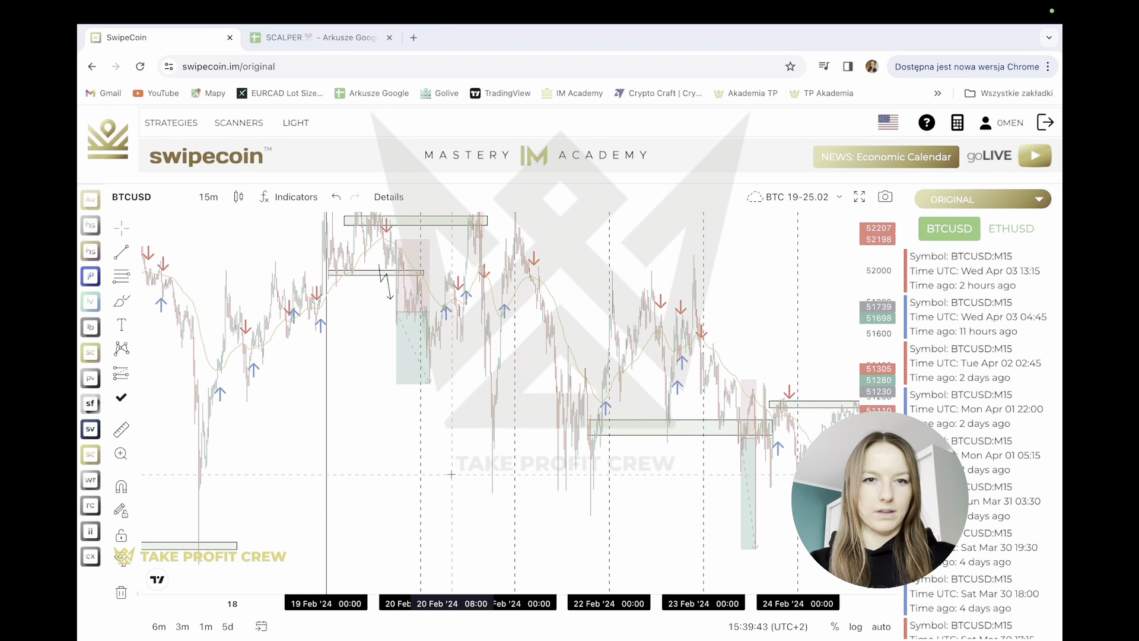
left_click_drag(456, 473, 685, 585)
scroll(525, 508, "up", 3)
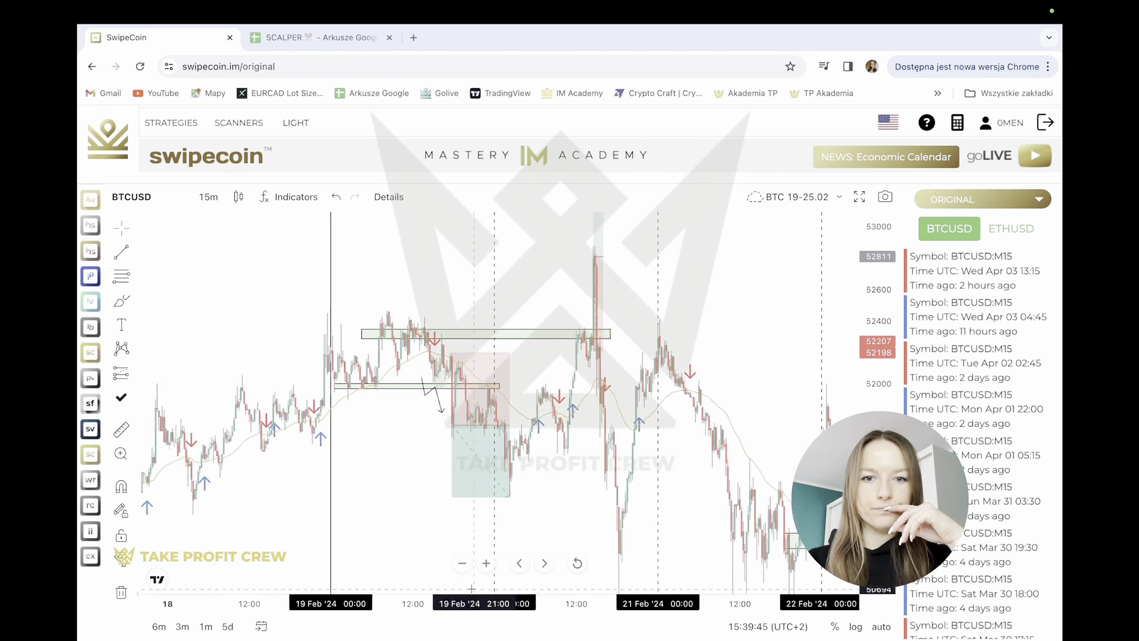
left_click_drag(539, 486, 740, 460)
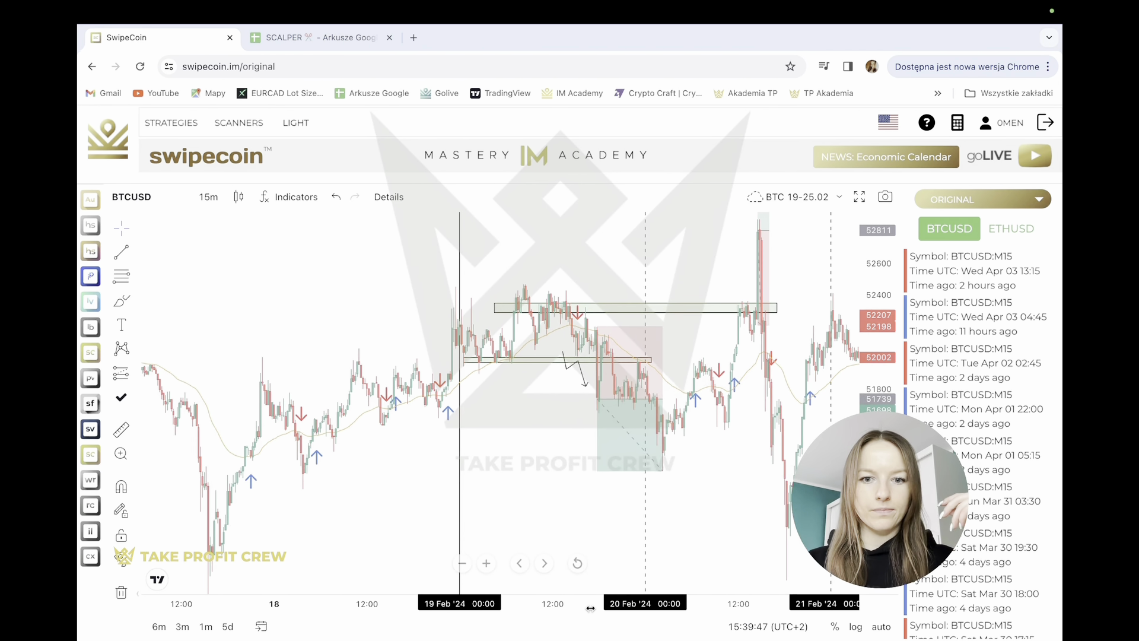
left_click_drag(591, 608, 482, 611)
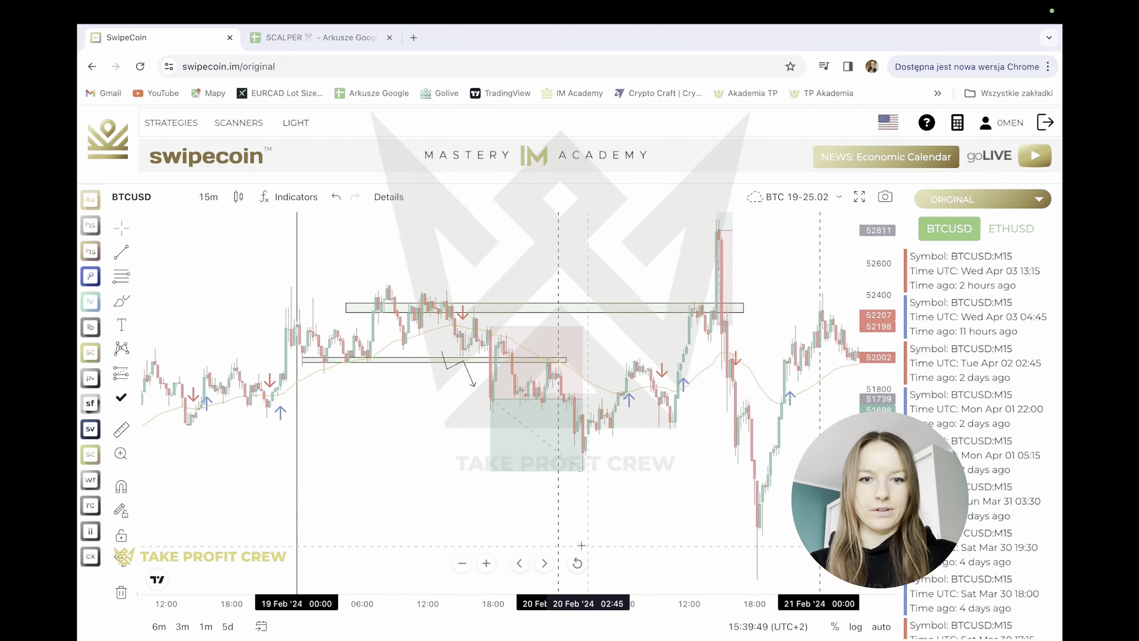
- Examine the 20 February long position on the BTCUSD chart and the price zone that precedes it
mouse_move(500, 454)
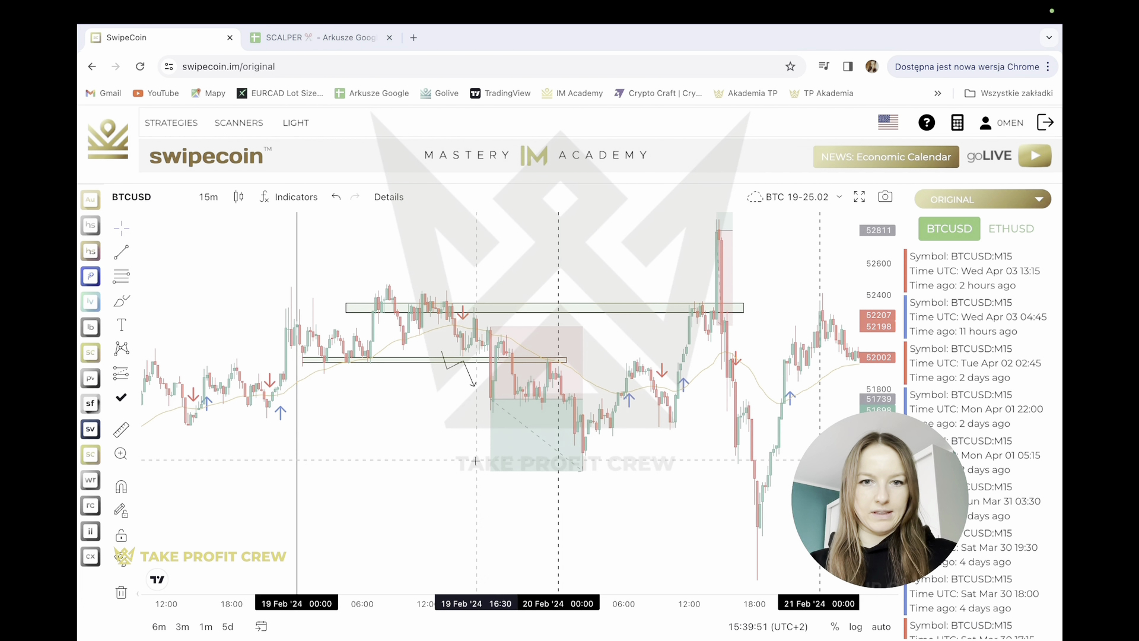
left_click(594, 469)
left_click_drag(660, 483, 506, 559)
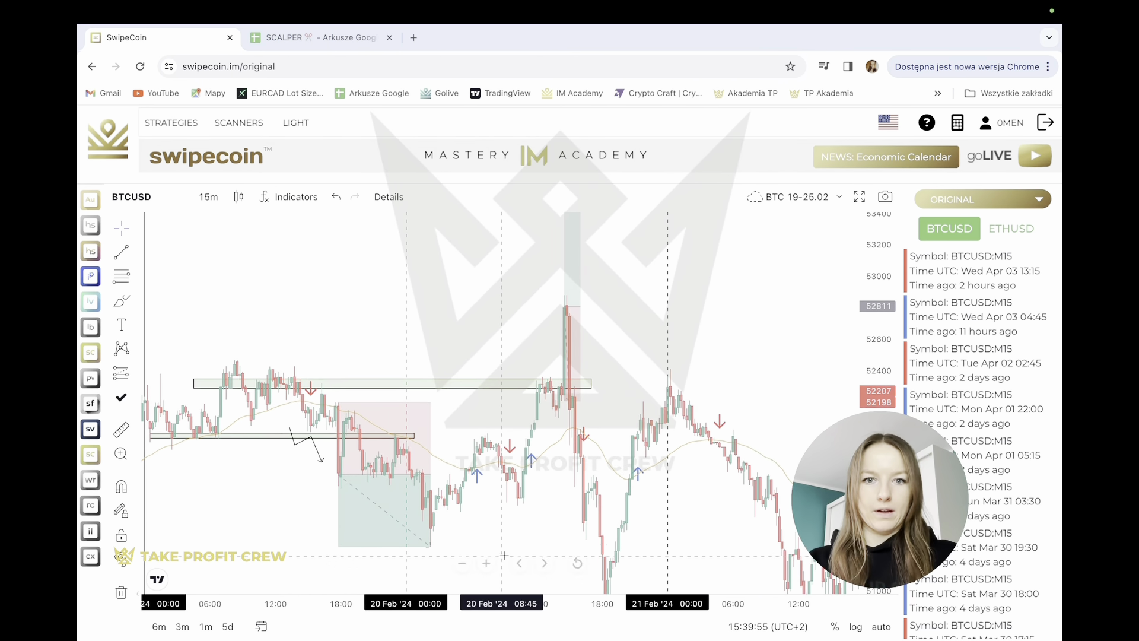
left_click_drag(895, 315, 896, 438)
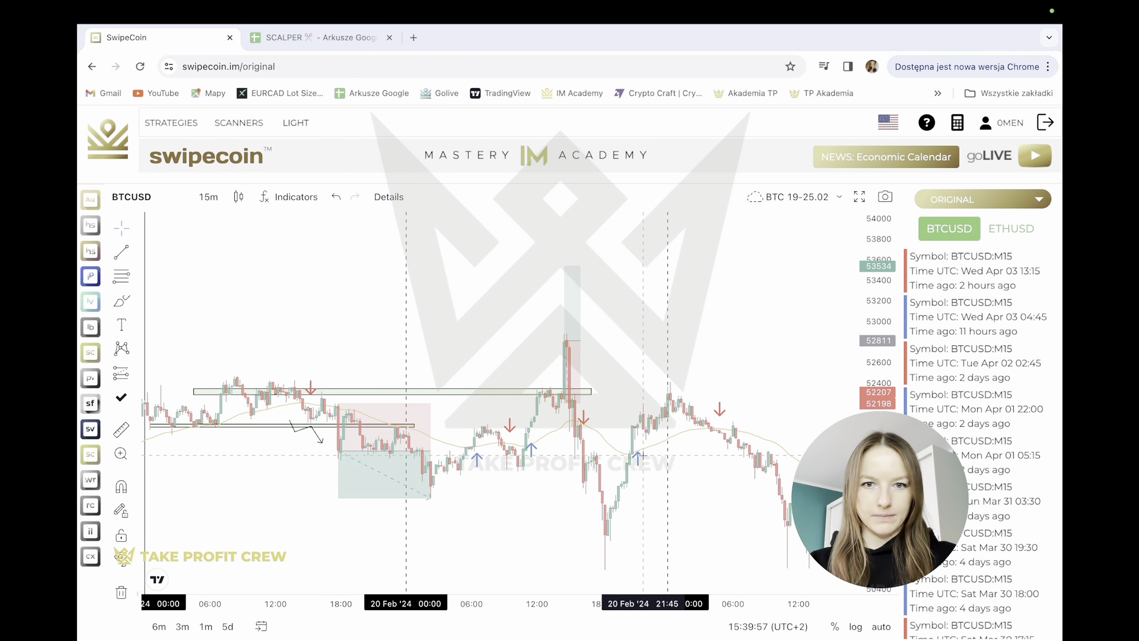
left_click_drag(521, 604, 446, 600)
left_click_drag(448, 541, 458, 546)
left_click(516, 415)
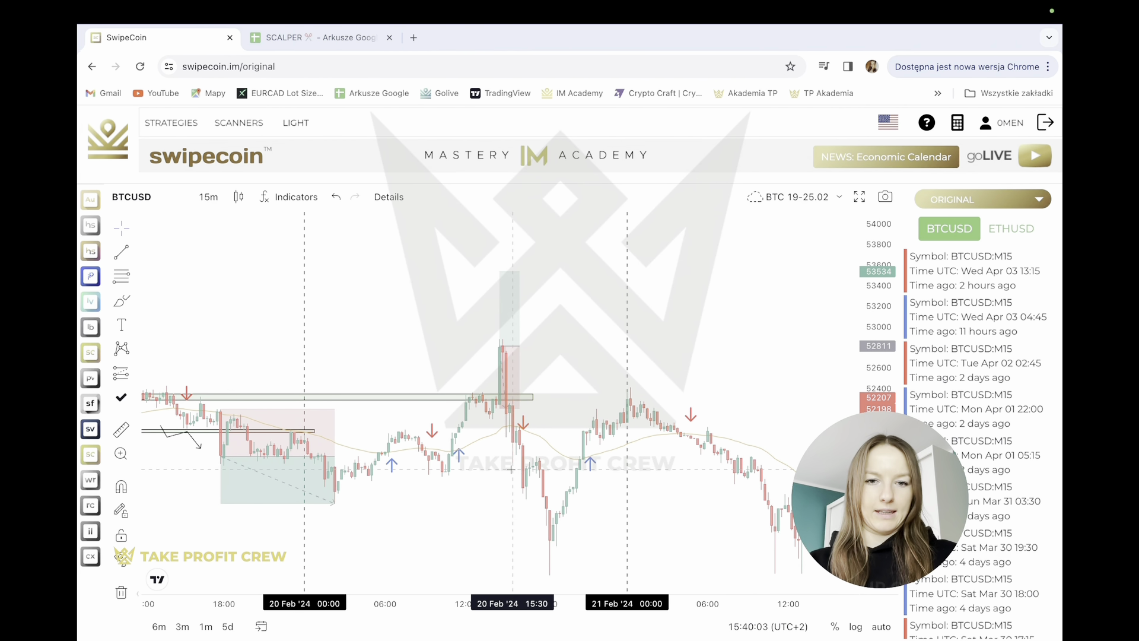
- Follow the BTCUSD price forward to the 23 February short position and examine it with its price zone
left_click_drag(655, 488, 510, 428)
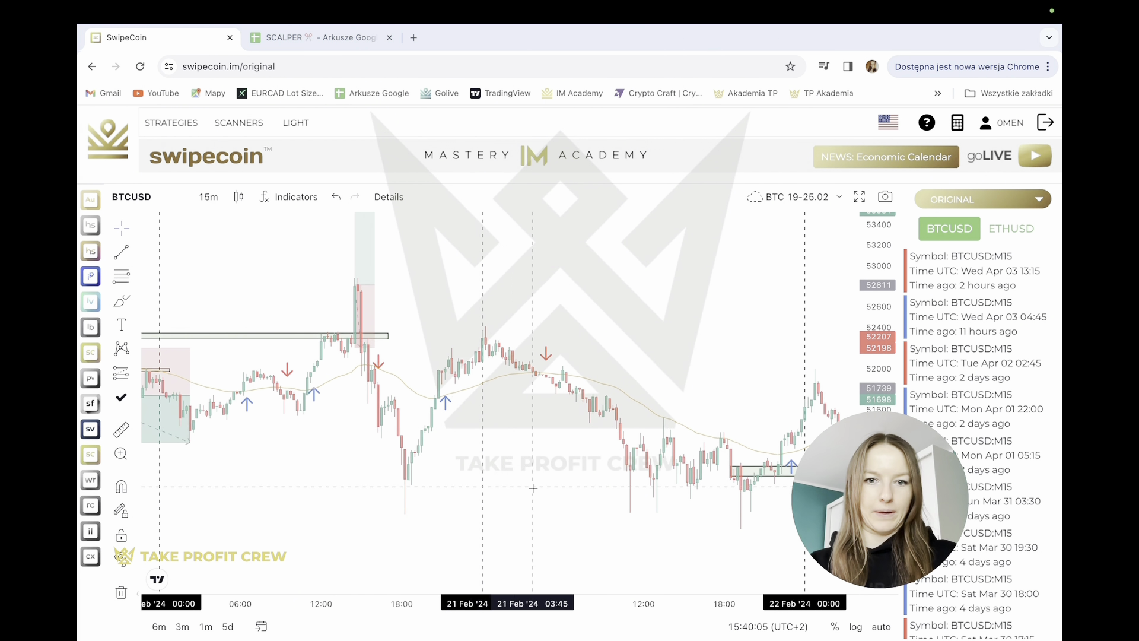
left_click_drag(551, 490, 423, 445)
left_click_drag(612, 495, 404, 437)
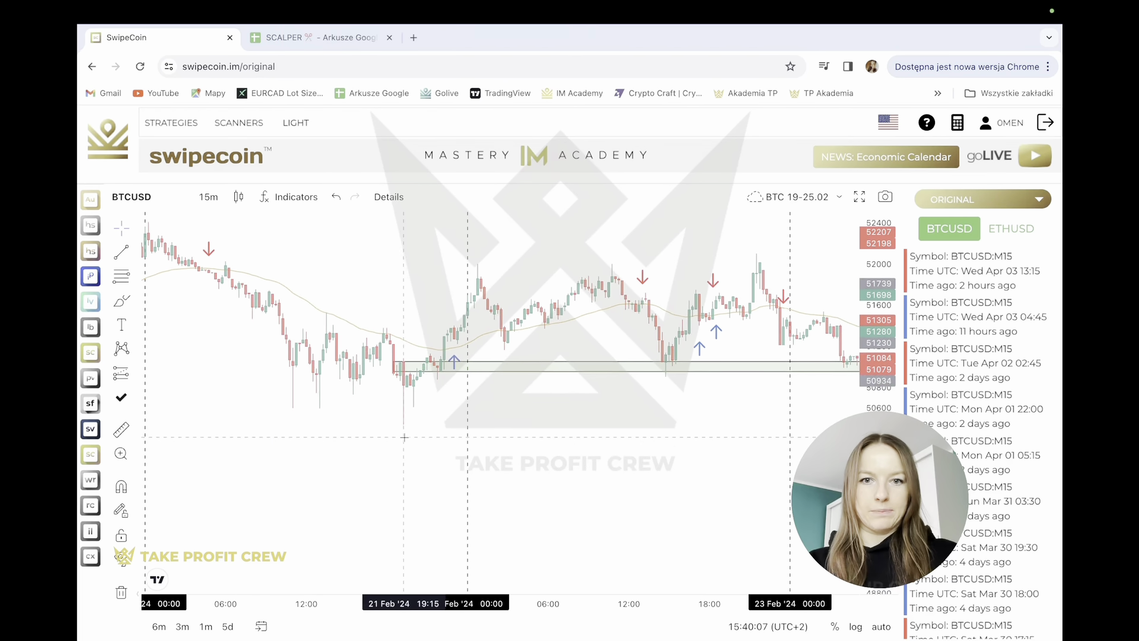
left_click_drag(673, 449, 468, 475)
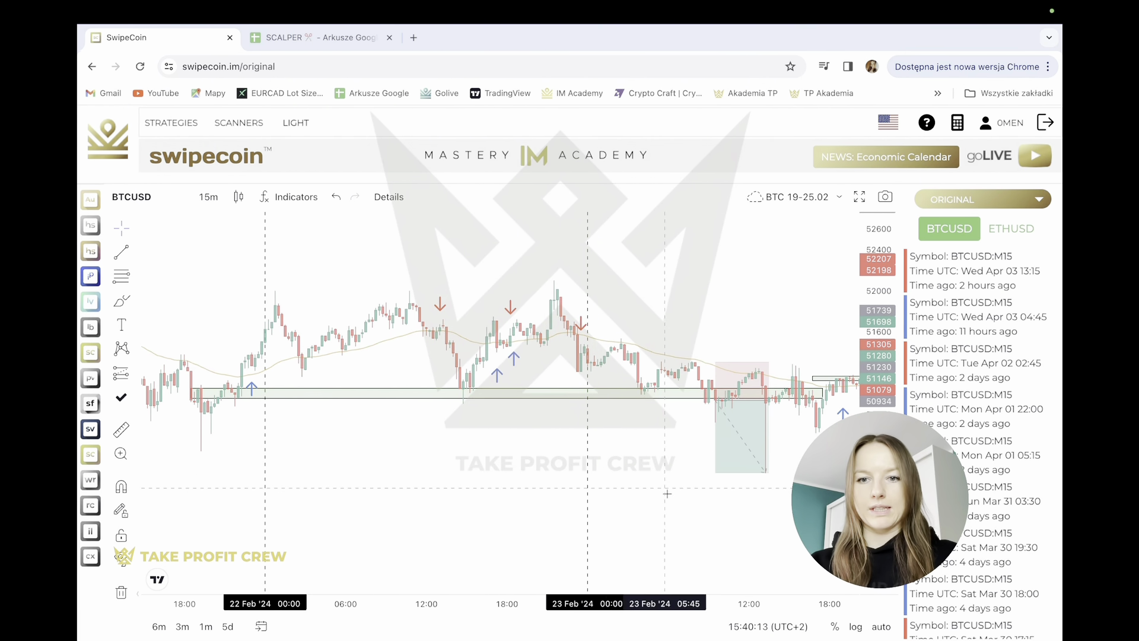
left_click_drag(667, 494, 403, 462)
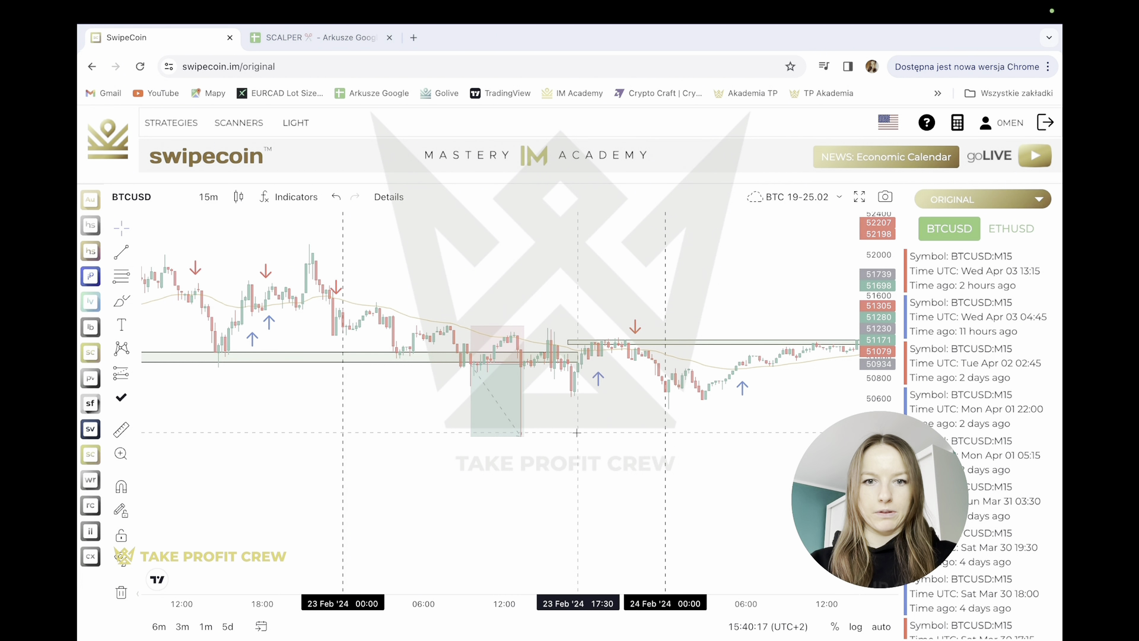
left_click_drag(577, 438, 592, 518)
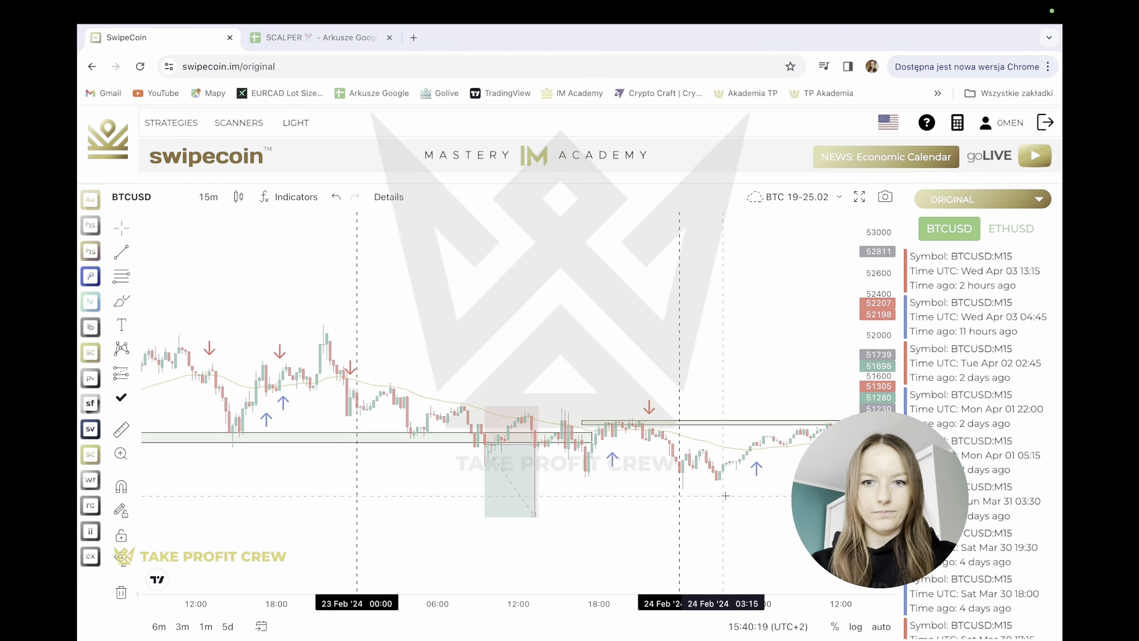
- Examine the 24 February long position and follow the price zones onward into 26 February
left_click_drag(721, 501, 365, 386)
scroll(365, 387, "left", 3)
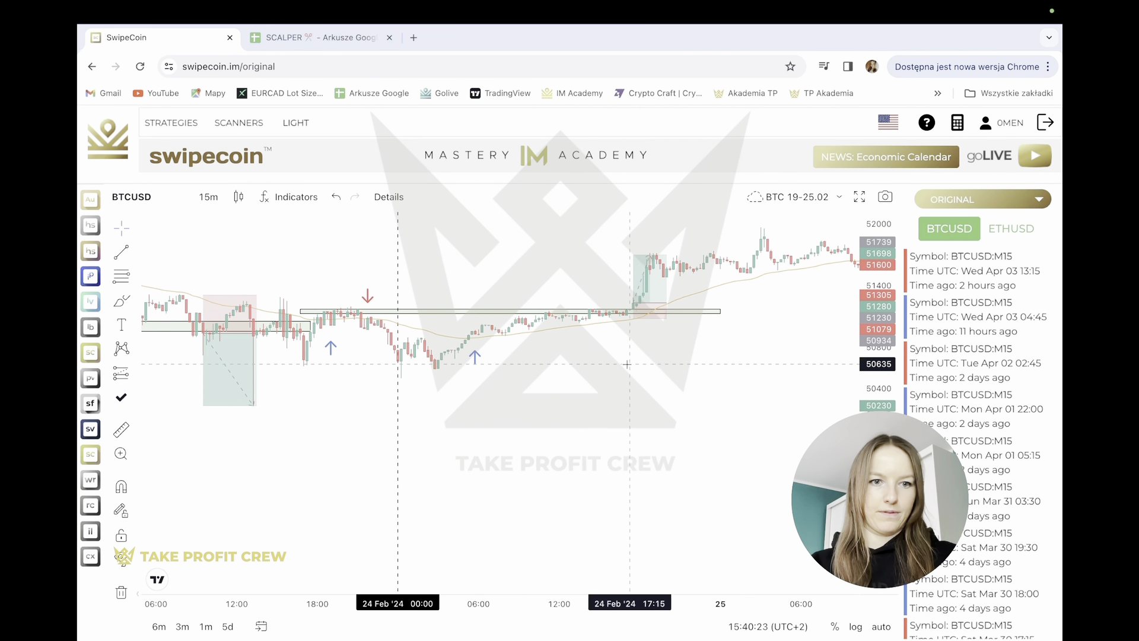
left_click_drag(623, 257, 496, 328)
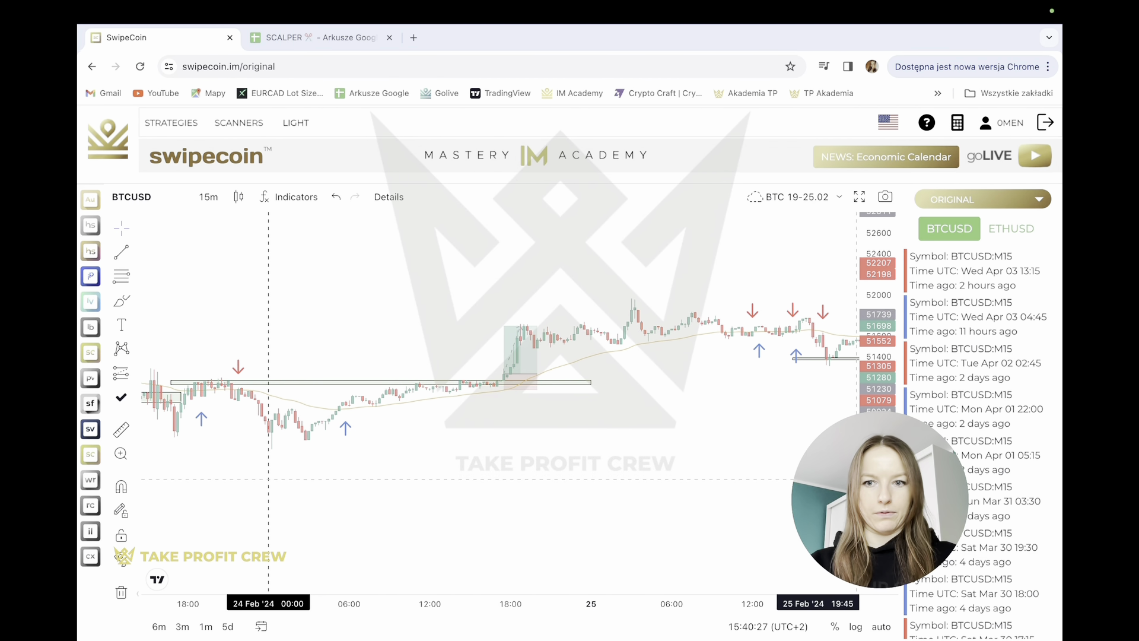
left_click_drag(878, 543, 878, 374)
left_click_drag(680, 380, 718, 435)
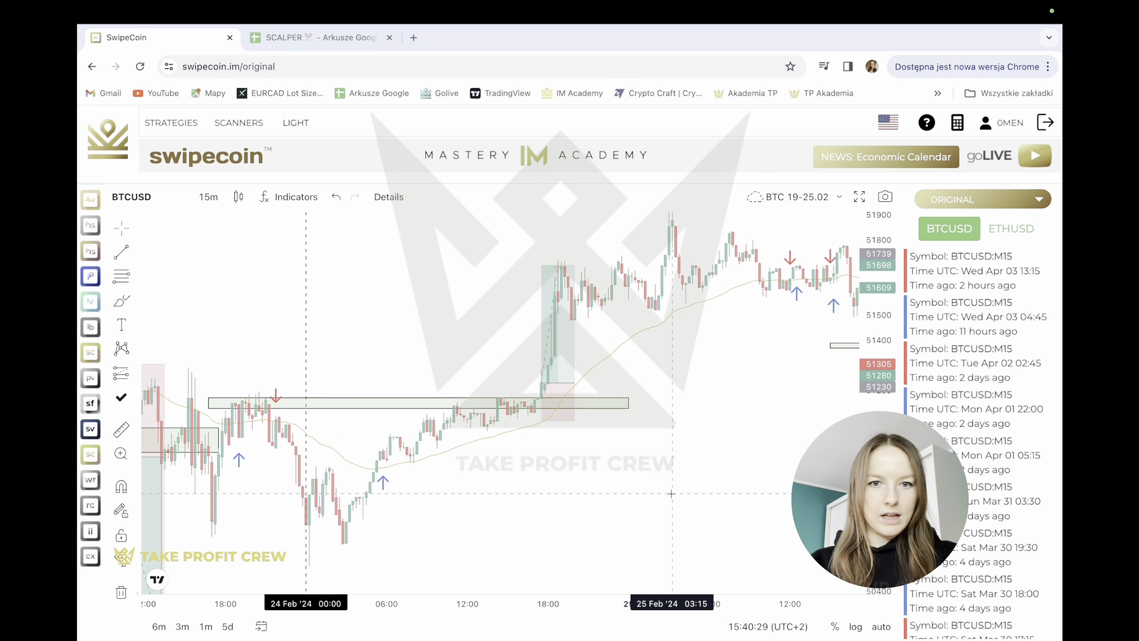
left_click_drag(877, 472, 877, 374)
left_click_drag(773, 381, 606, 485)
scroll(745, 470, "right", 5)
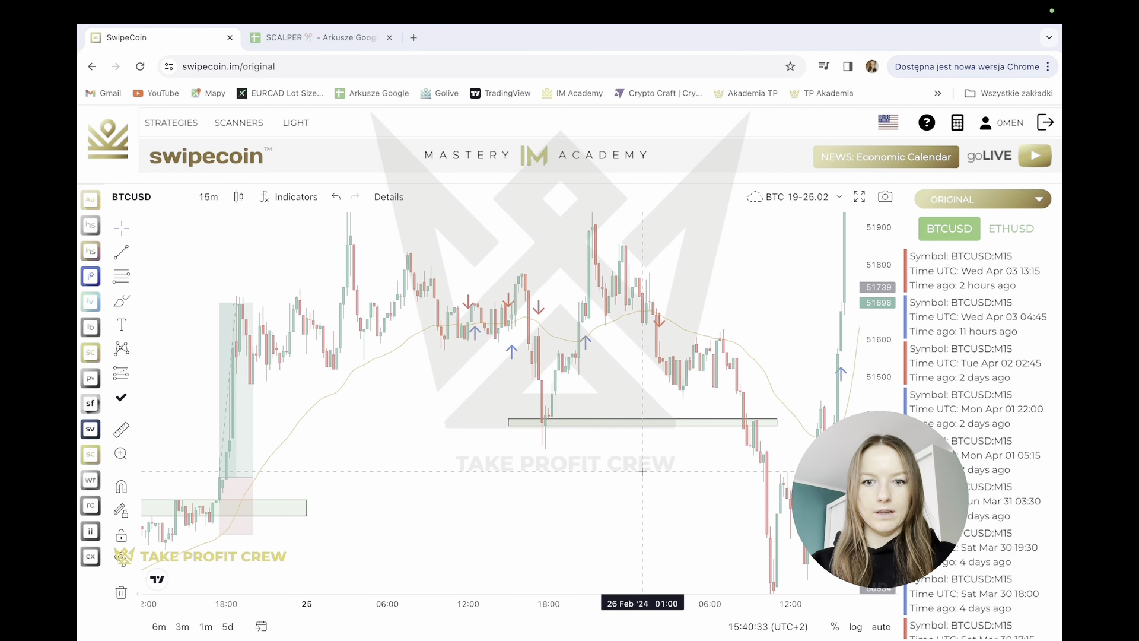
scroll(632, 471, "left", 4)
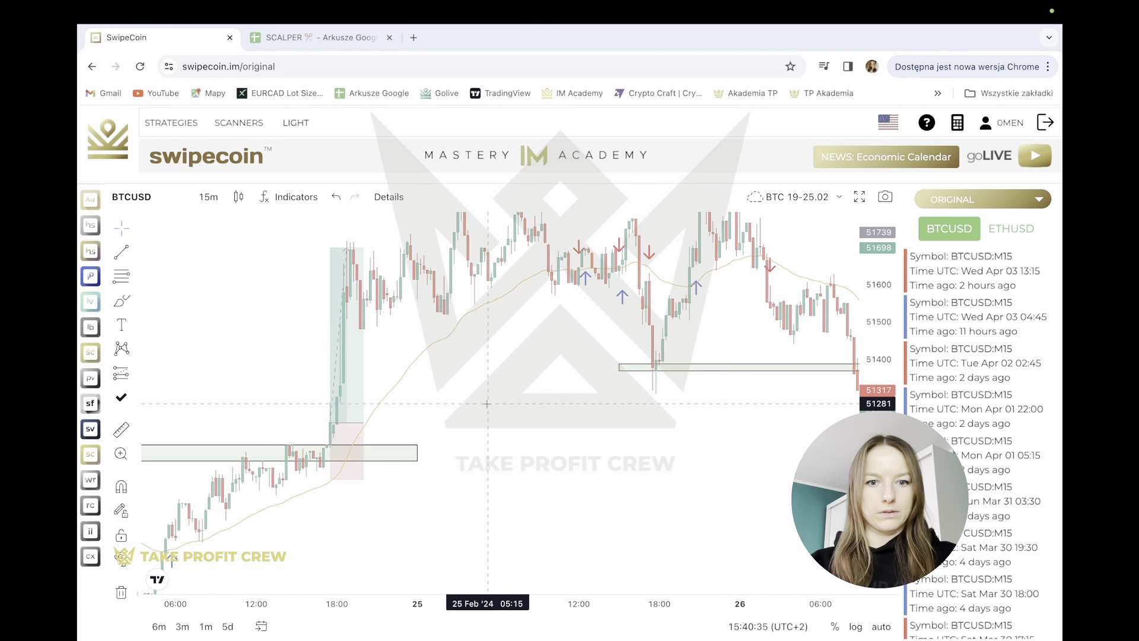
- Switch to the SCALPER spreadsheet and check the BTC trade rows dated 24.02.2024 and 26.02.2024
left_click(291, 37)
left_click(151, 442)
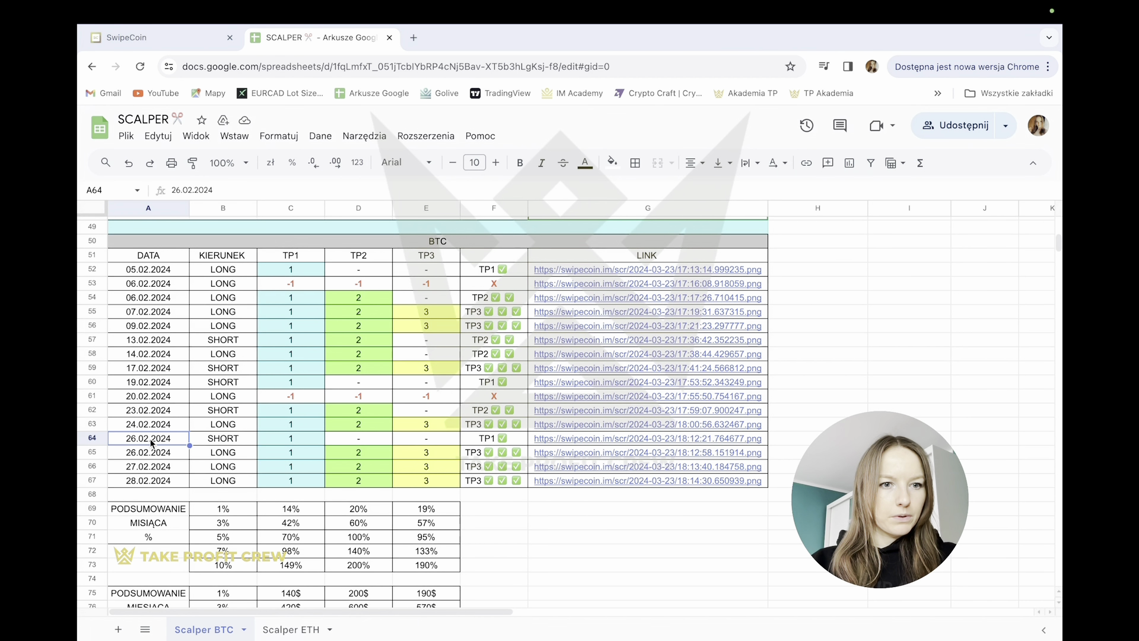
left_click(151, 427)
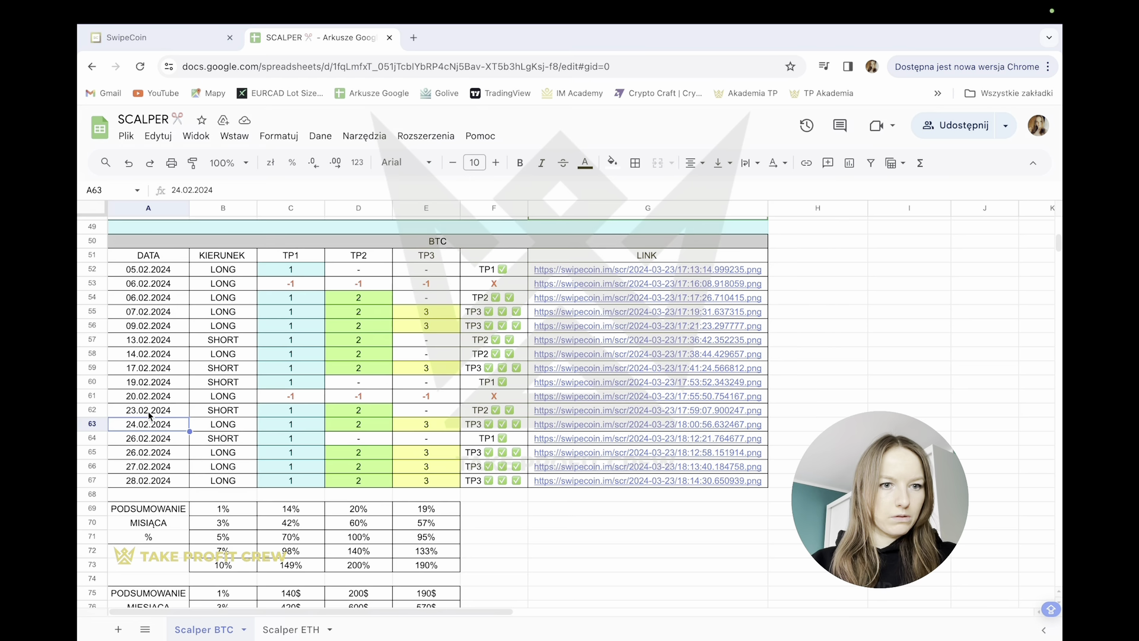
left_click(155, 440)
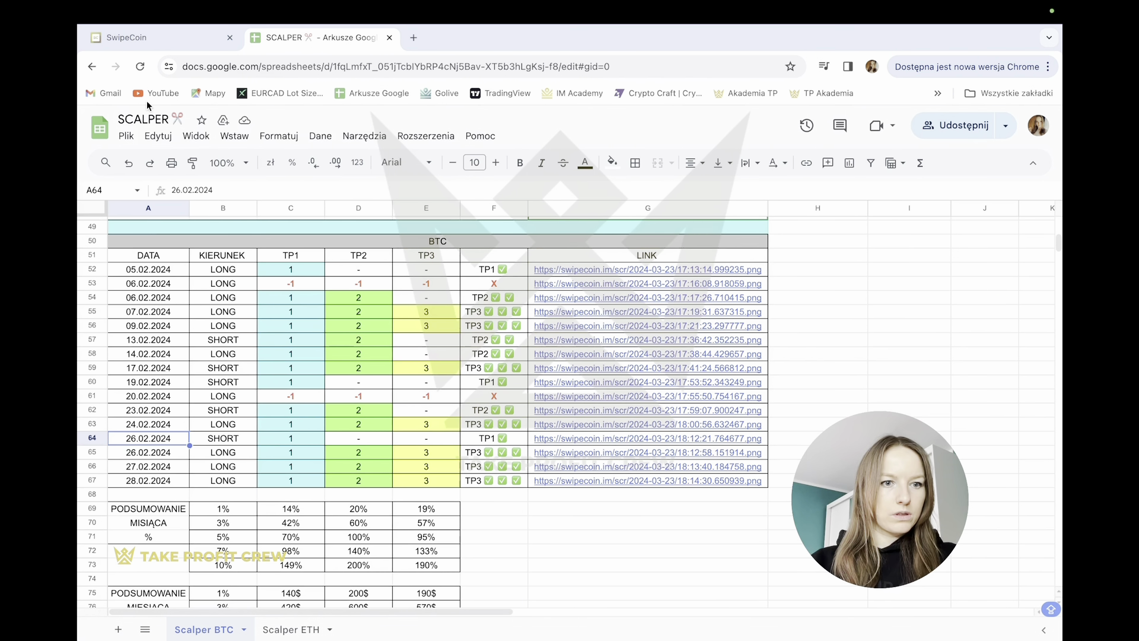
- Return to the SwipeCoin chart and load the saved layout btc 26.02-03.03
left_click(151, 42)
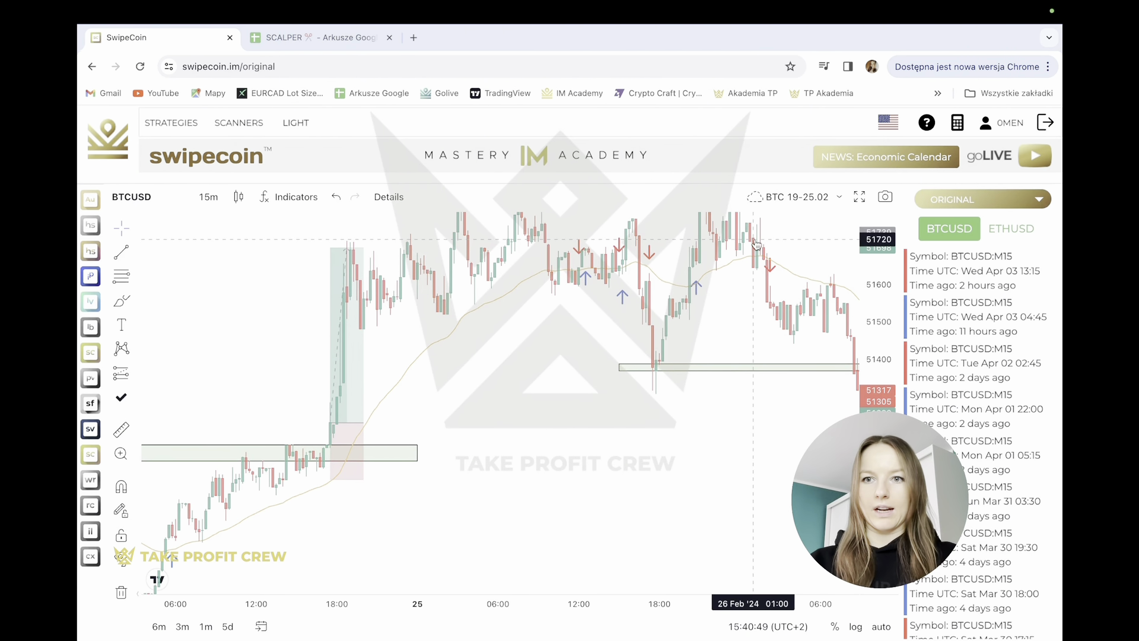
left_click(833, 197)
left_click(791, 307)
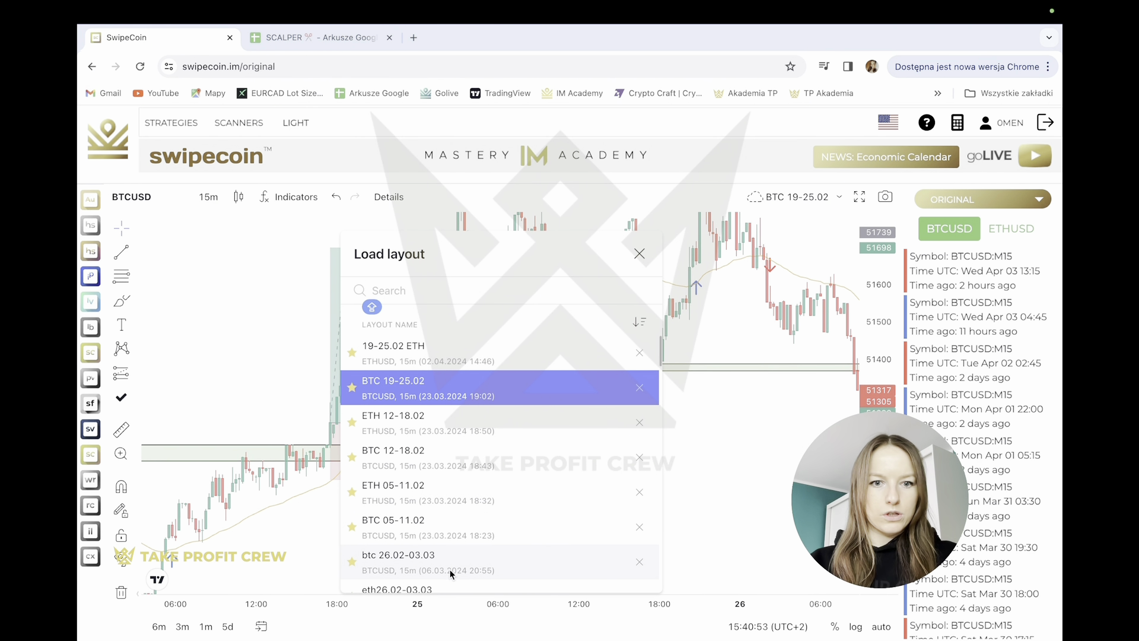
left_click(426, 560)
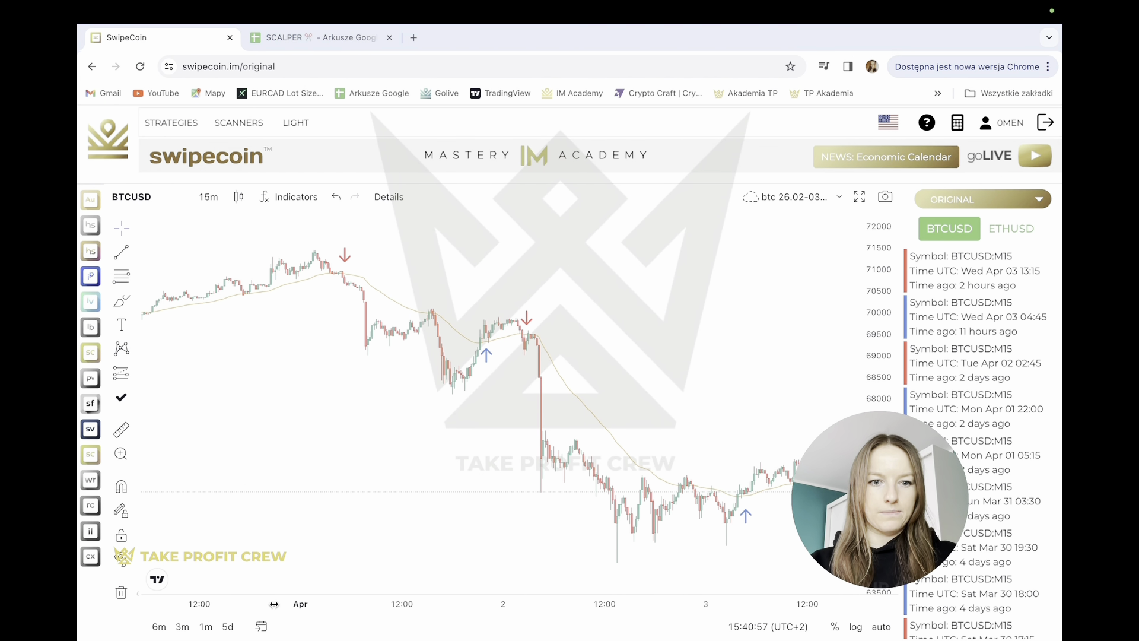
- Go back through the BTCUSD price history to the annotated week of 26 February to 3 March
left_click_drag(275, 604, 774, 602)
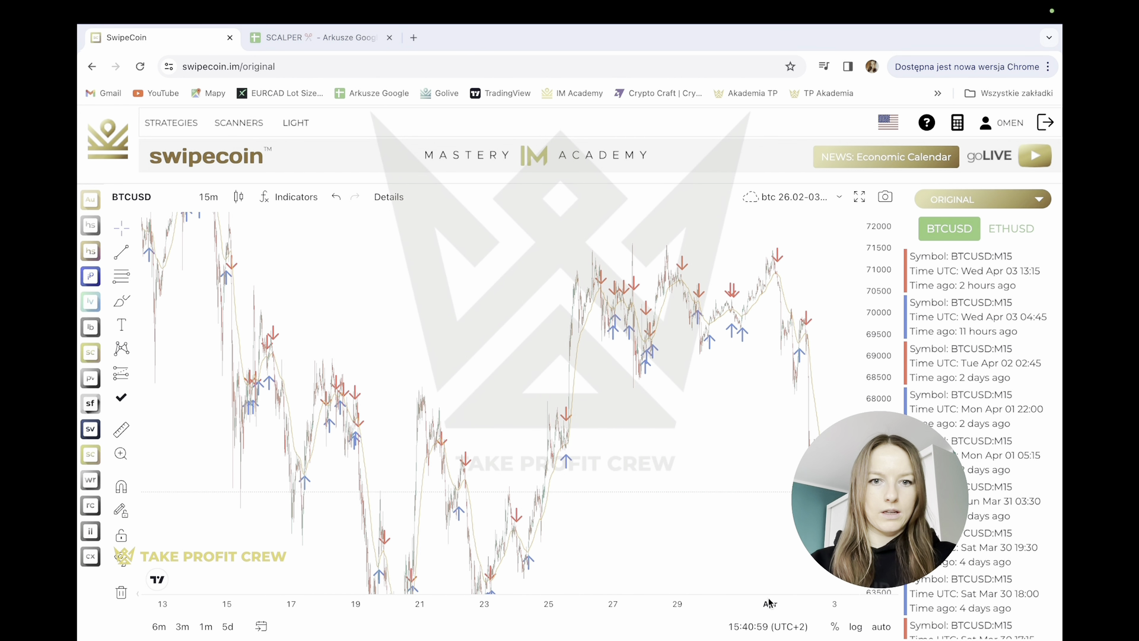
left_click_drag(279, 469, 827, 469)
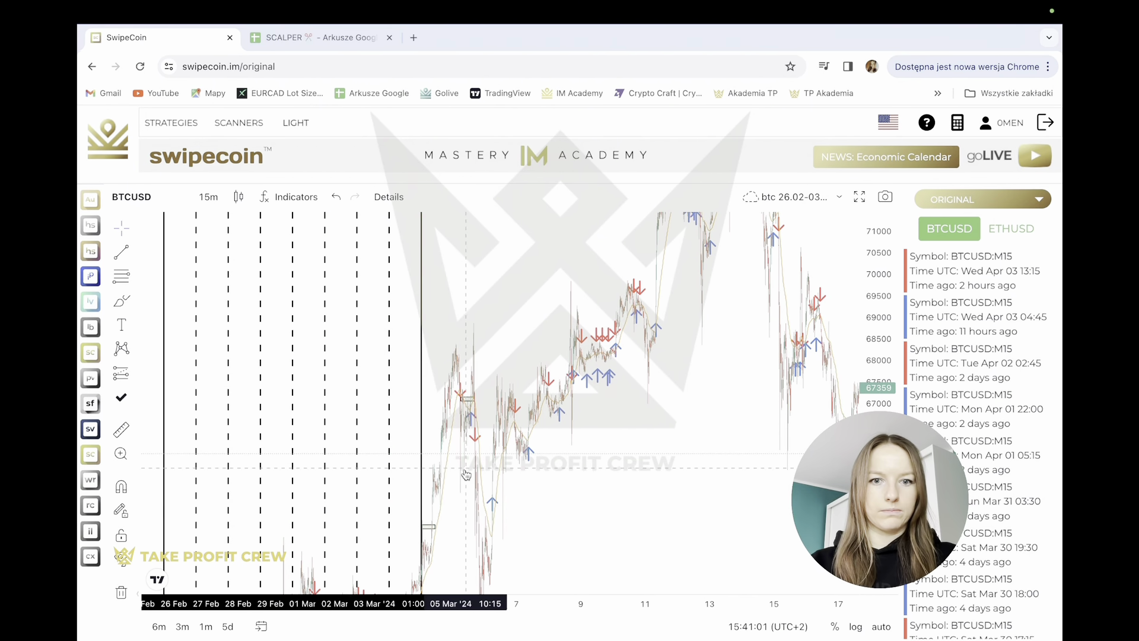
left_click_drag(462, 517, 693, 269)
left_click_drag(526, 537, 551, 249)
left_click_drag(879, 290, 854, 585)
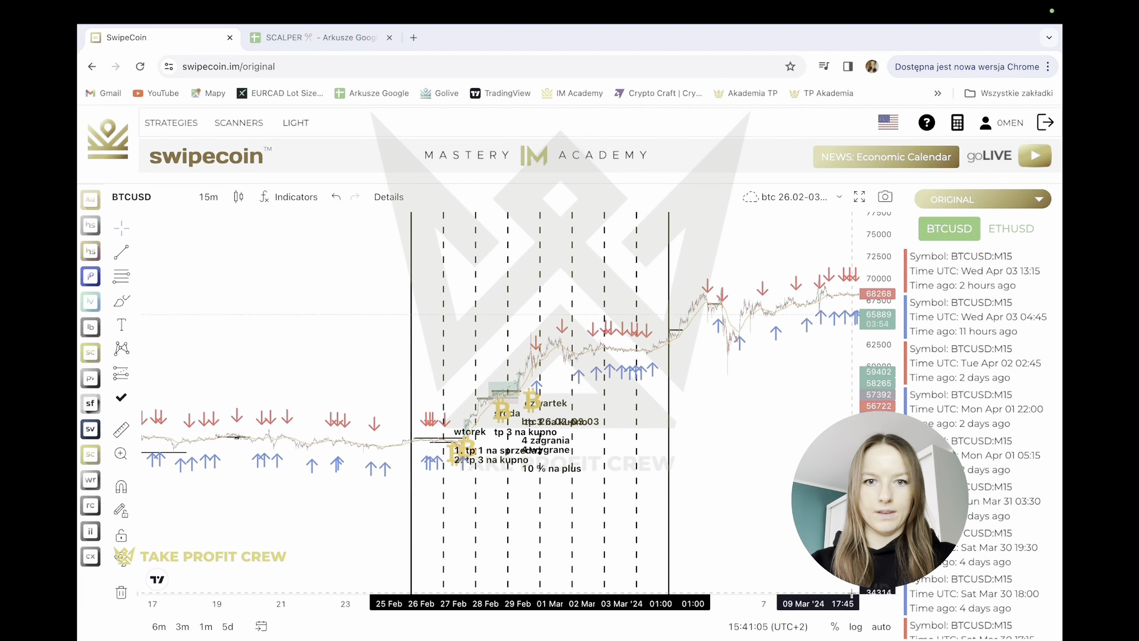
left_click_drag(740, 454, 844, 496)
left_click_drag(548, 603, 307, 603)
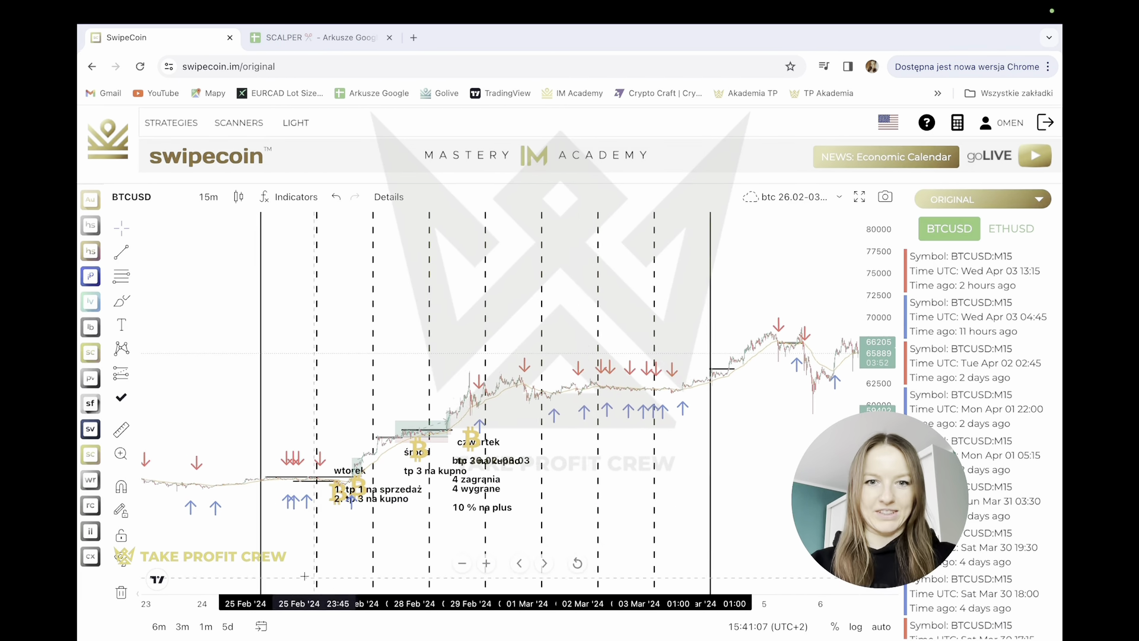
left_click_drag(873, 504, 874, 197)
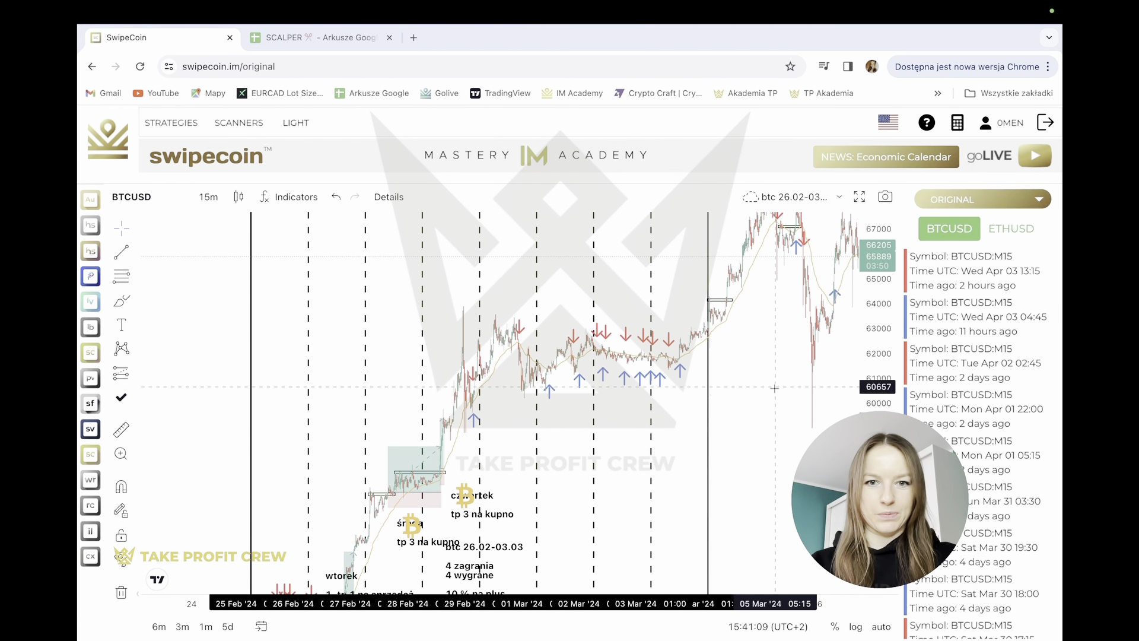
left_click_drag(706, 406, 818, 197)
- Bring the trades annotated "wtorek" at the start of the marked week into closer view
left_click_drag(460, 419, 661, 467)
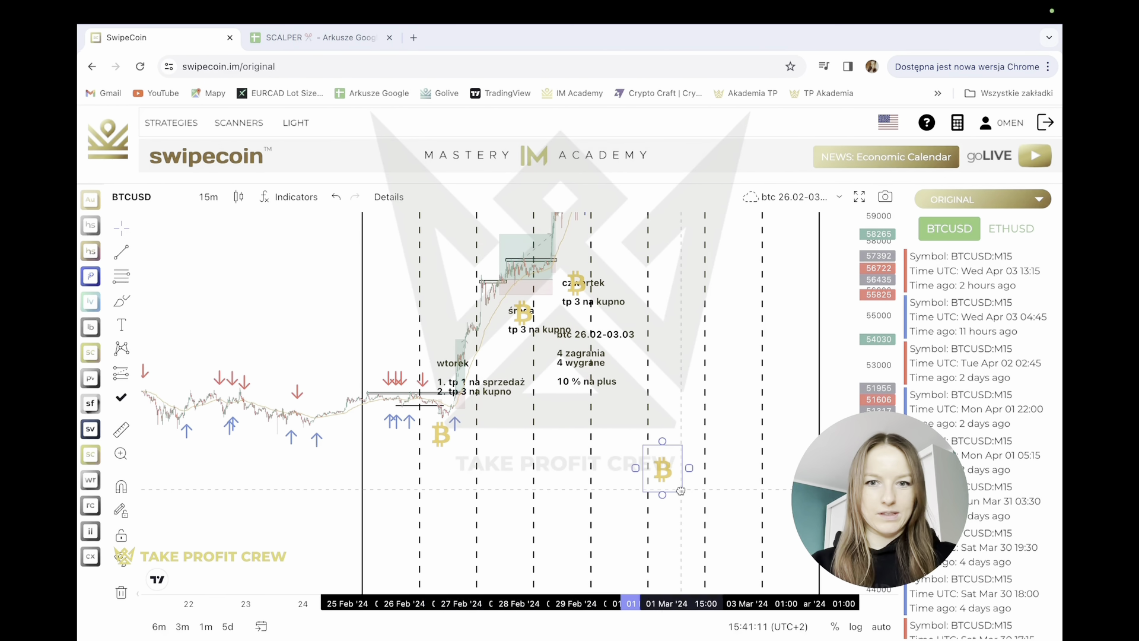
left_click(520, 478)
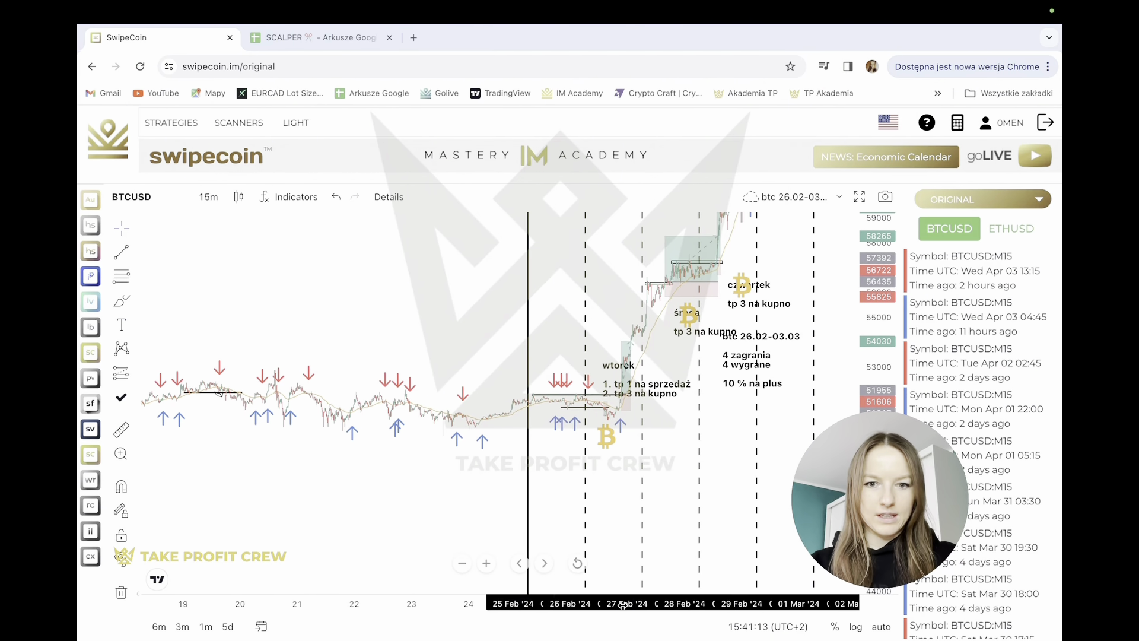
scroll(507, 426, "up", 4)
left_click_drag(507, 426, 590, 464)
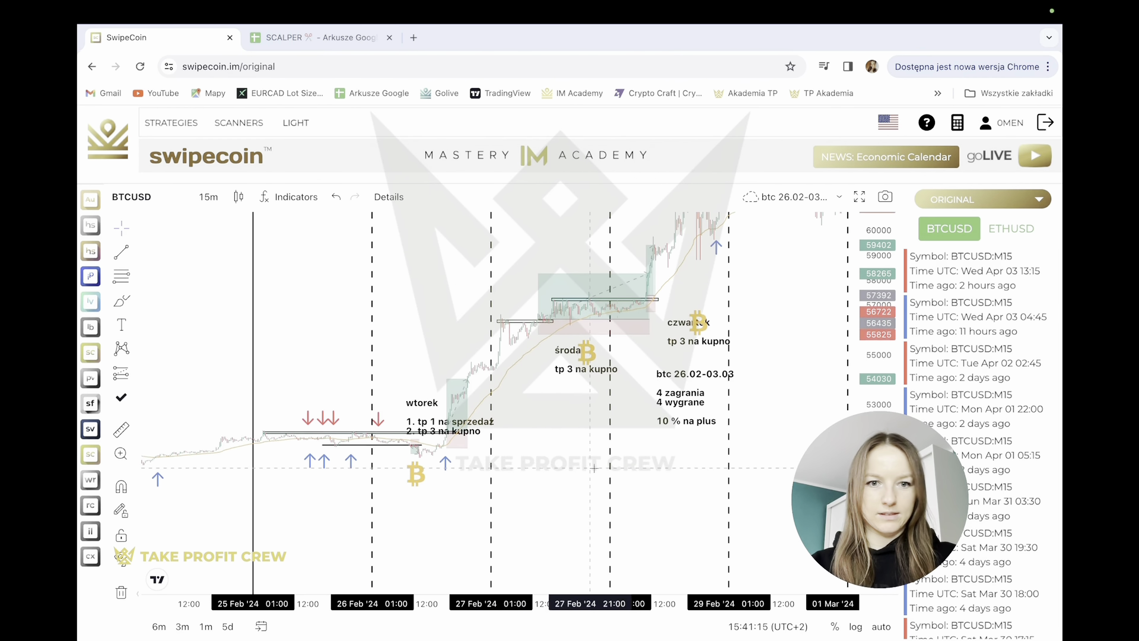
left_click_drag(878, 534, 878, 294)
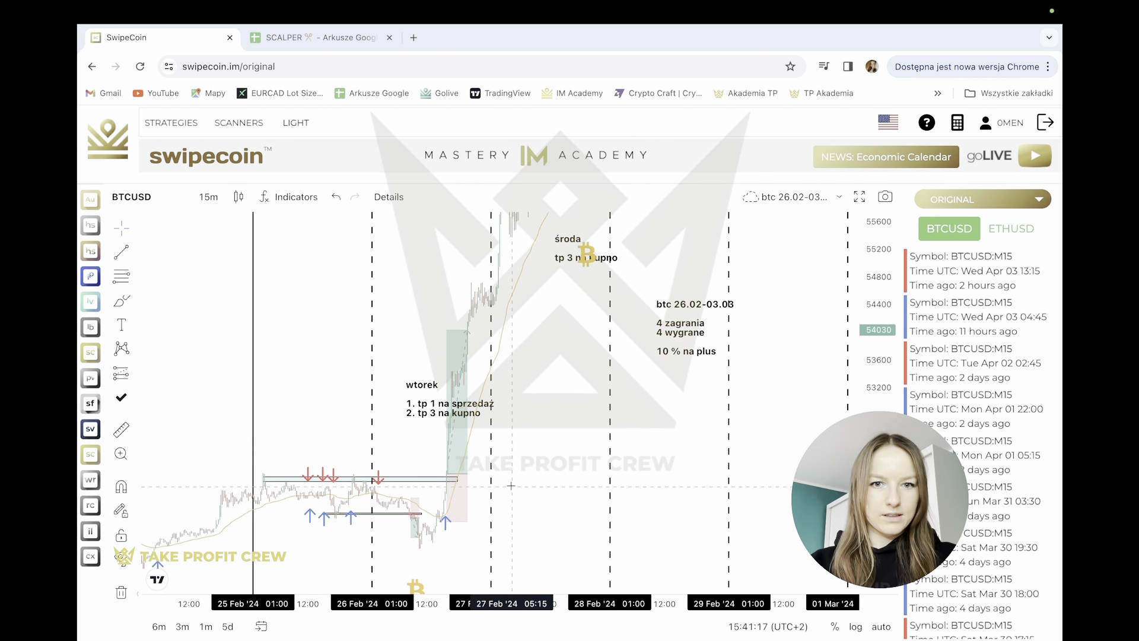
left_click_drag(539, 445, 667, 345)
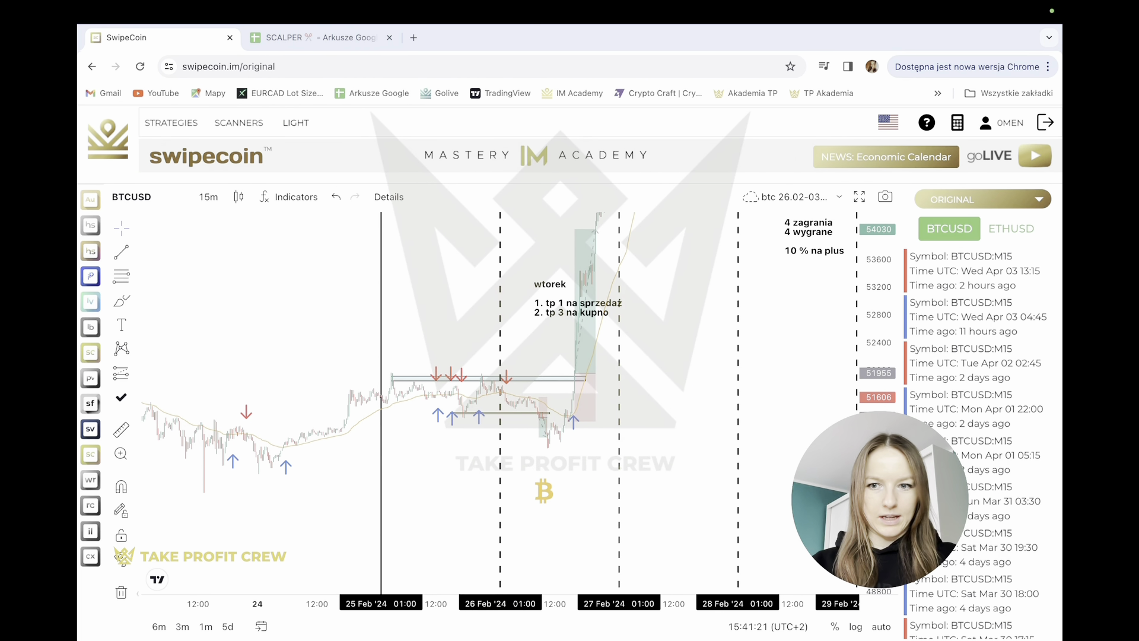
left_click_drag(870, 503, 850, 327)
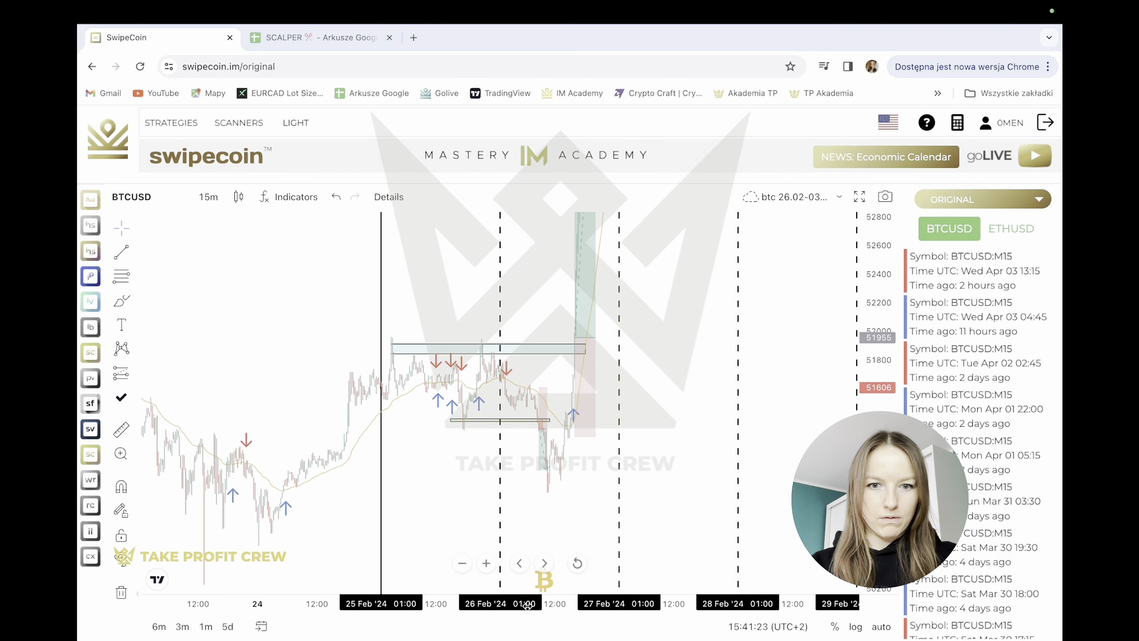
- Examine the 26 February short and long positions on the BTCUSD chart together with their price zones
left_click_drag(526, 604, 315, 595)
left_click_drag(408, 525, 525, 515)
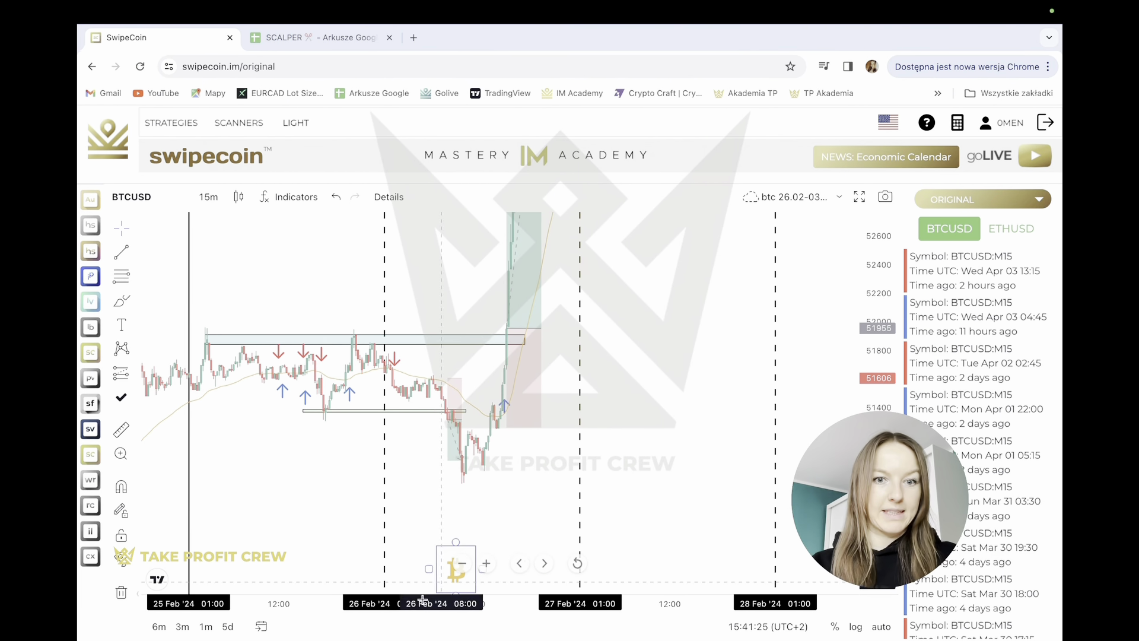
left_click_drag(432, 601, 356, 600)
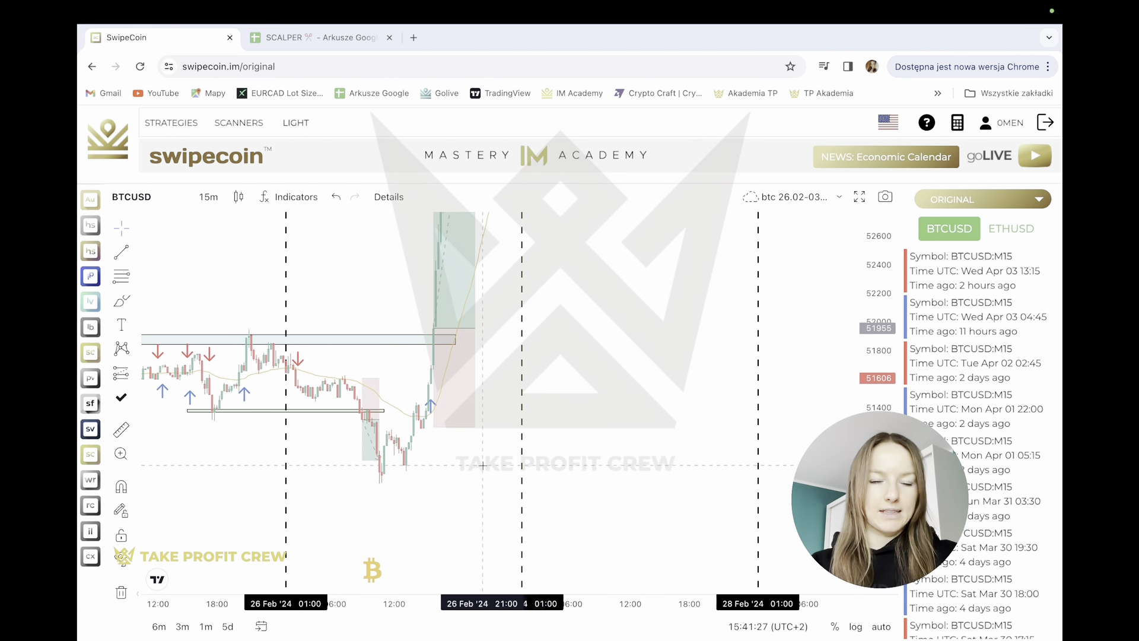
left_click_drag(655, 347, 662, 409)
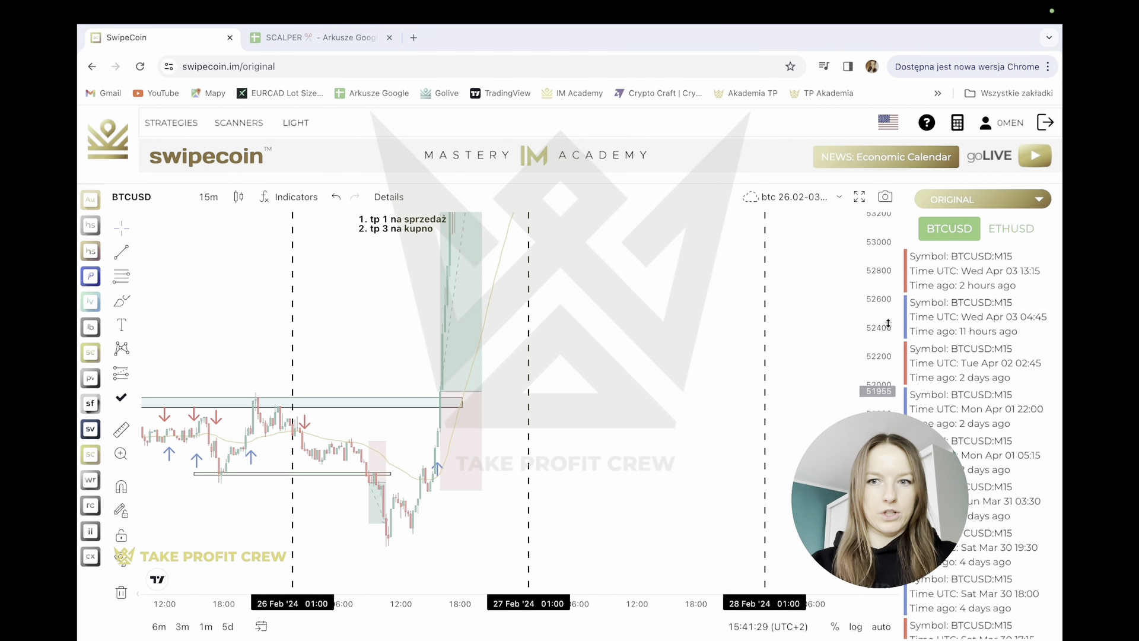
left_click_drag(886, 324, 883, 472)
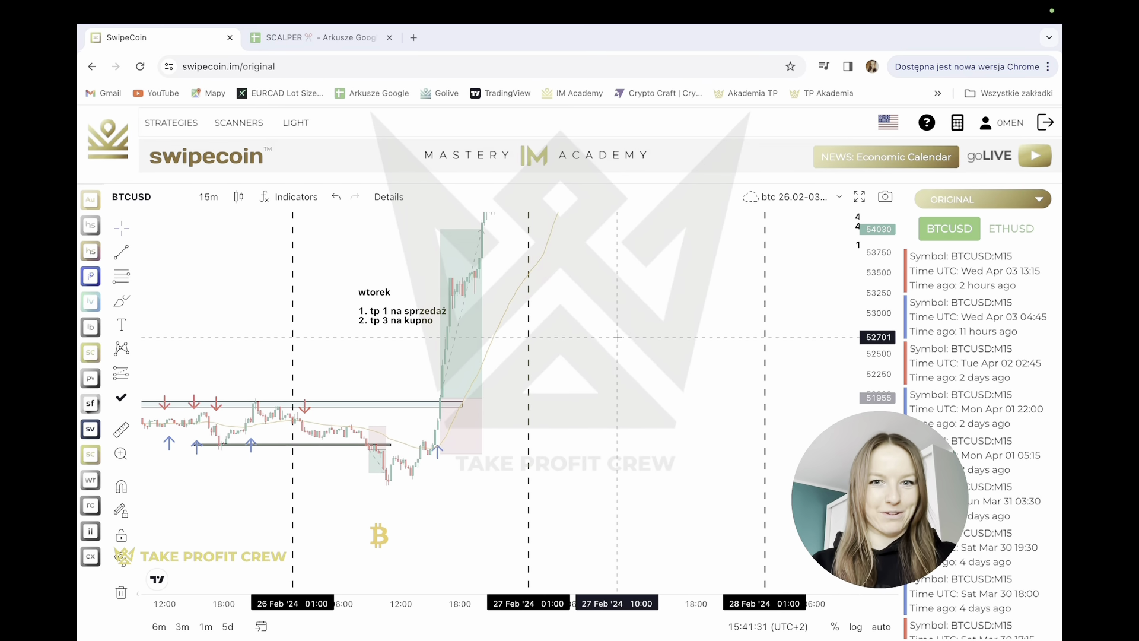
- Examine the Wednesday 27 February long position annotated "środa" on the BTCUSD chart together with its price zones
left_click_drag(623, 301, 598, 463)
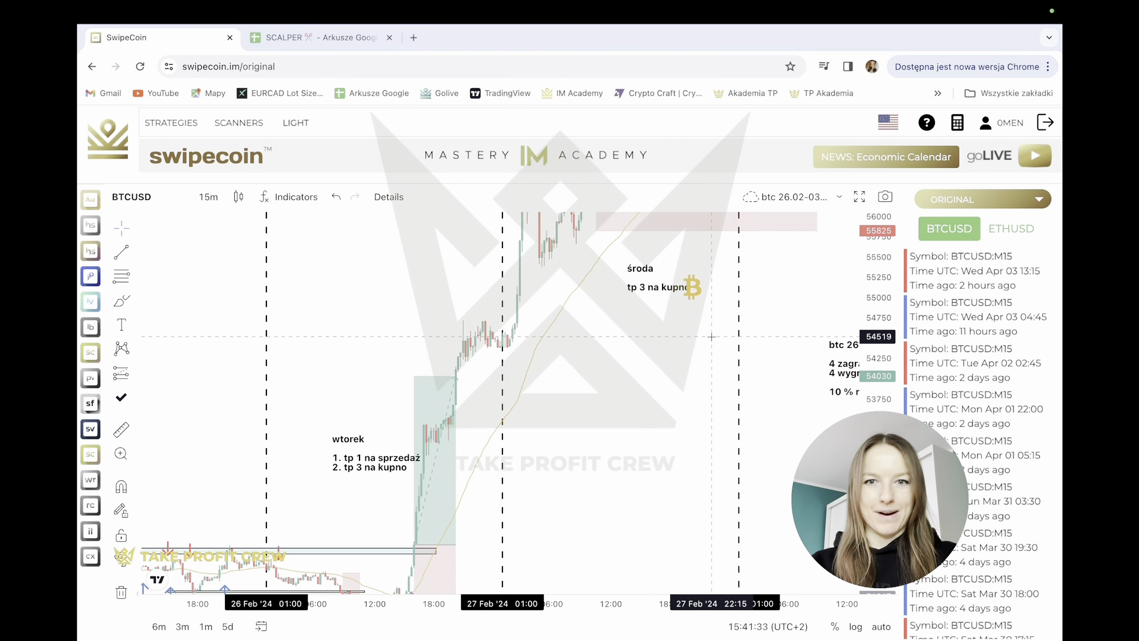
left_click_drag(685, 331, 590, 491)
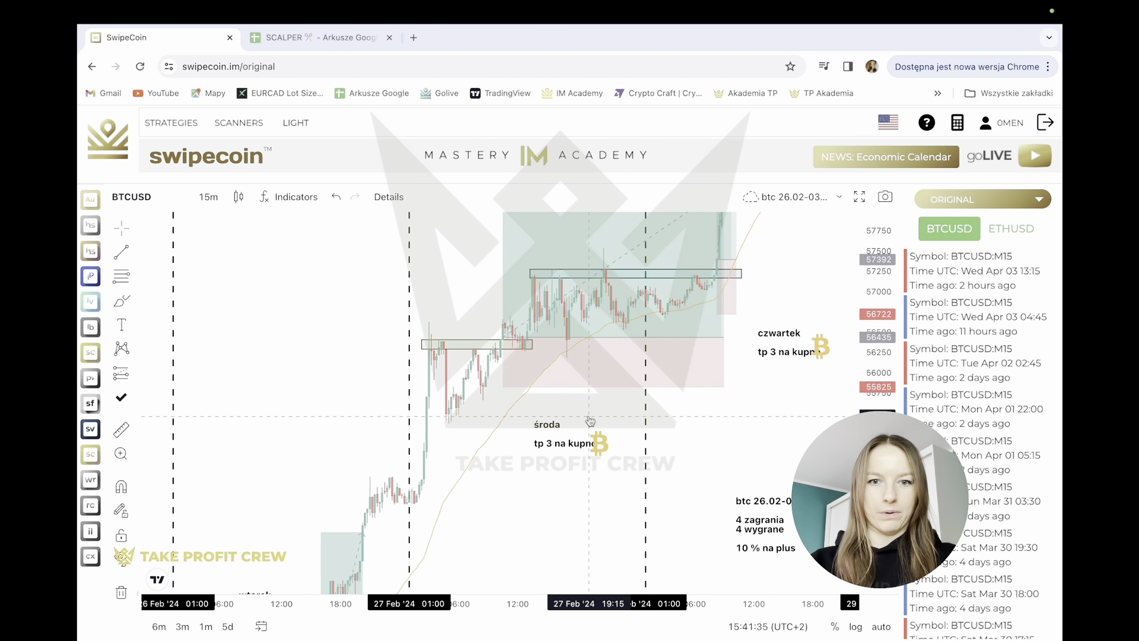
left_click_drag(591, 393, 527, 459)
left_click(622, 359)
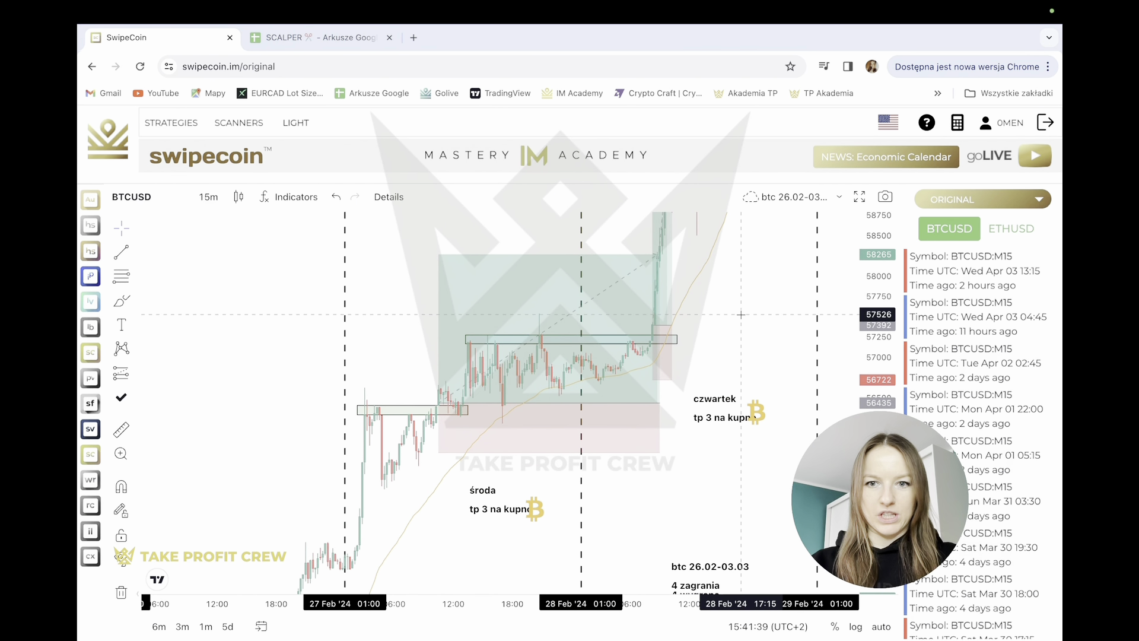
- Examine the 28 February long position annotated "czwartek" and the BTCUSD price action up to the start of March
left_click_drag(742, 315, 611, 394)
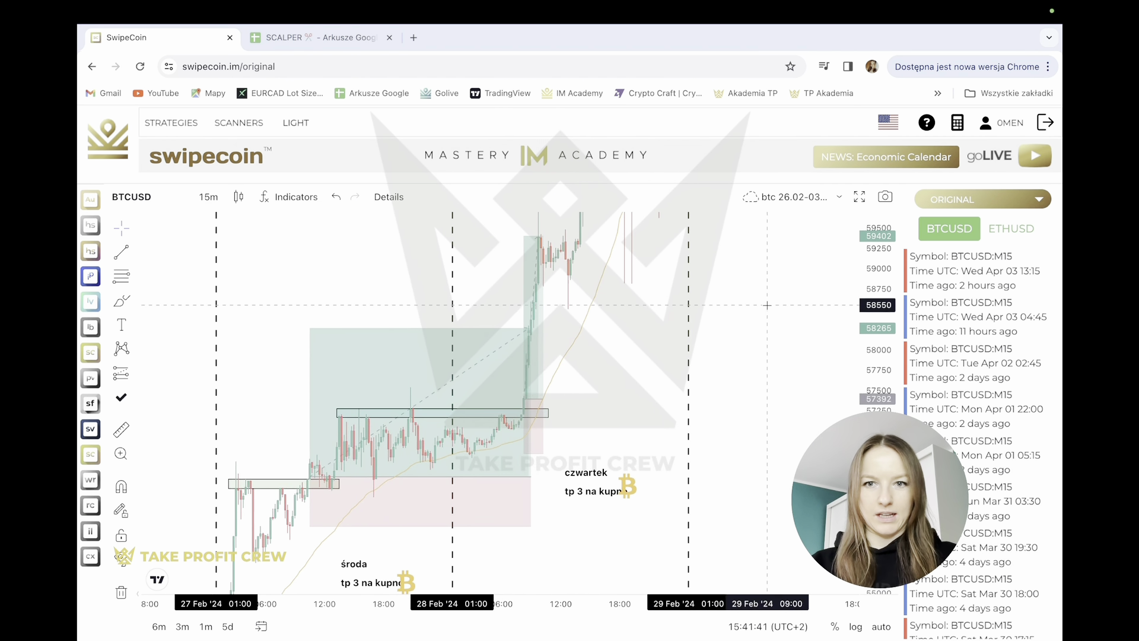
left_click_drag(762, 315, 630, 441)
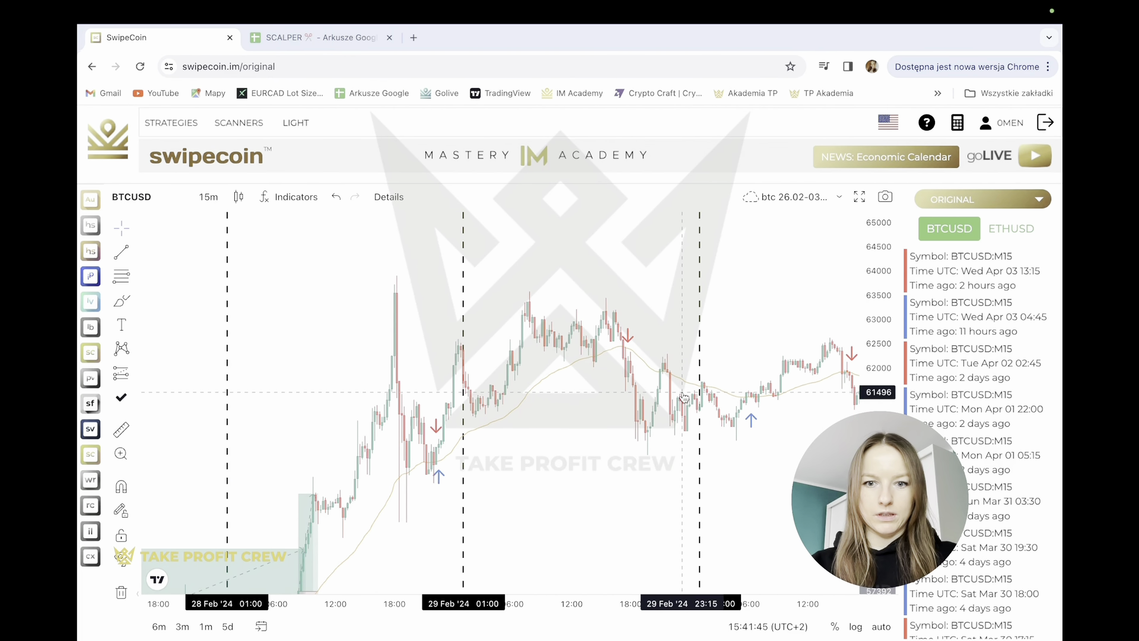
left_click_drag(653, 355, 531, 342)
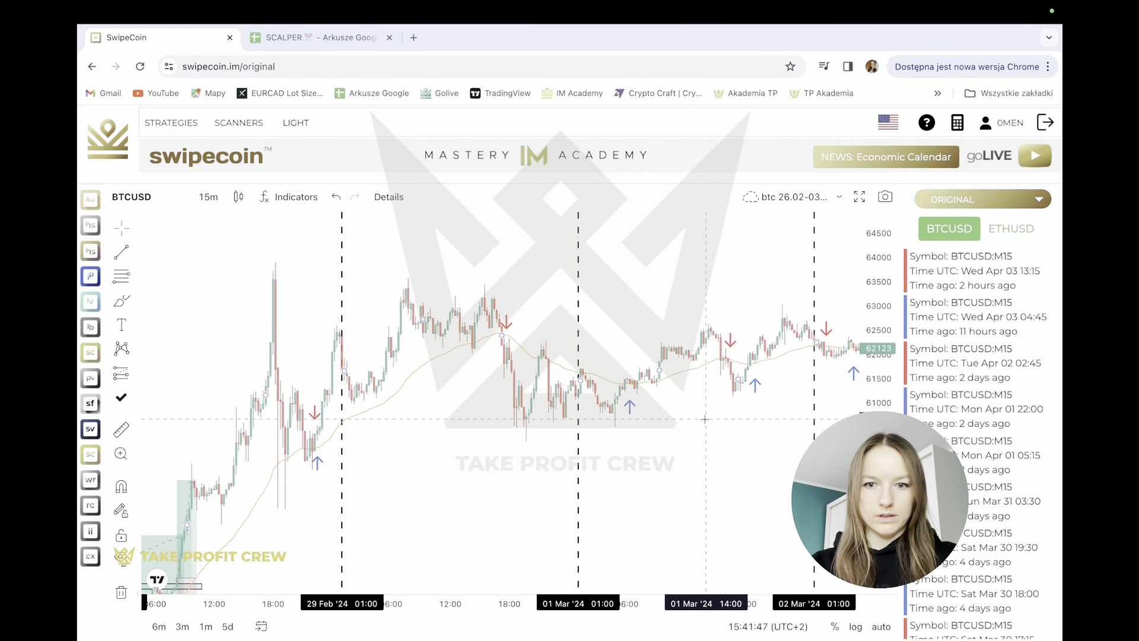
scroll(540, 371, "left", 4)
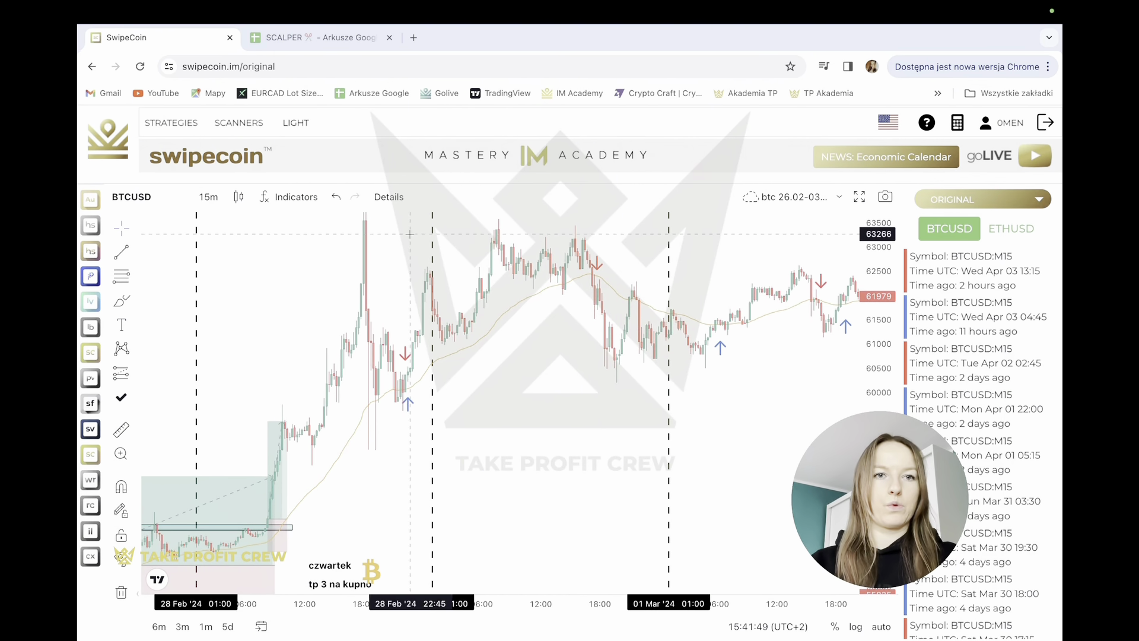
- Check the February BTC results in the SCALPER spreadsheet, and open the Scalper ETH sheet
left_click(284, 37)
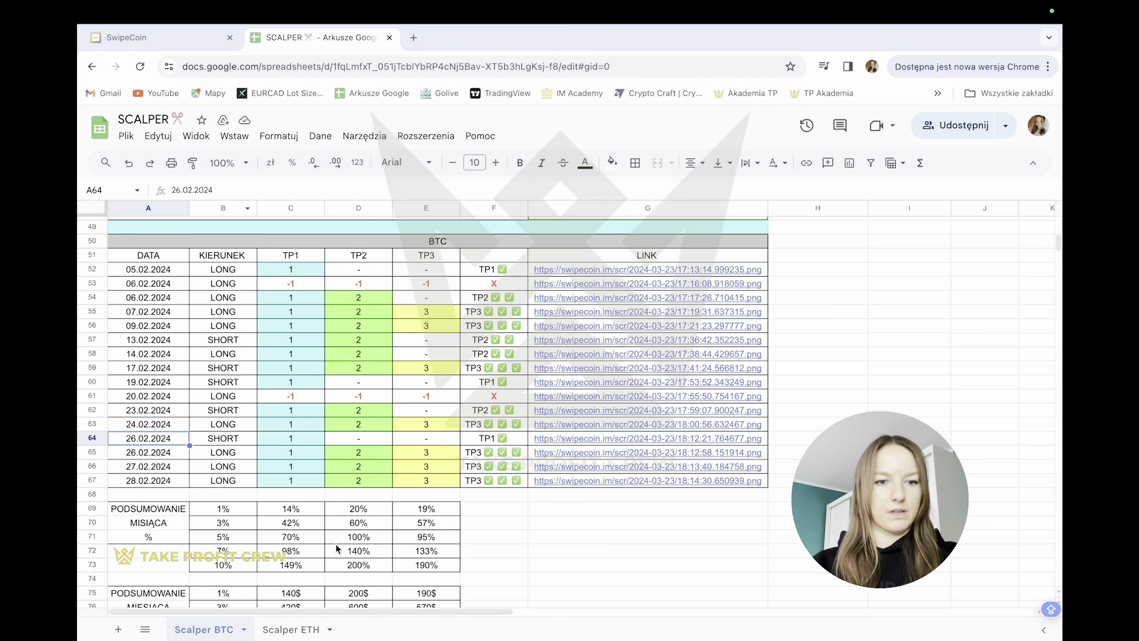
left_click(291, 628)
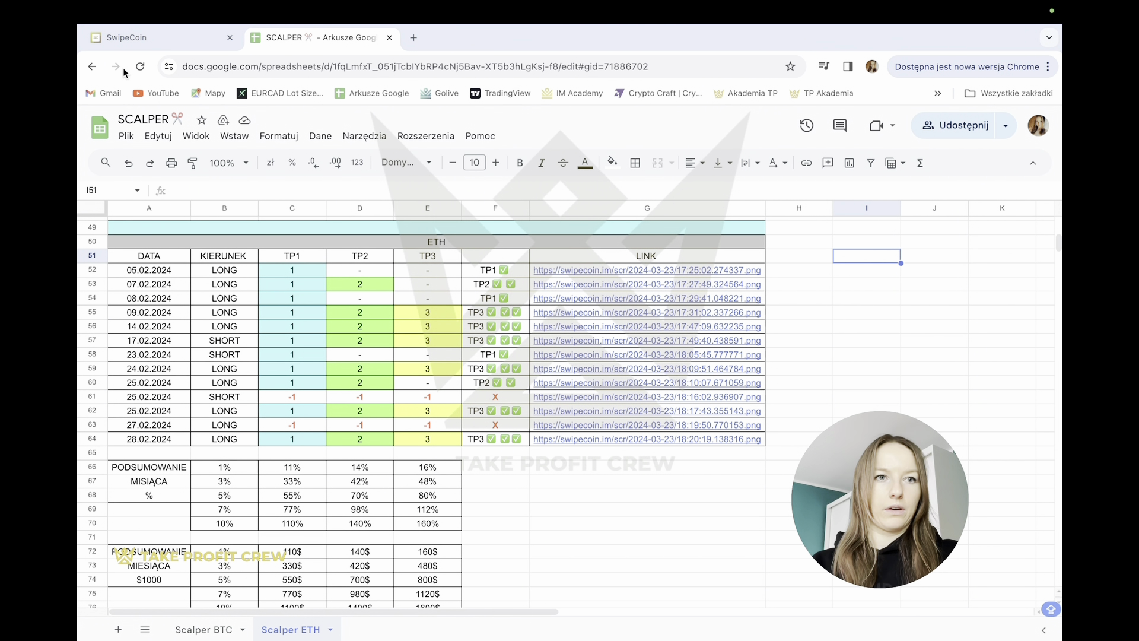
- Return to the SwipeCoin chart and load the saved layout ETH 05-11.02
left_click(131, 37)
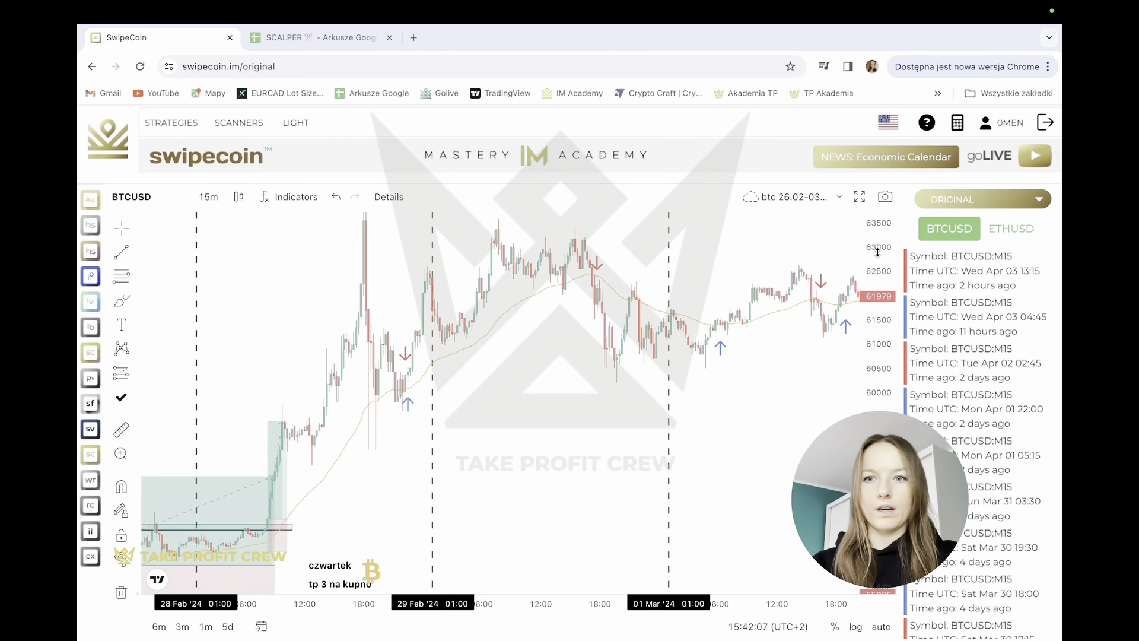
left_click(840, 198)
left_click(822, 309)
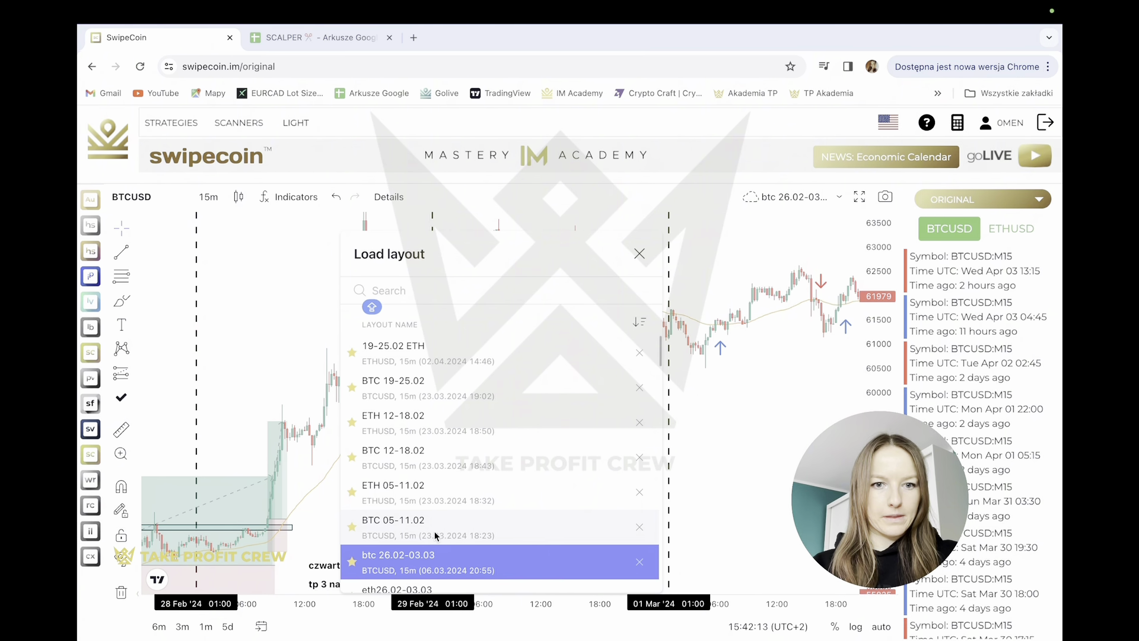
left_click(425, 490)
left_click(648, 259)
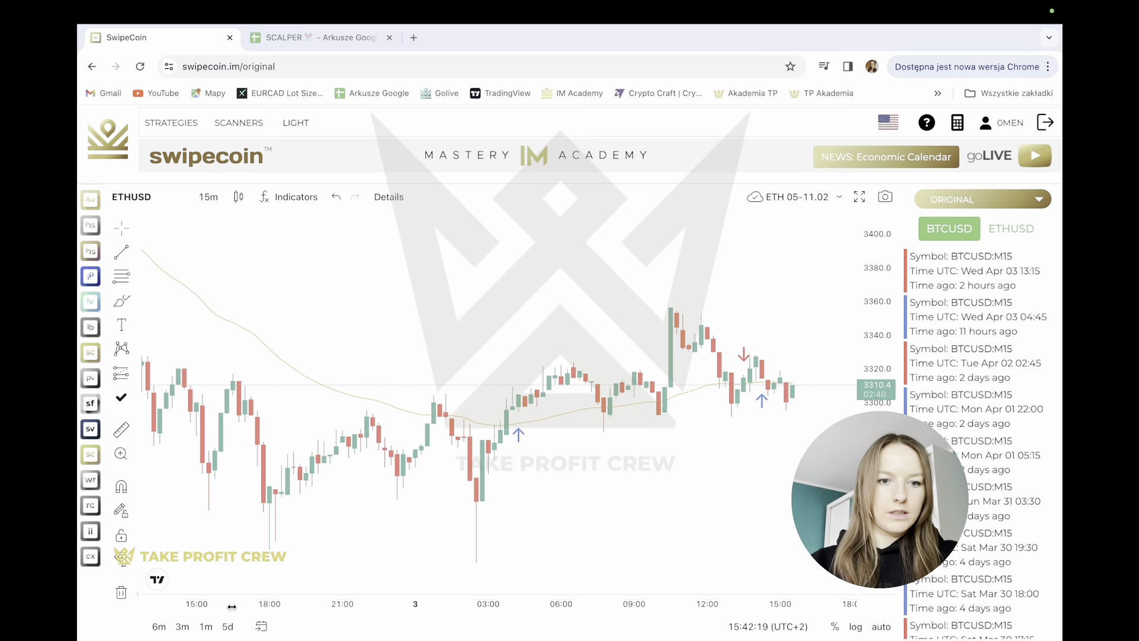
- Go back through the ETHUSD price history to the marked week of 5 to 11 February
left_click_drag(232, 606, 819, 607)
left_click_drag(280, 496, 930, 180)
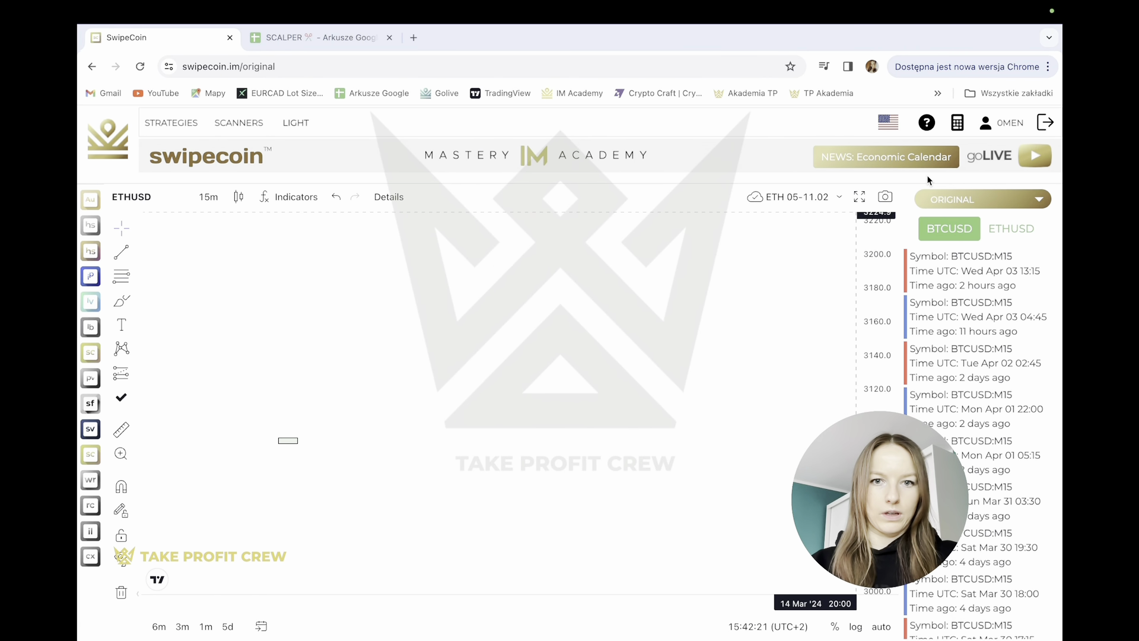
left_click_drag(522, 415, 902, 130)
left_click_drag(382, 445, 692, 205)
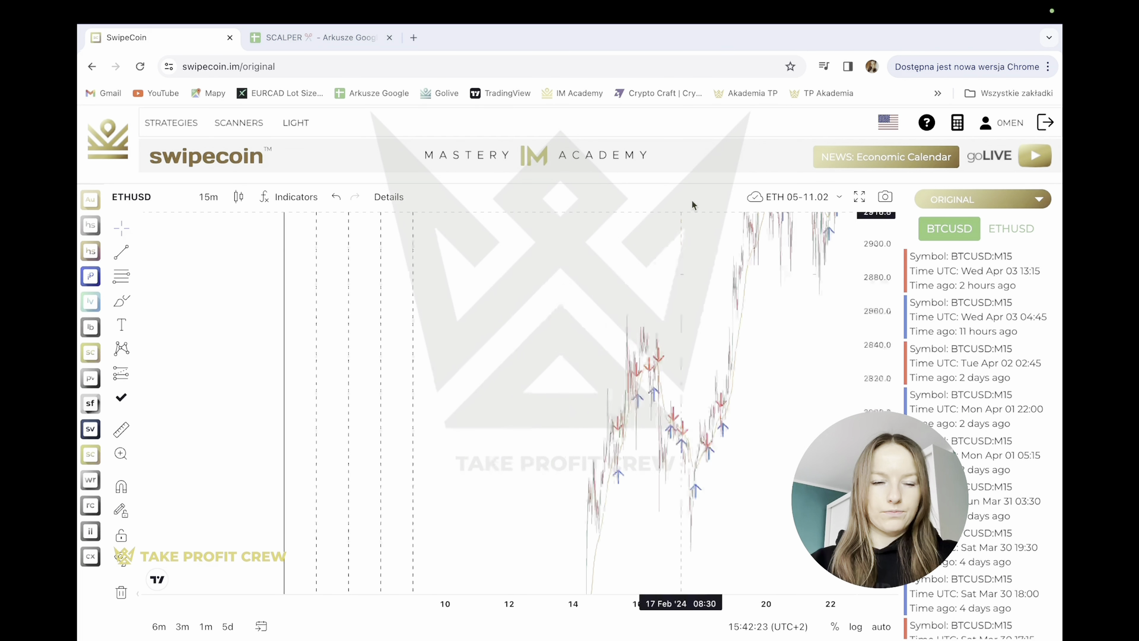
scroll(692, 205, "left", 5)
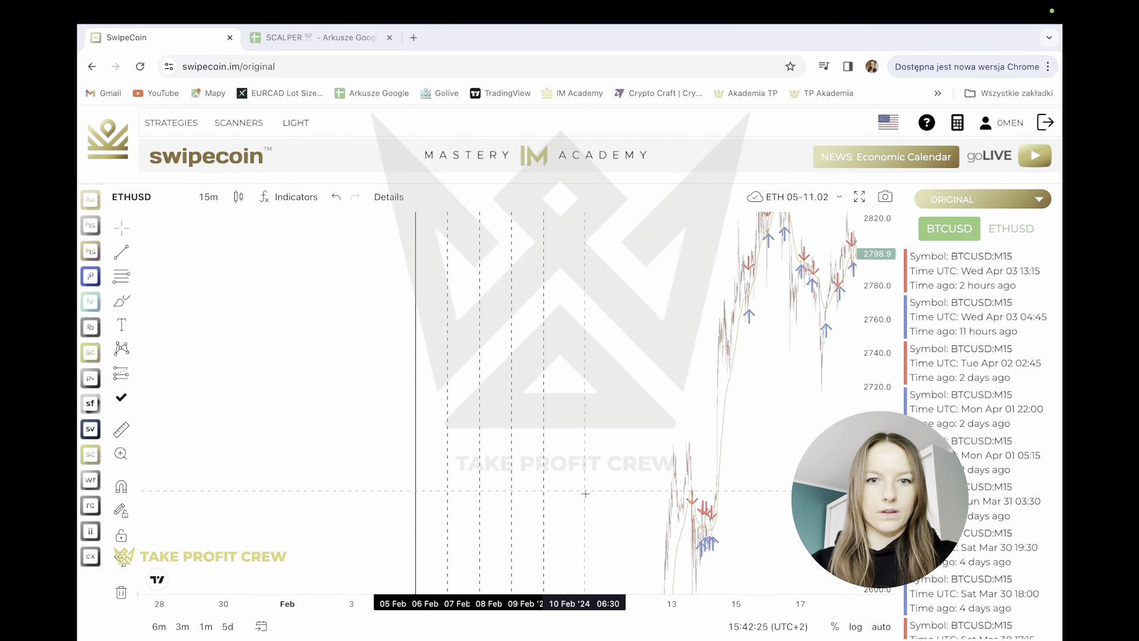
left_click_drag(585, 494, 596, 174)
scroll(879, 341, "left", 4)
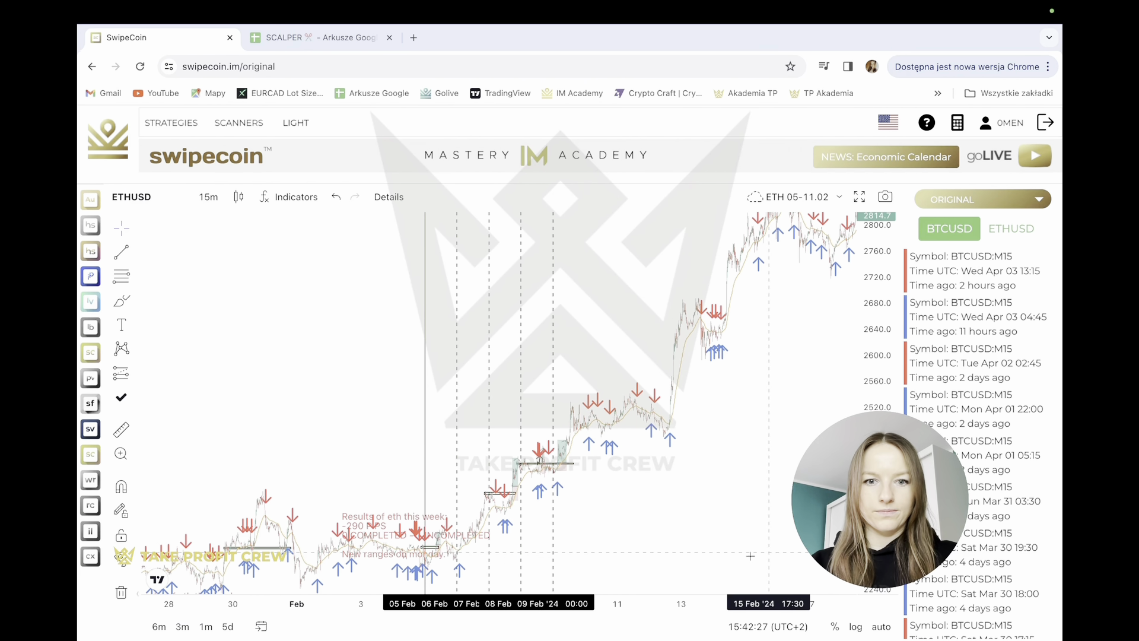
- Bring the 5 February ETHUSD long position into closer view and inspect its target and stop
left_click_drag(619, 611, 303, 556)
scroll(306, 510, "left", 8)
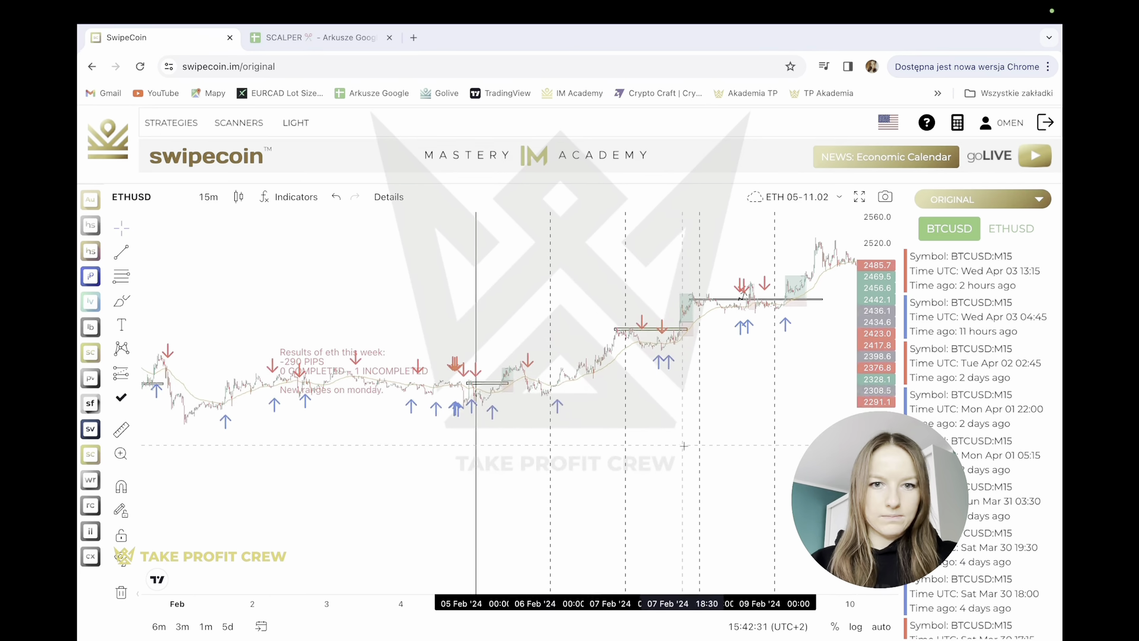
scroll(743, 292, "left", 3)
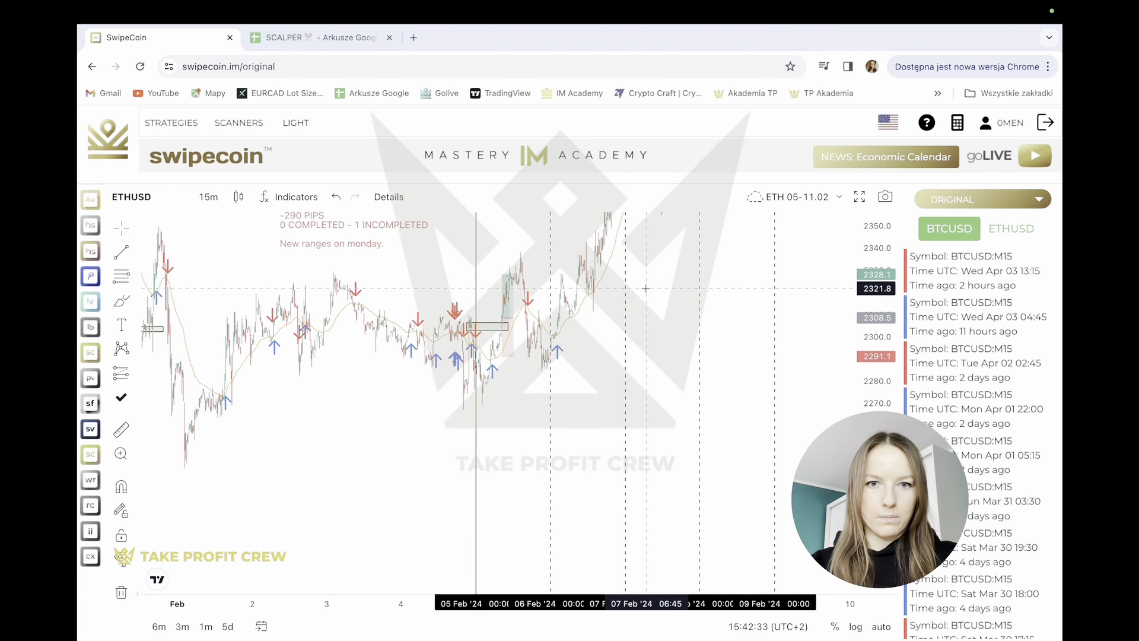
left_click_drag(623, 608, 326, 581)
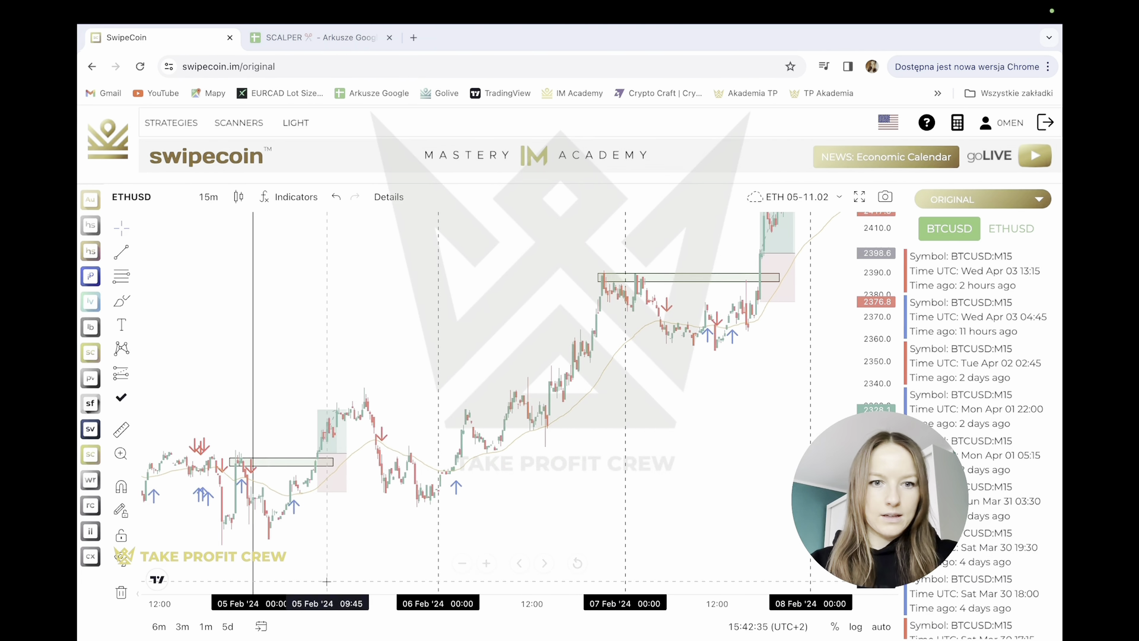
left_click(332, 463)
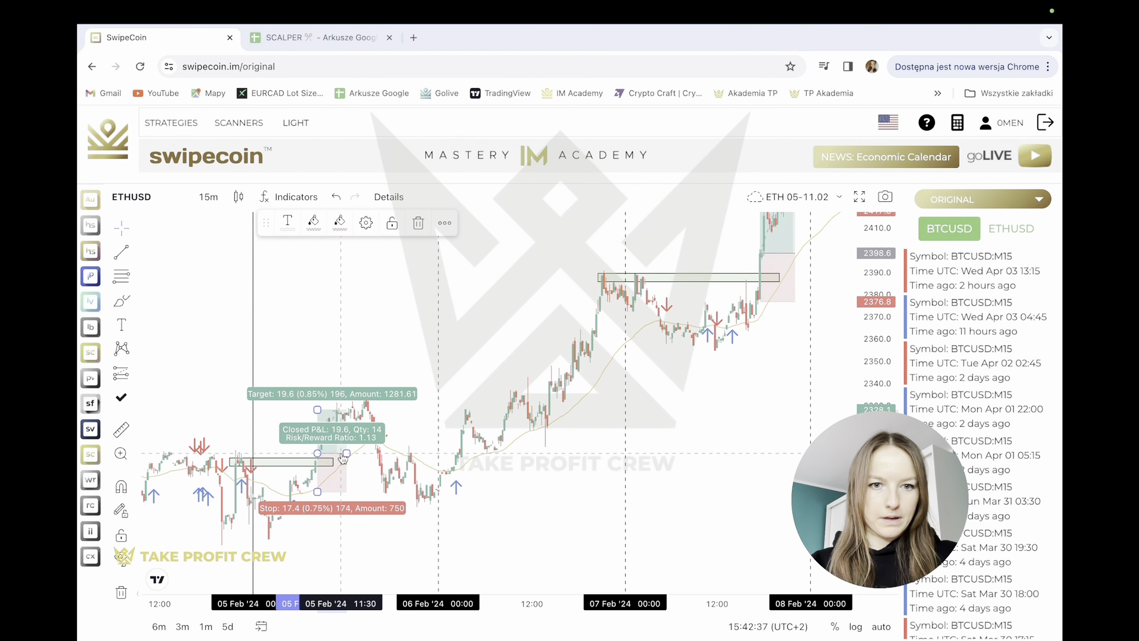
- Examine the 7 February ETHUSD long position above its price zone and the trades that follow it
left_click_drag(474, 491, 377, 479)
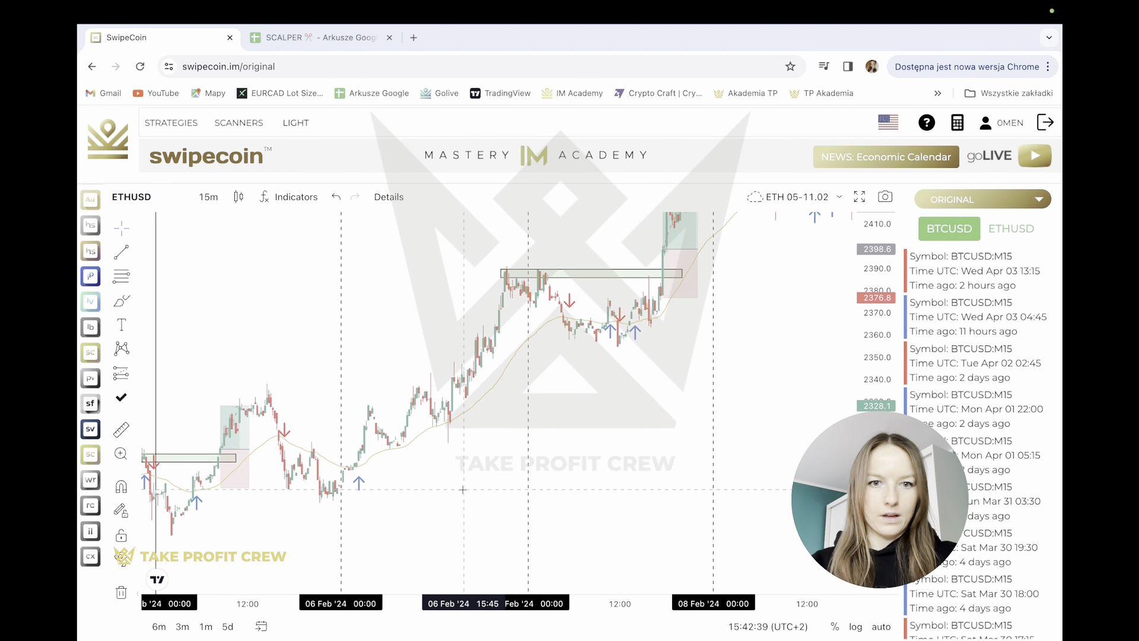
left_click_drag(603, 415, 509, 569)
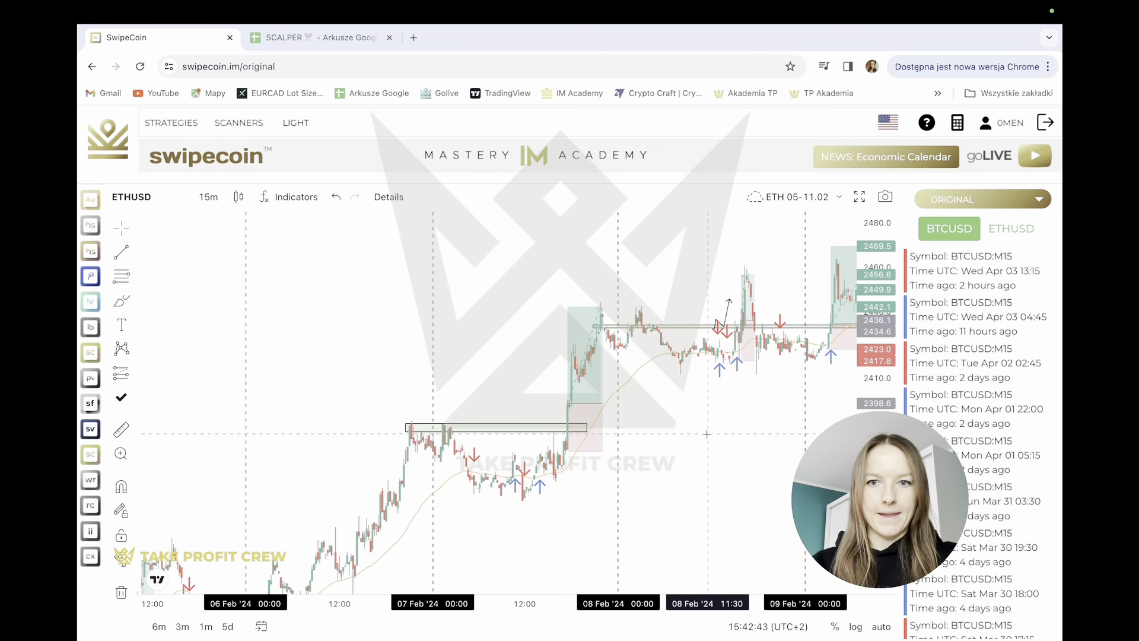
left_click_drag(687, 435, 549, 476)
scroll(451, 578, "up", 4)
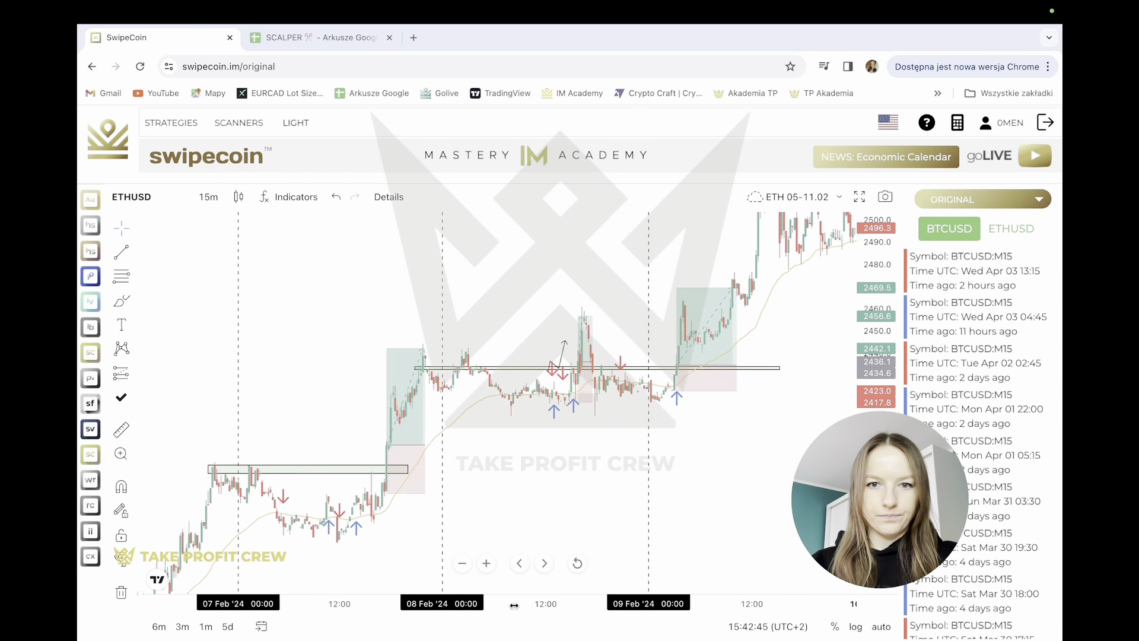
- Enlarge the 8 February ETHUSD long position and its price zone for a closer look
left_click_drag(366, 577, 418, 583)
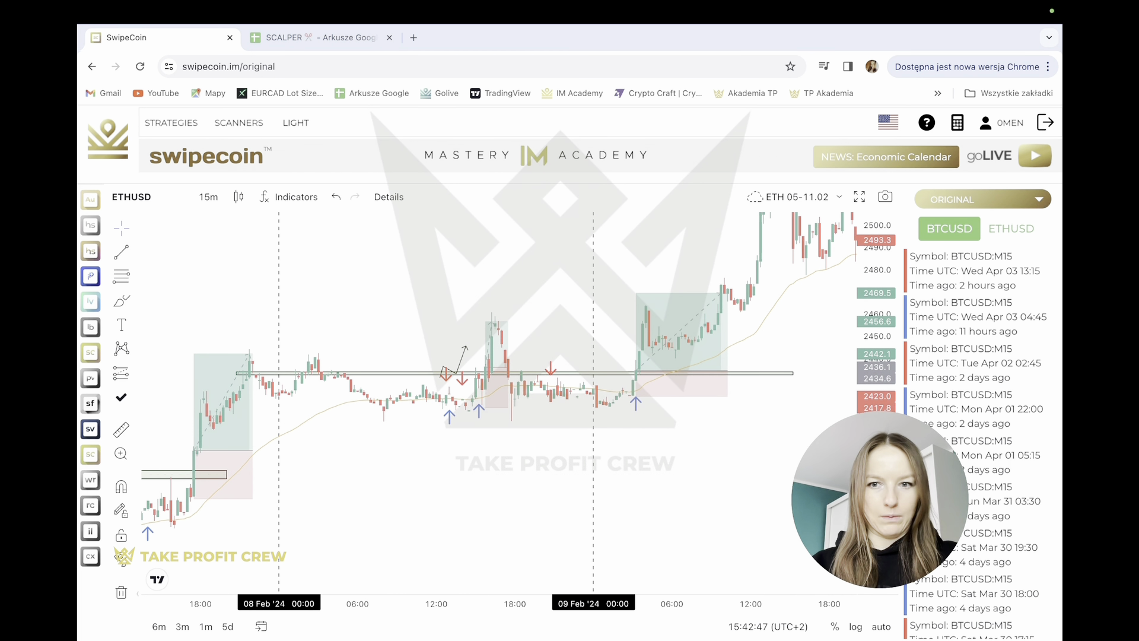
left_click_drag(860, 493, 861, 352)
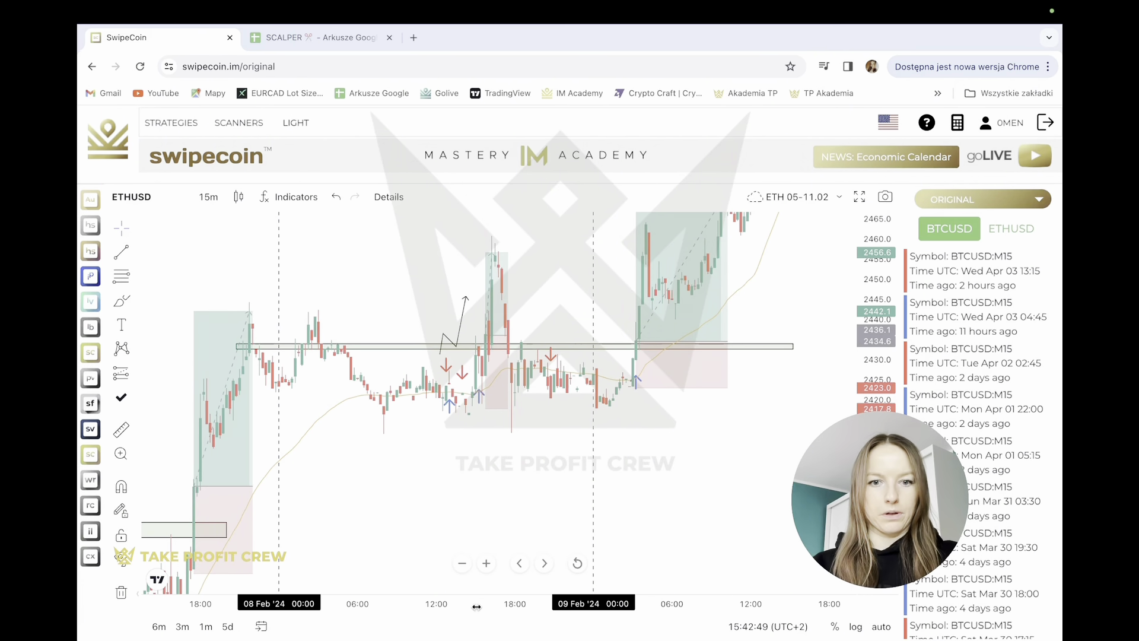
left_click_drag(475, 606, 353, 605)
left_click_drag(386, 528, 448, 537)
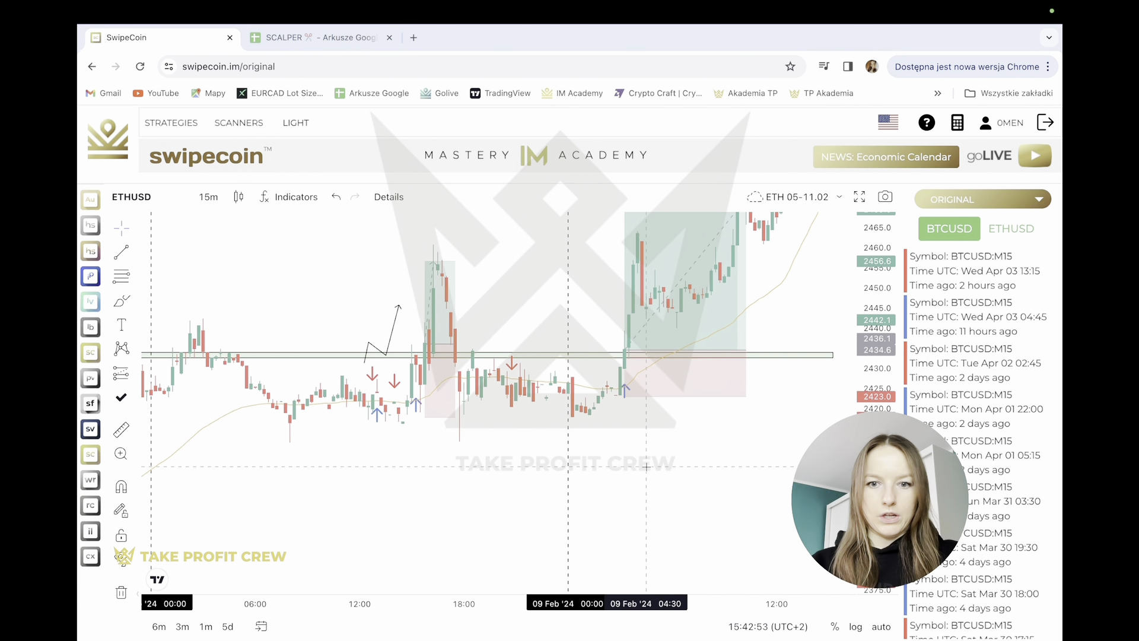
- Examine the 9 February ETHUSD long position and display its target, stop and risk/reward details
left_click_drag(646, 467, 486, 553)
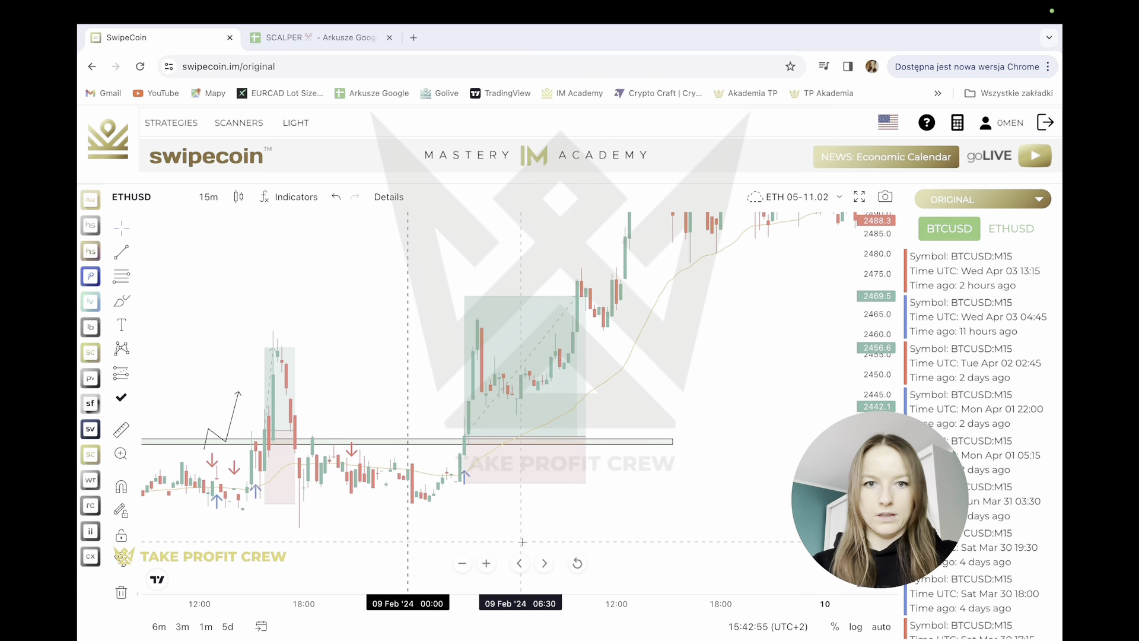
left_click(490, 417)
left_click_drag(737, 338, 635, 396)
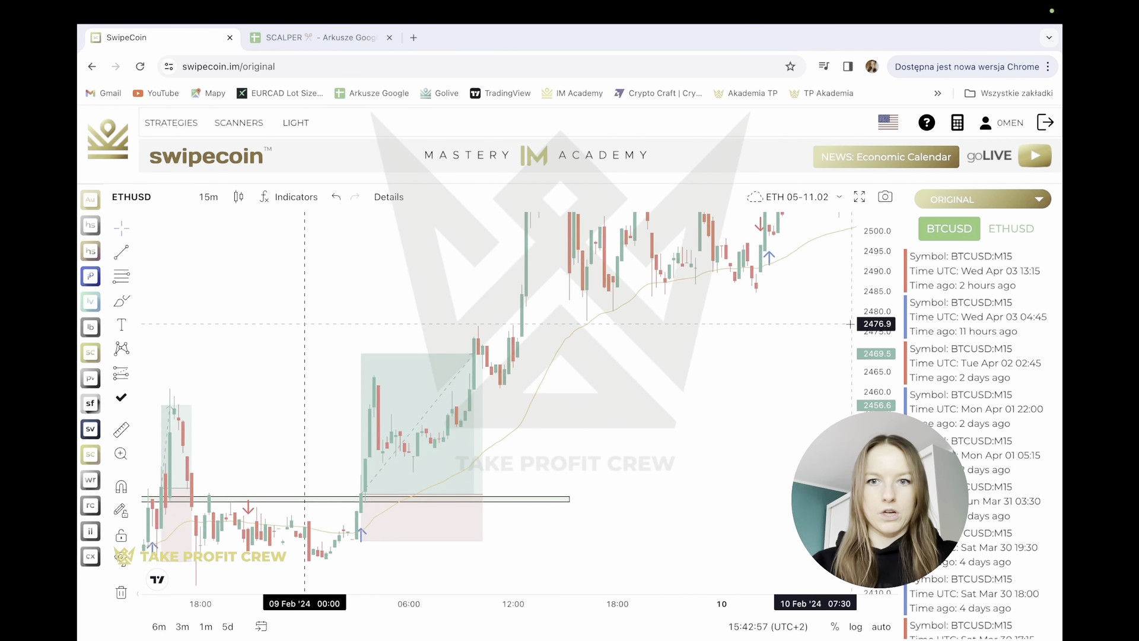
left_click_drag(862, 314, 863, 349)
left_click(385, 451)
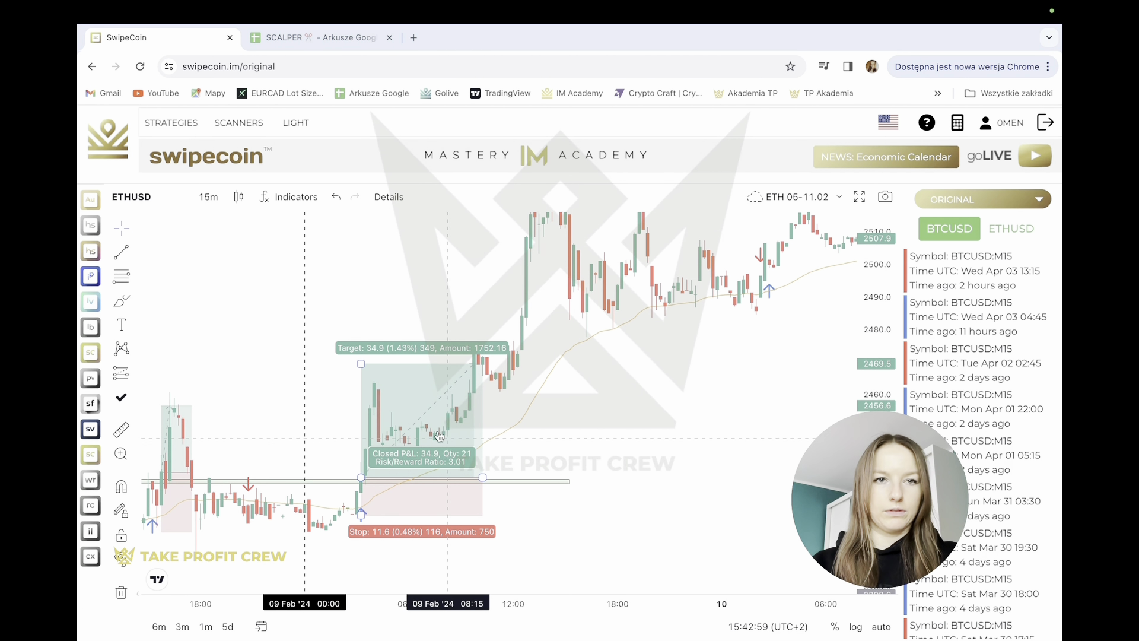
- Compare the week's trades with the Scalper ETH results in the spreadsheet and select the 14.02.2024 entry
left_click(301, 38)
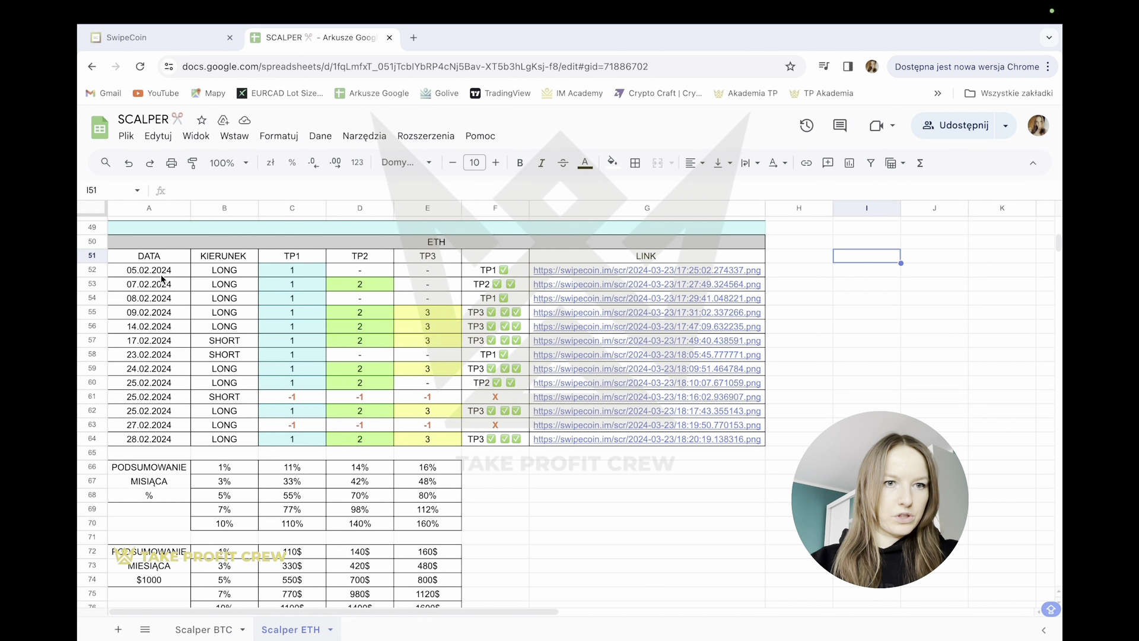
left_click(159, 324)
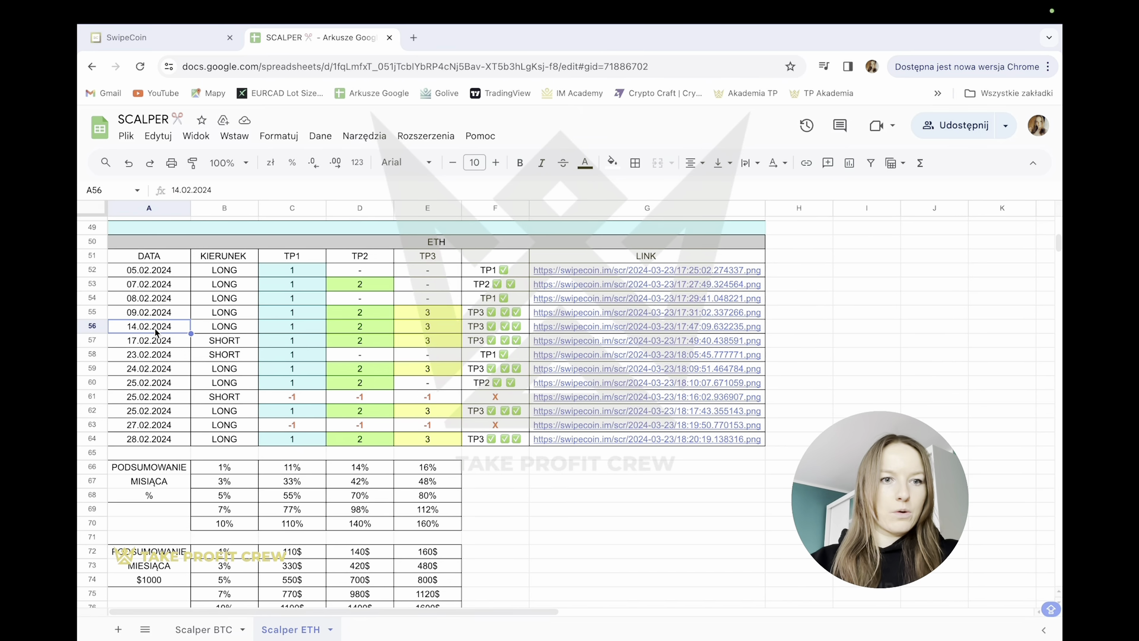
- Go back to the SwipeCoin chart and load the saved layout ETH 12-18.02
left_click(148, 39)
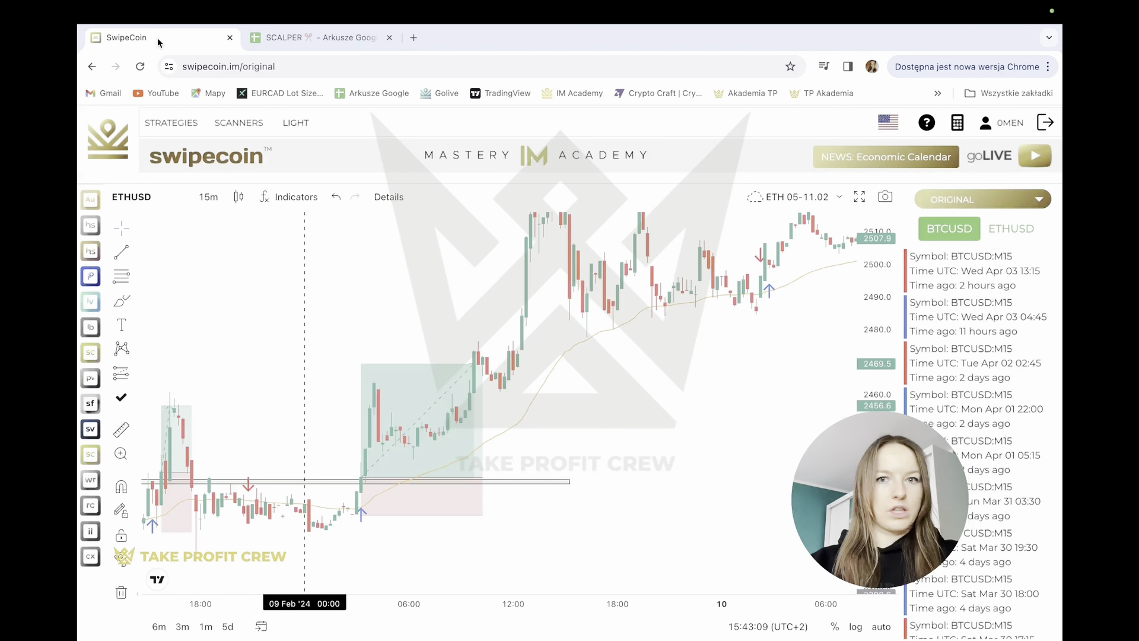
left_click(842, 198)
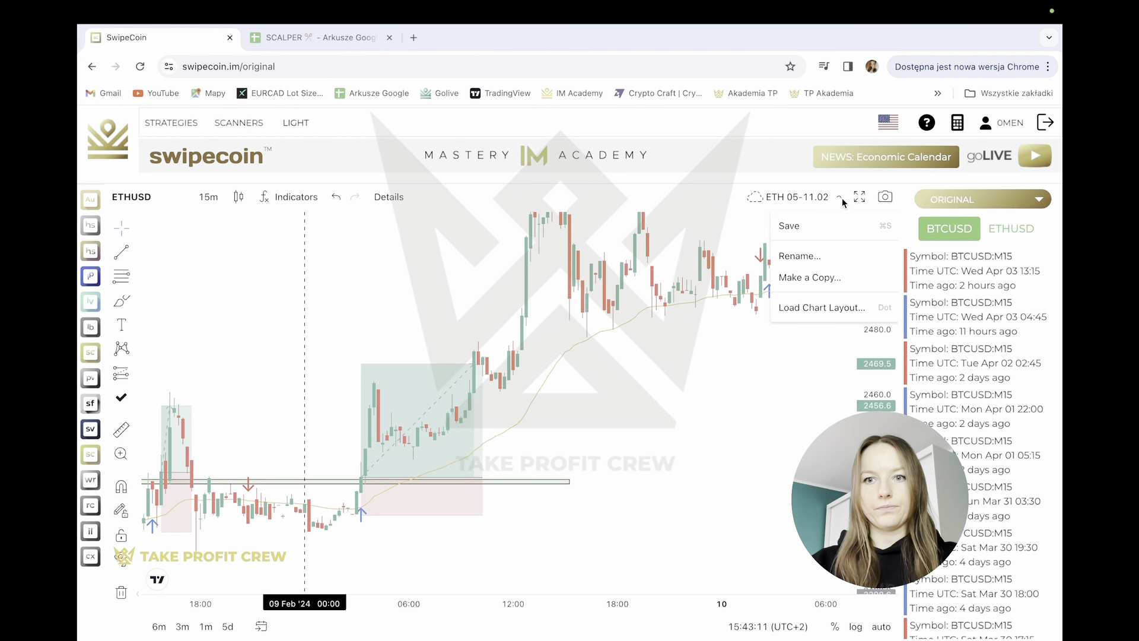
left_click(807, 305)
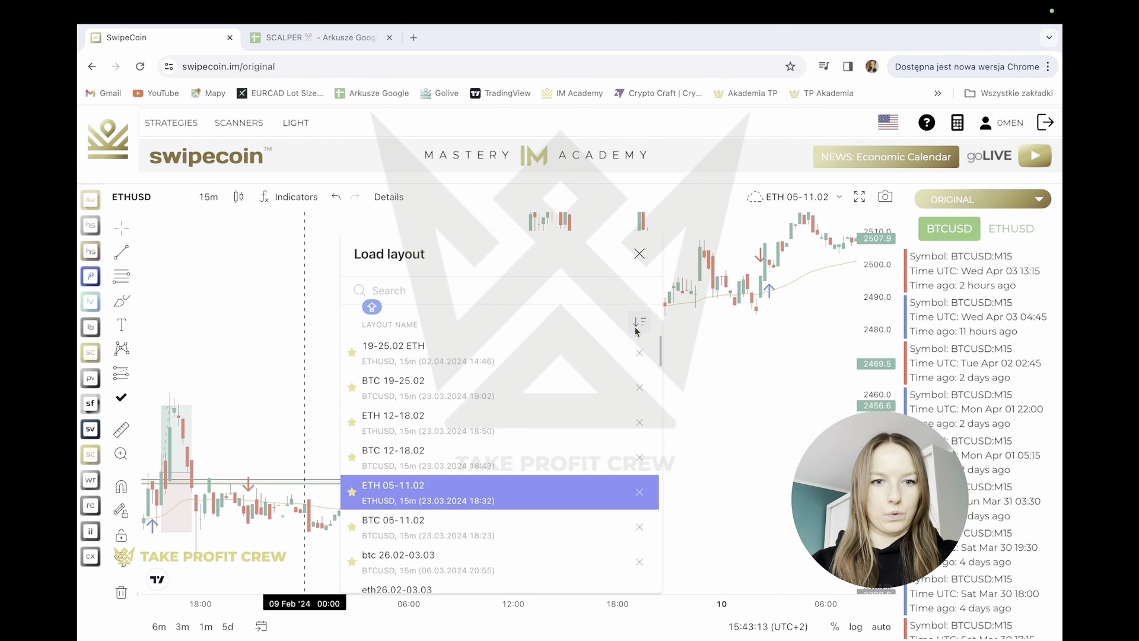
left_click(436, 428)
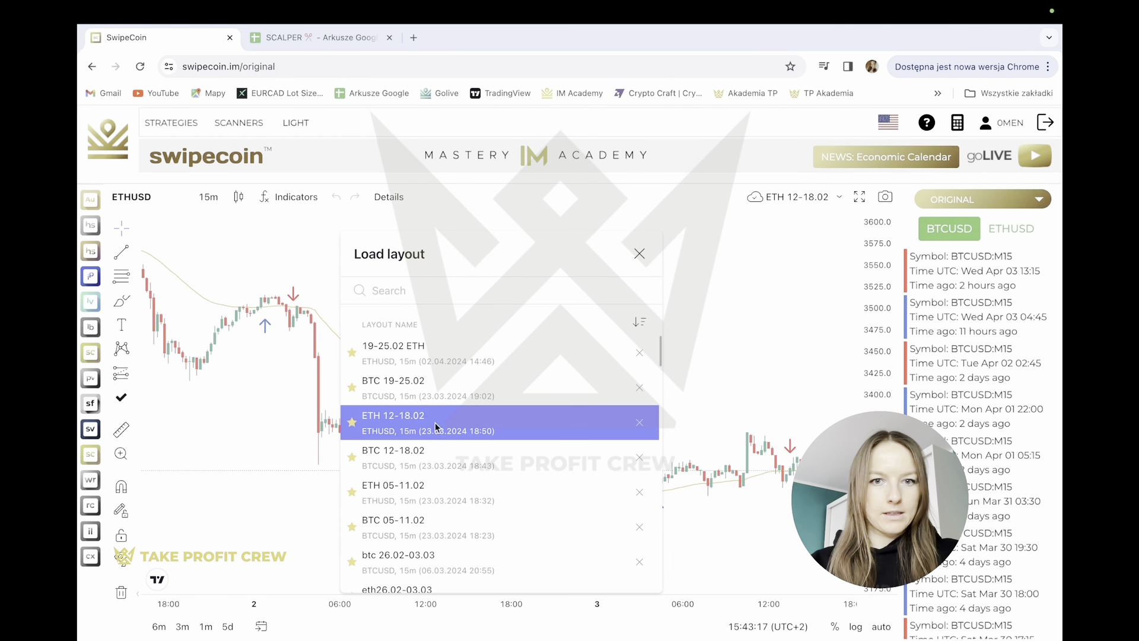
- Close the layout list and bring the 12–18 February 2024 part of the ETHUSD chart into view
left_click(642, 254)
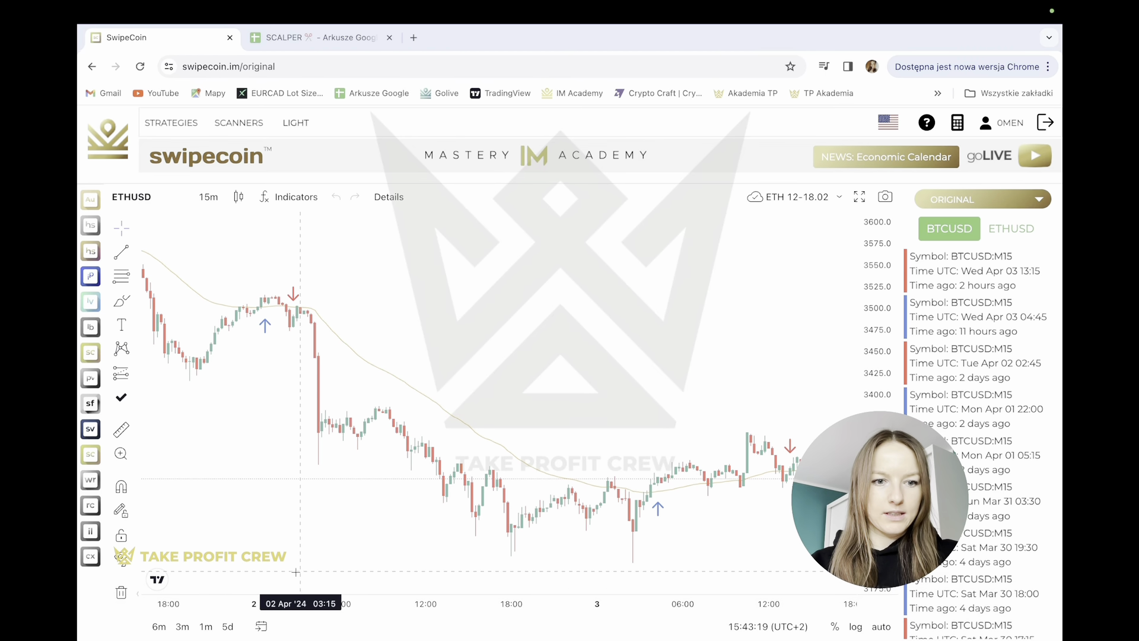
left_click_drag(258, 601, 742, 584)
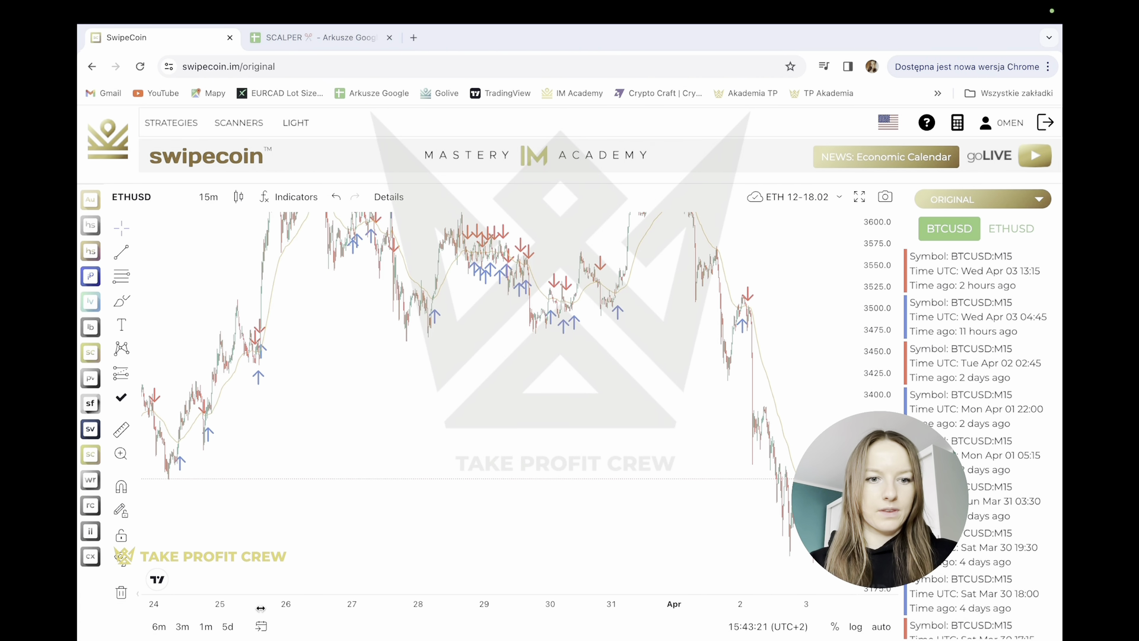
left_click_drag(260, 607, 566, 591)
left_click_drag(442, 435, 722, 236)
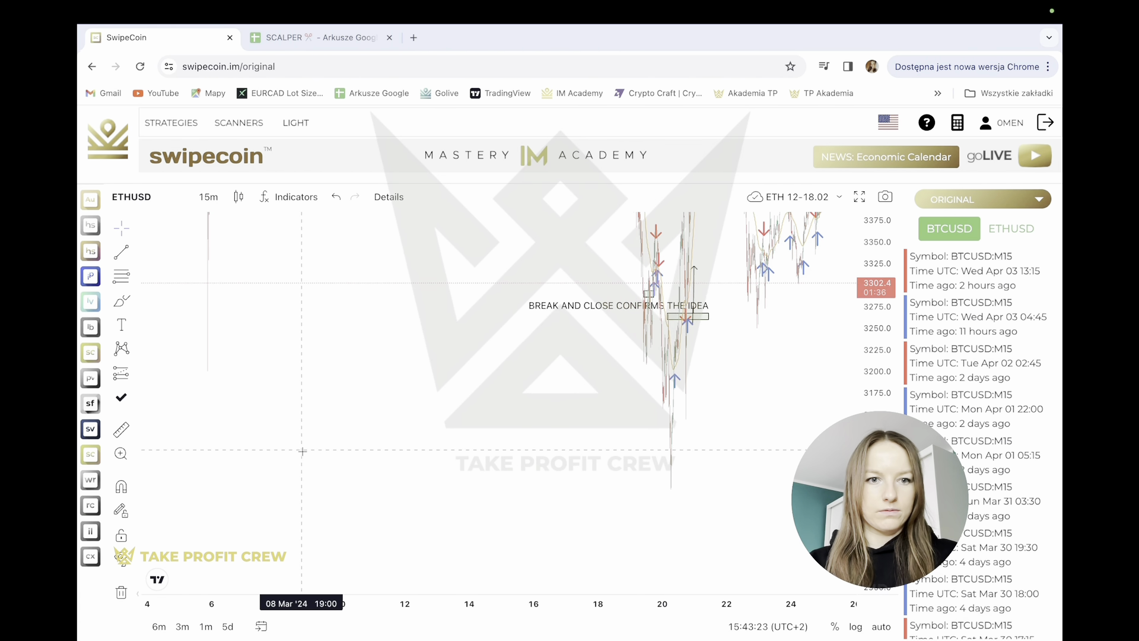
left_click_drag(345, 433, 702, 307)
left_click_drag(371, 499, 766, 348)
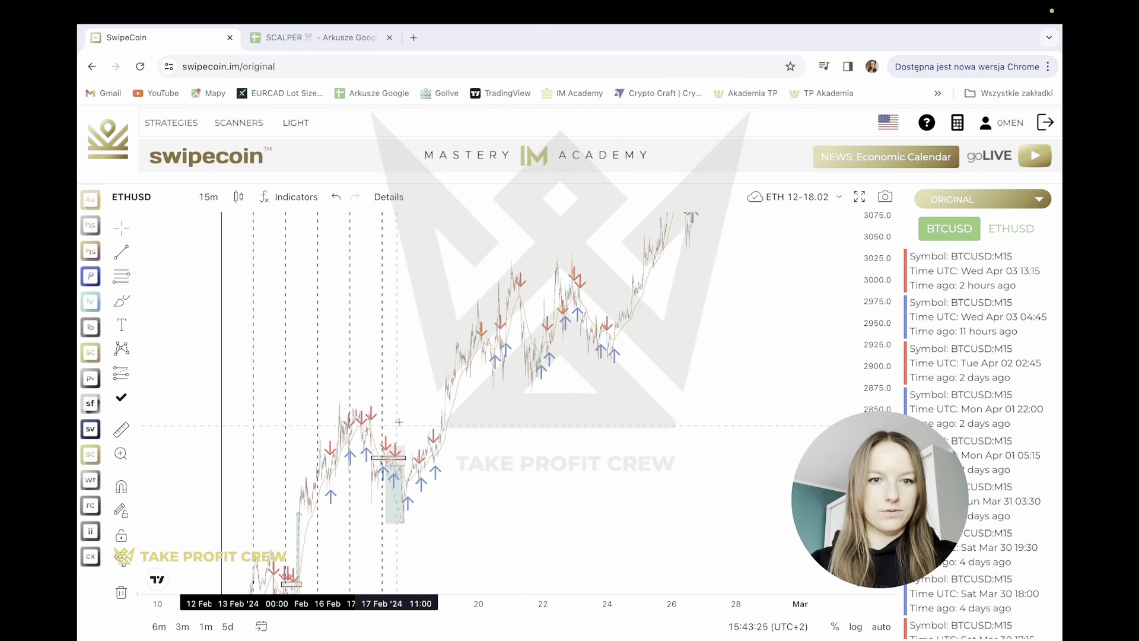
left_click_drag(416, 387, 633, 259)
left_click_drag(550, 503, 646, 344)
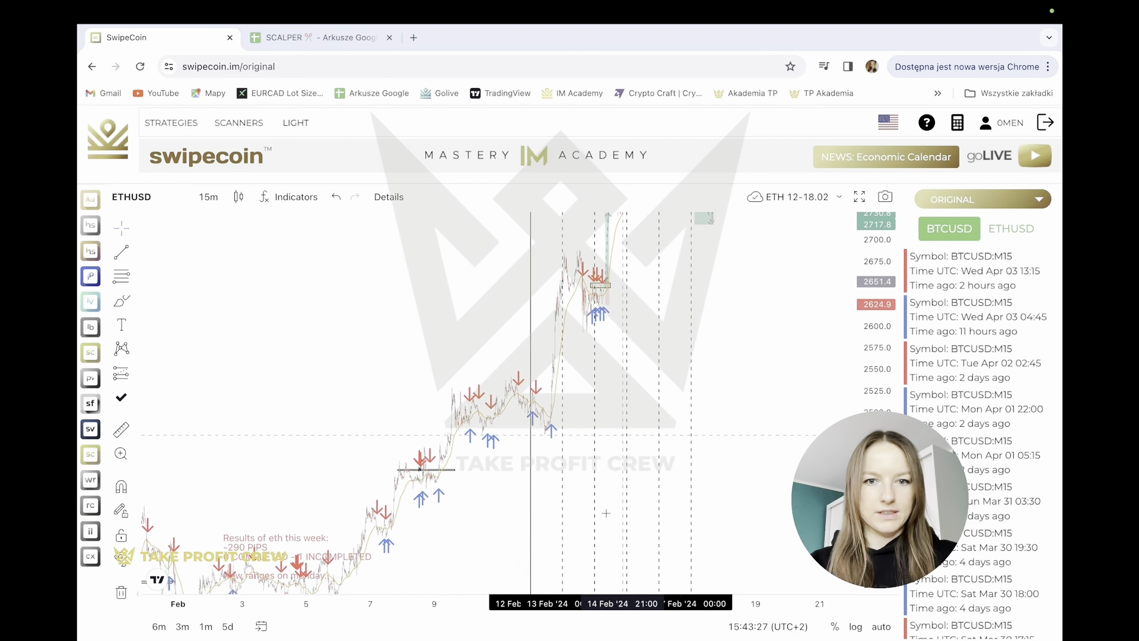
left_click_drag(585, 604, 208, 604)
left_click_drag(279, 365, 678, 498)
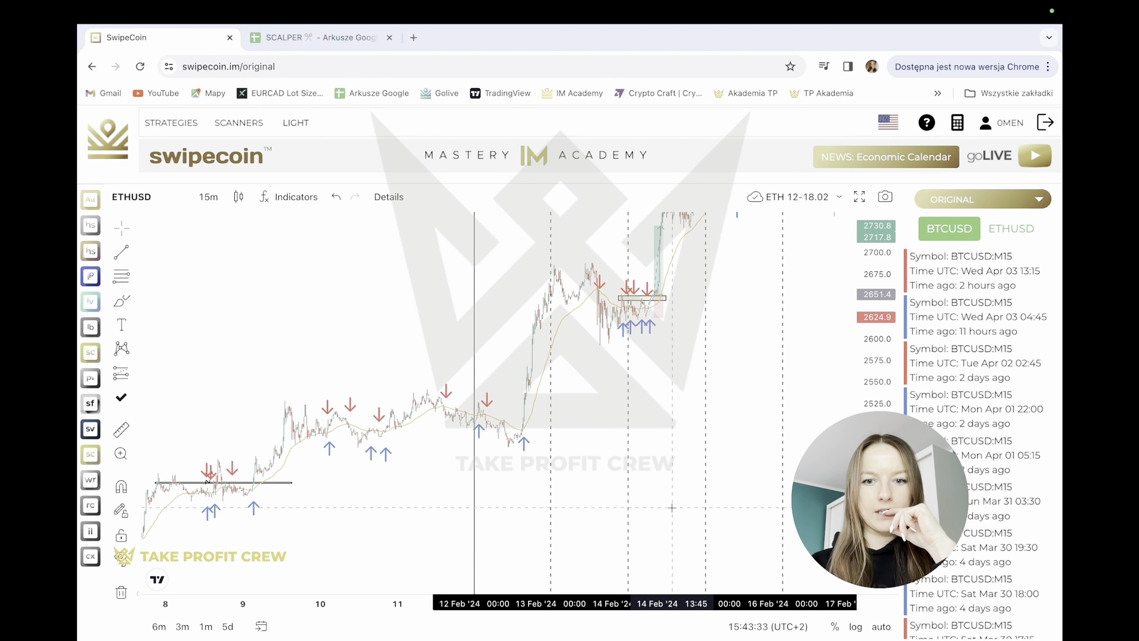
- Enlarge the 14 February ETHUSD long position and display its target, stop and risk/reward details
left_click_drag(647, 606, 473, 605)
left_click_drag(496, 425, 602, 490)
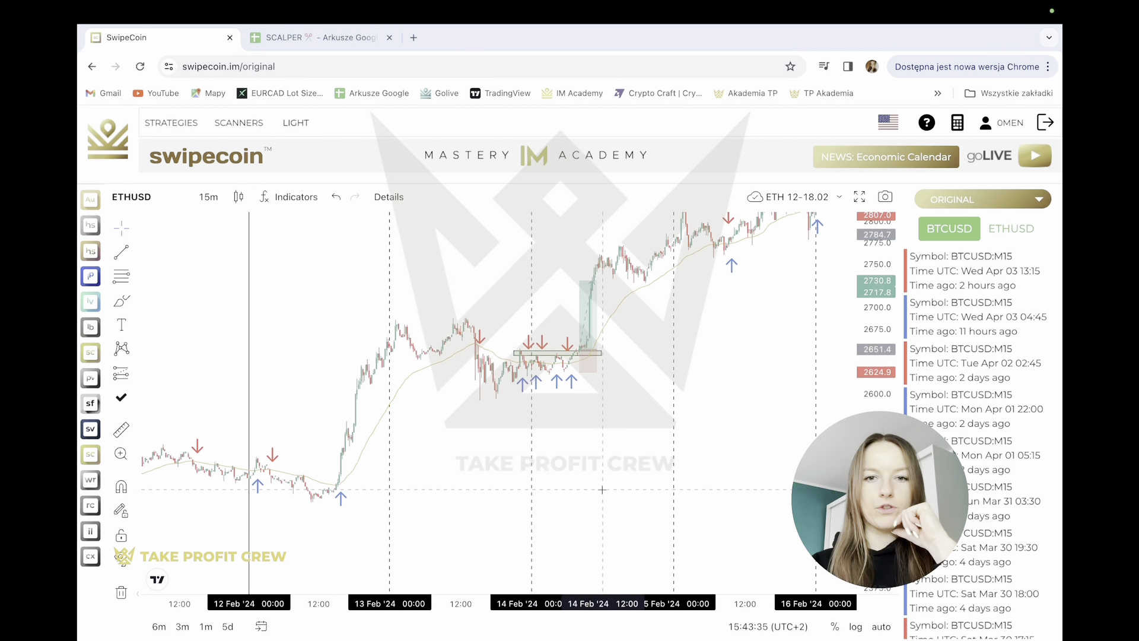
left_click_drag(581, 605, 459, 608)
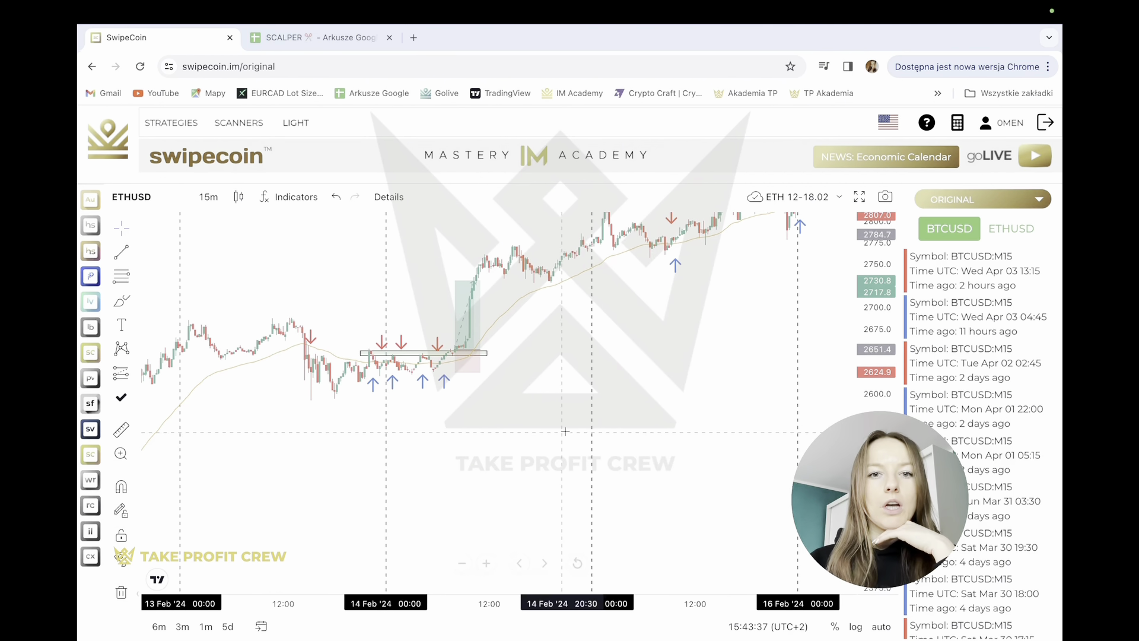
left_click_drag(540, 383, 602, 461)
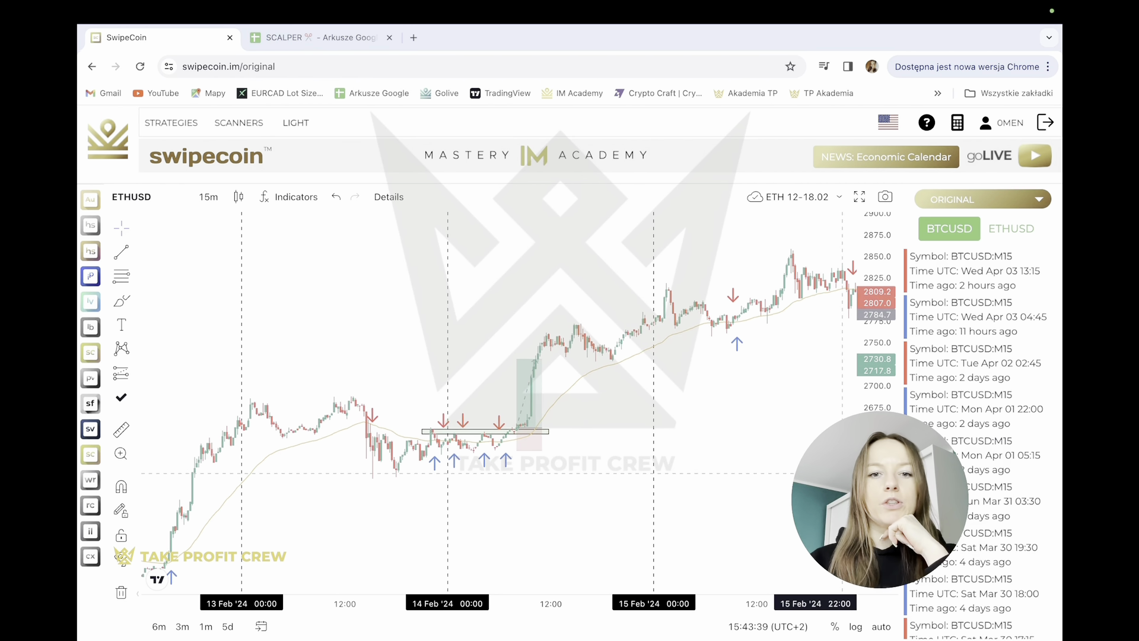
left_click_drag(877, 498, 870, 329)
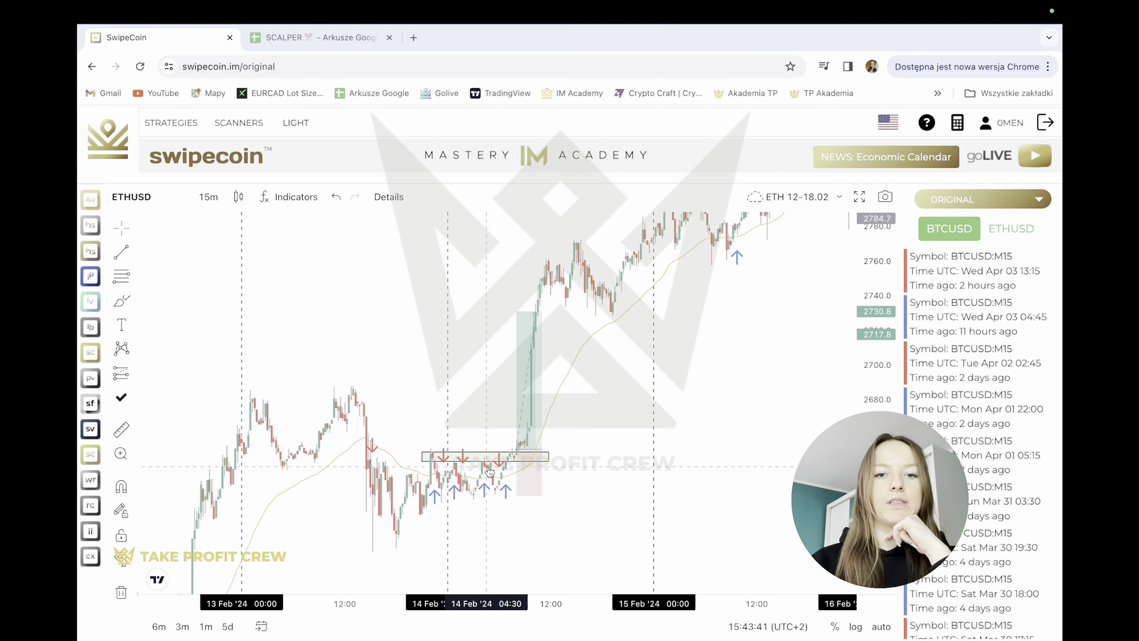
mouse_move(540, 574)
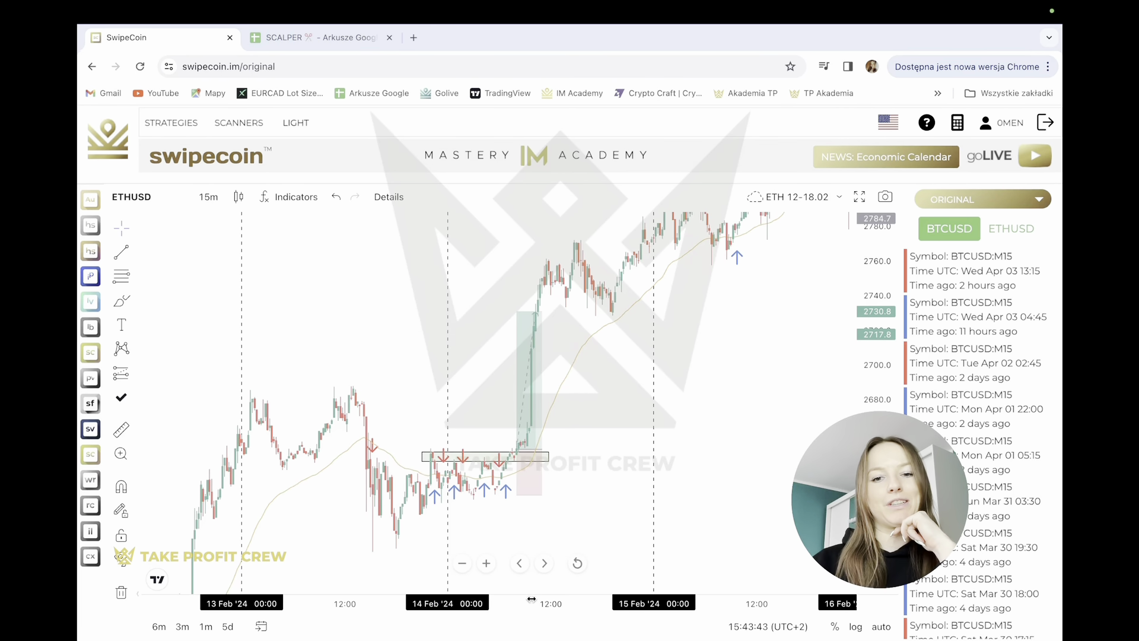
left_click_drag(531, 599, 611, 601)
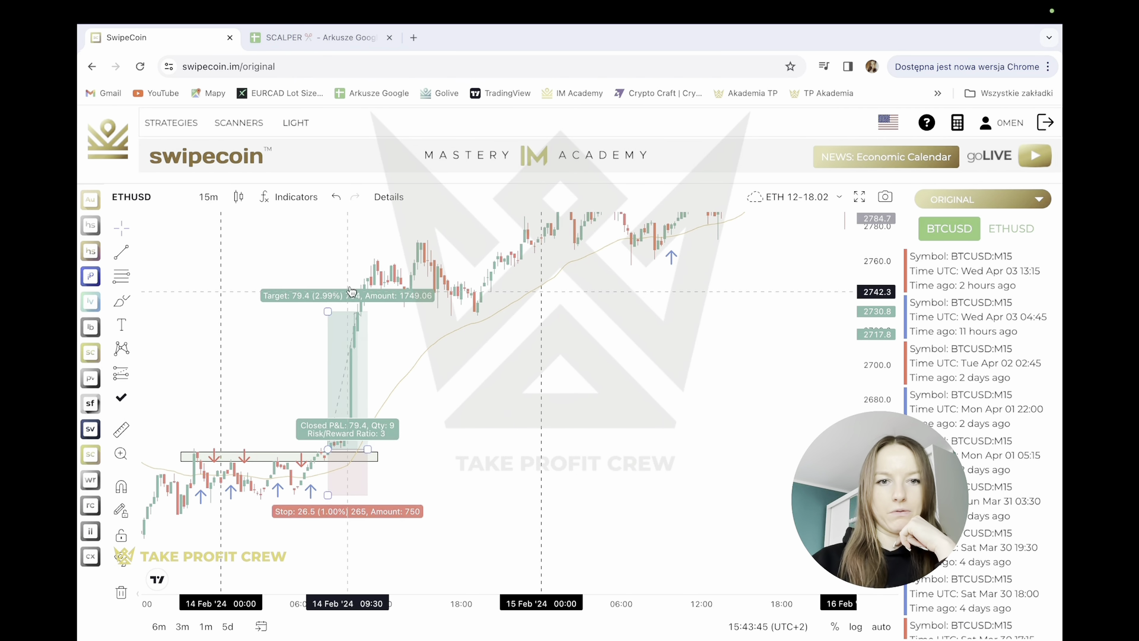
- Examine the 17 February ETHUSD short position with its price zone and display its target, stop and risk/reward details
left_click_drag(712, 330, 558, 480)
left_click_drag(683, 394, 549, 438)
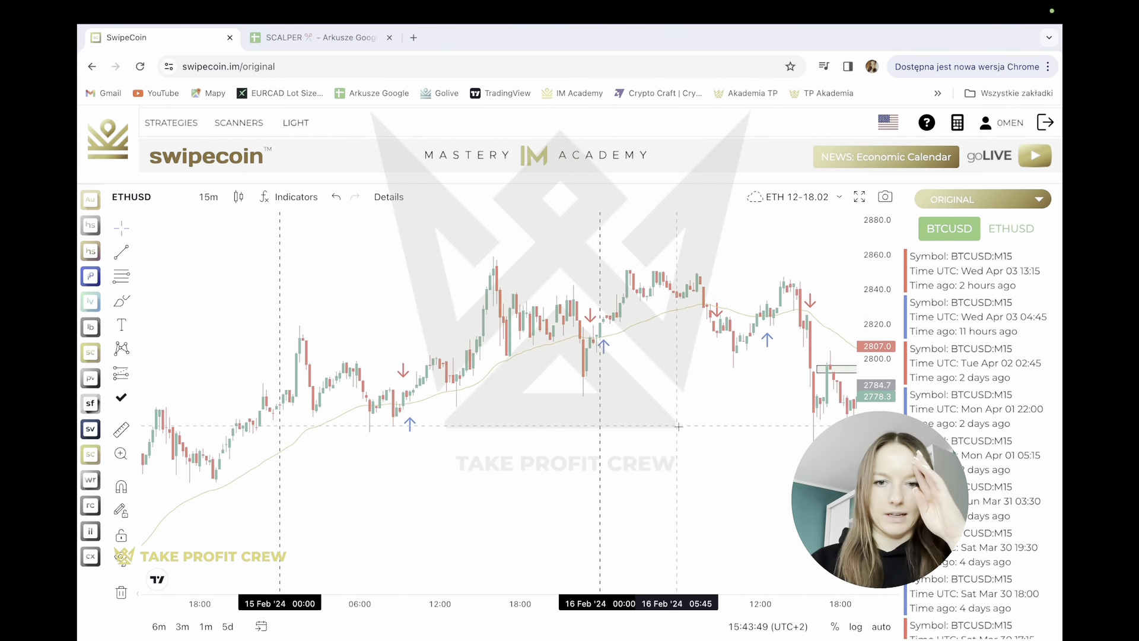
mouse_move(678, 427)
left_mouse_down()
mouse_move(595, 427)
mouse_move(441, 397)
mouse_move(459, 393)
left_mouse_up()
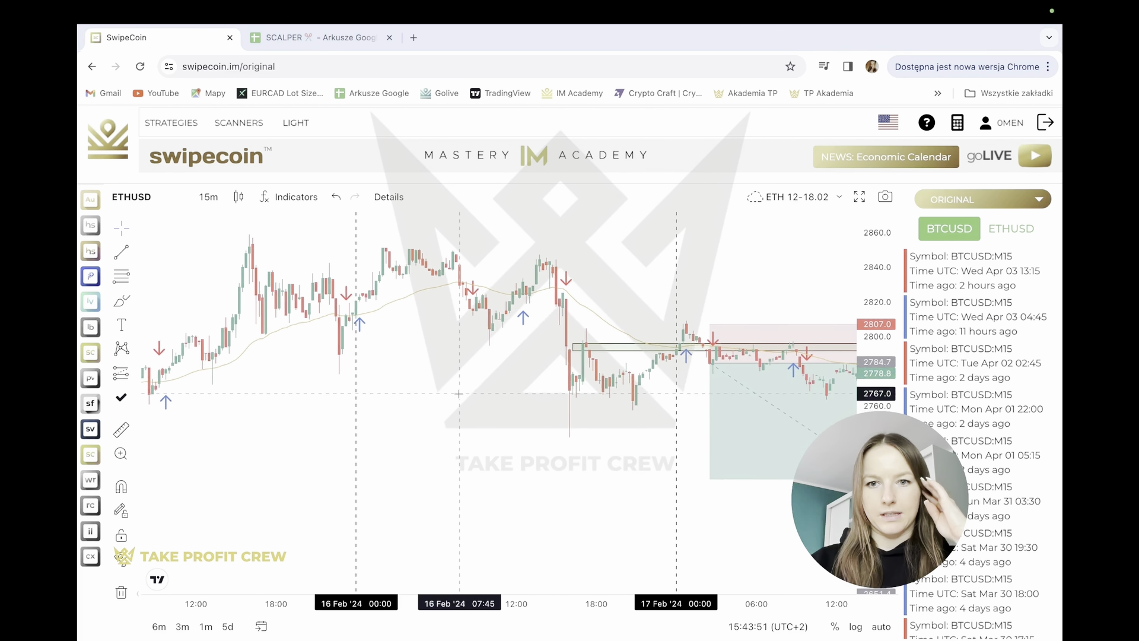
left_click_drag(584, 396, 372, 404)
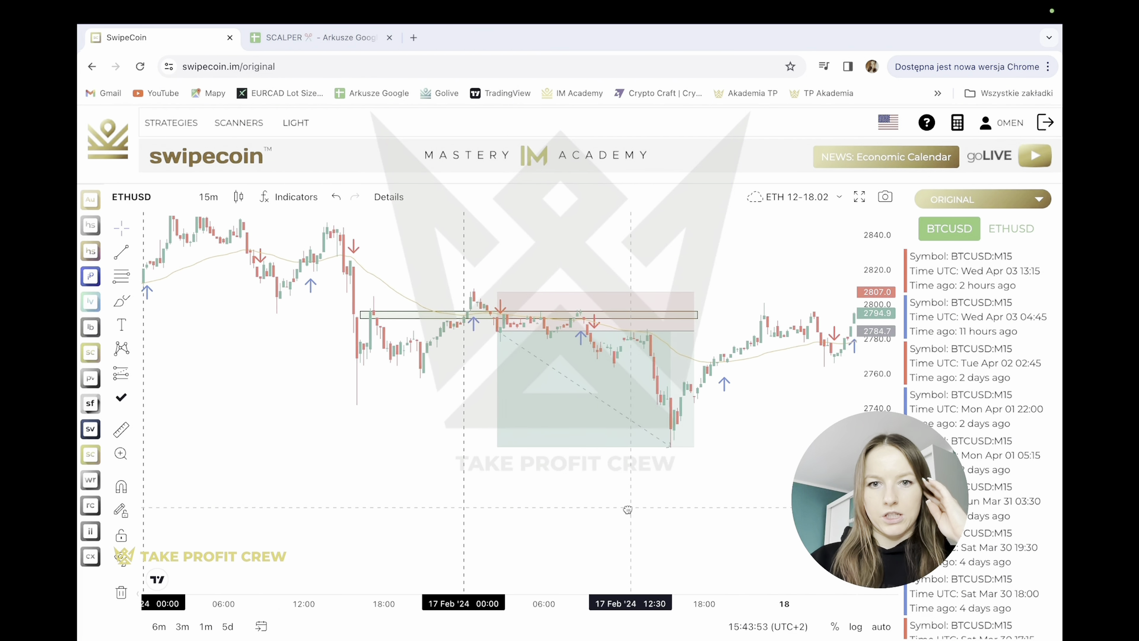
left_click_drag(627, 509, 581, 533)
left_click_drag(877, 516, 877, 418)
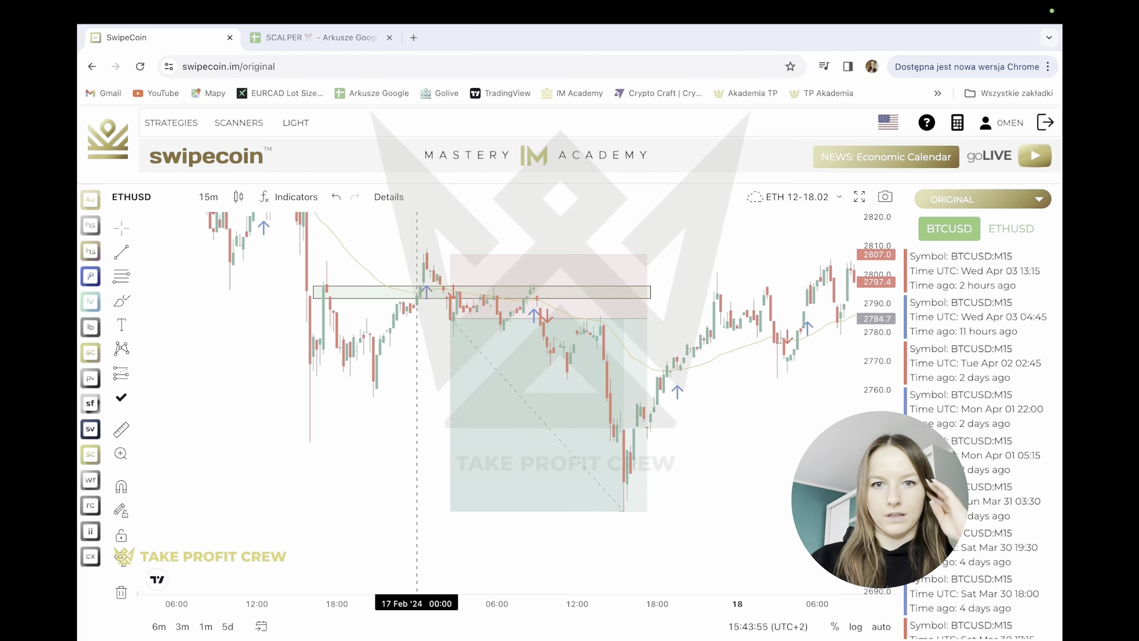
left_click_drag(731, 460, 735, 499)
left_click(563, 467)
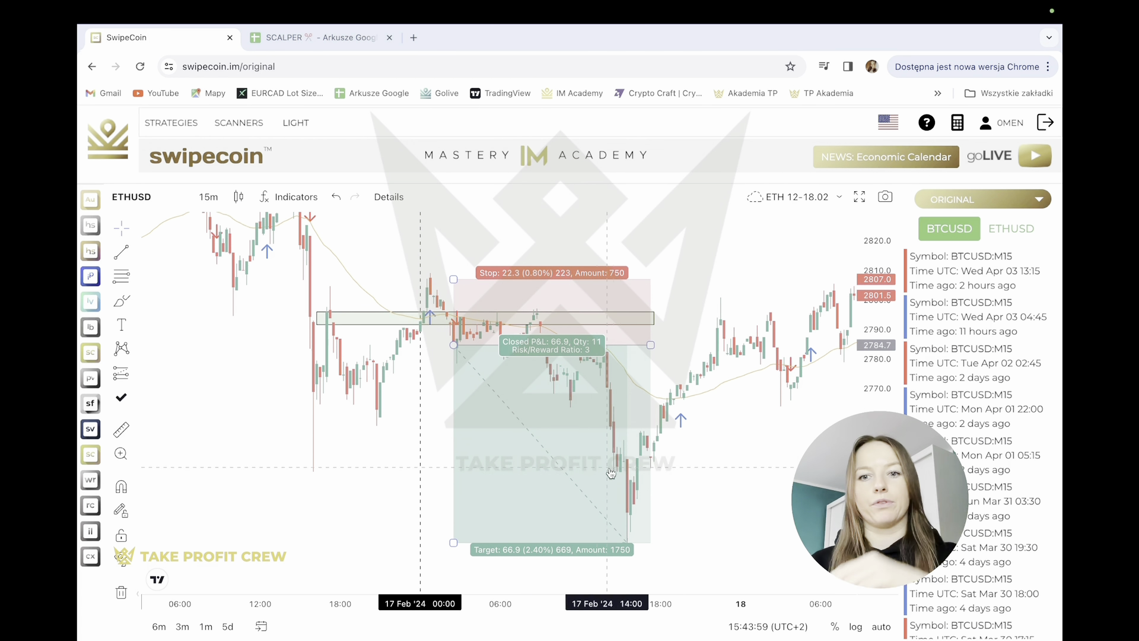
- Check the chart through 18 February, switch to the Scalper ETH results in the spreadsheet and select the 23.02.2024 entry
left_click_drag(727, 485, 469, 496)
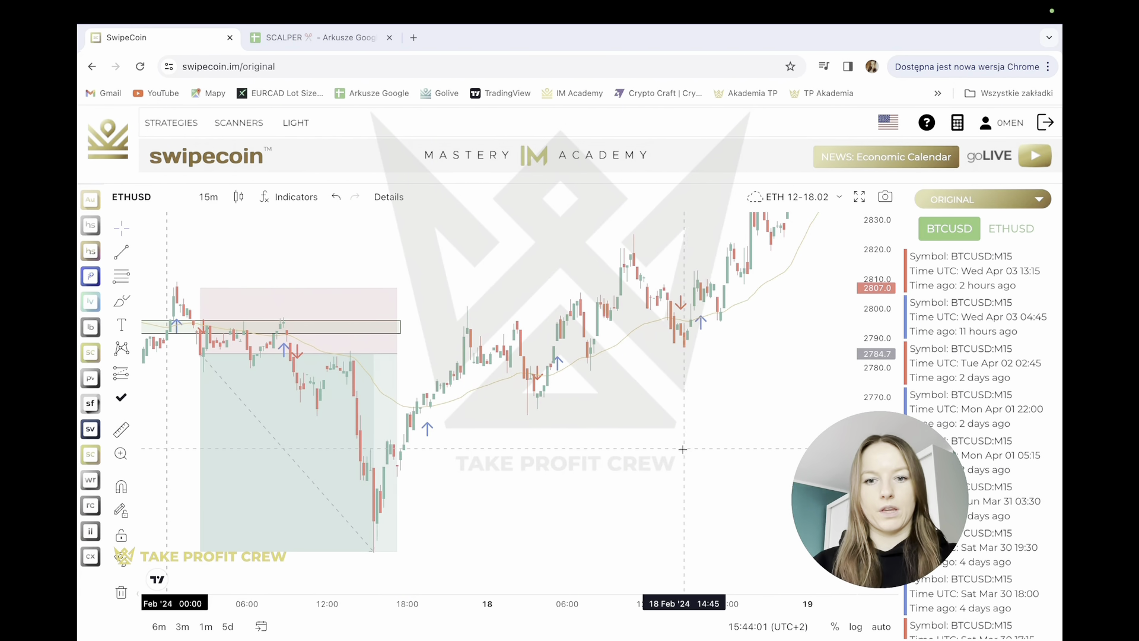
left_click_drag(686, 450, 573, 478)
left_click(299, 37)
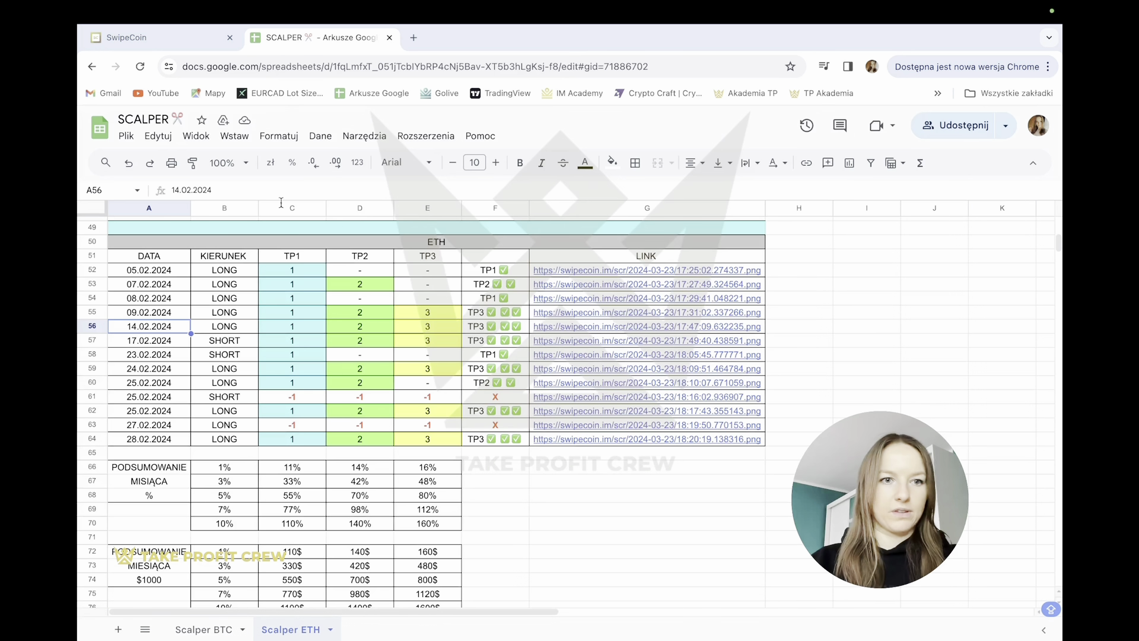
left_click(163, 344)
left_click(162, 360)
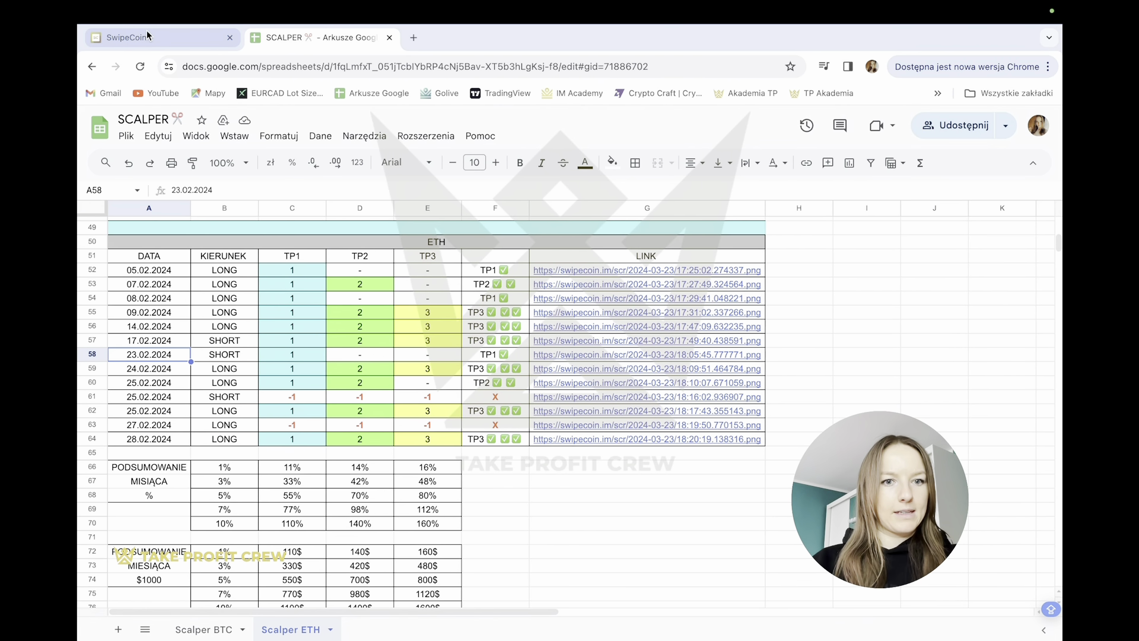
- Return to the SwipeCoin chart, load the saved layout 19-25.02 ETH and close the layout list
left_click(147, 37)
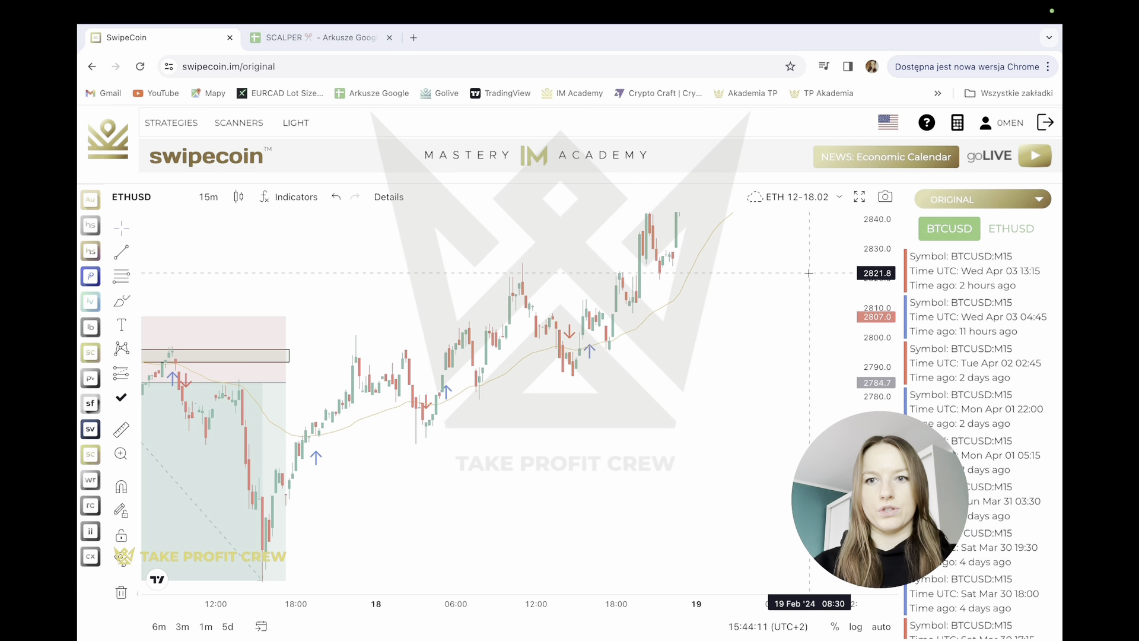
left_click(840, 197)
left_click(797, 308)
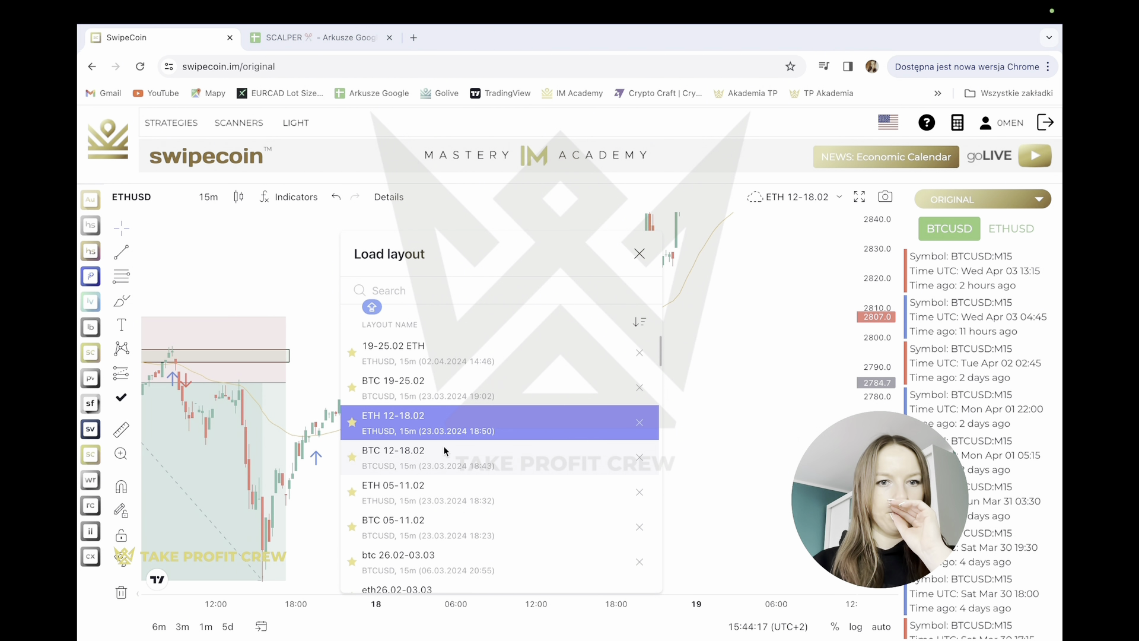
left_click(431, 360)
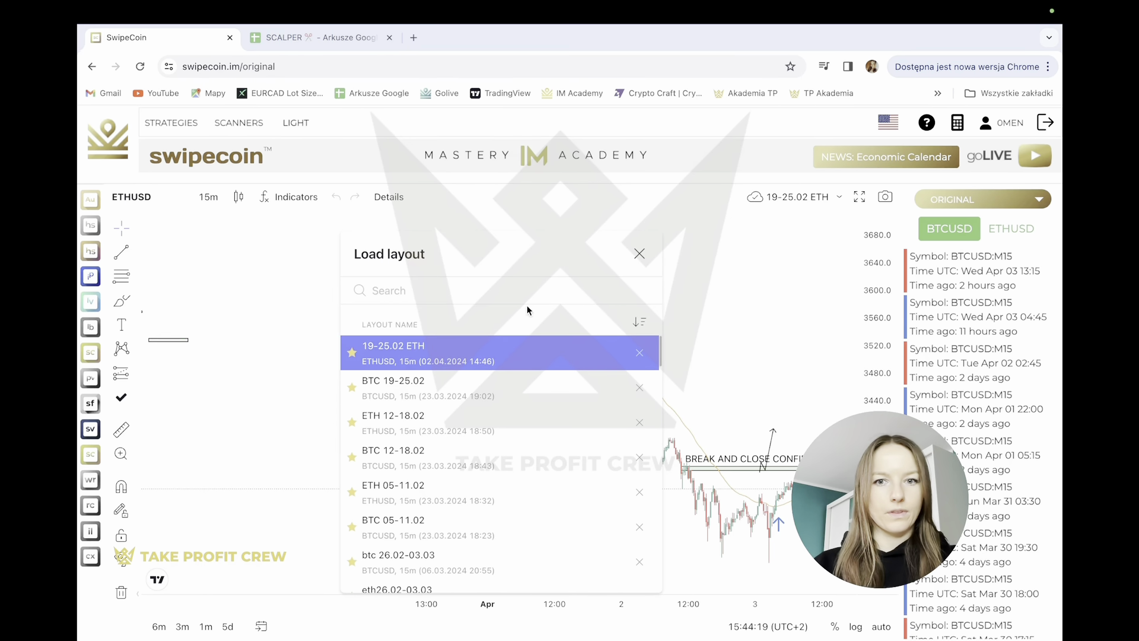
left_click(638, 256)
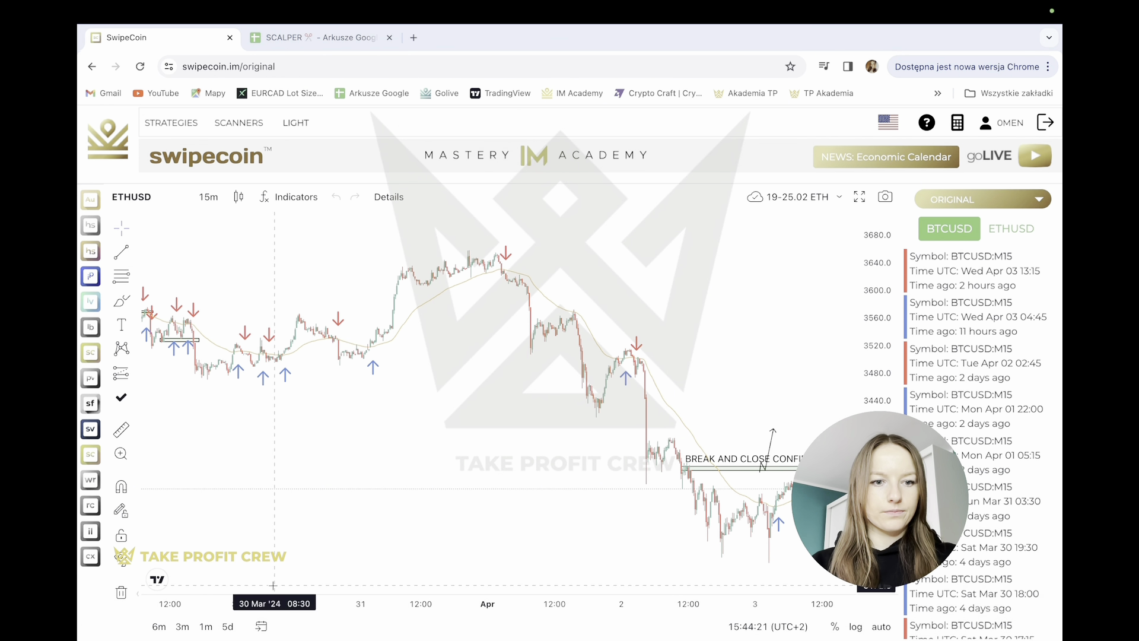
- Bring the 19–25 February 2024 trades on the ETHUSD chart into view
left_click_drag(251, 599, 792, 599)
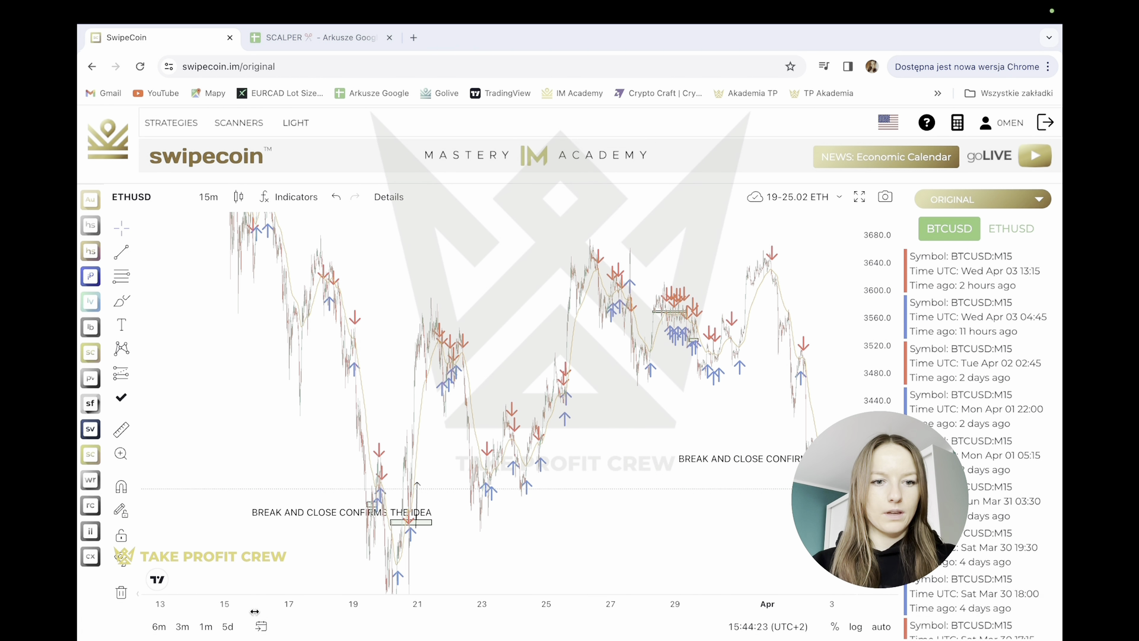
left_click_drag(218, 438, 699, 319)
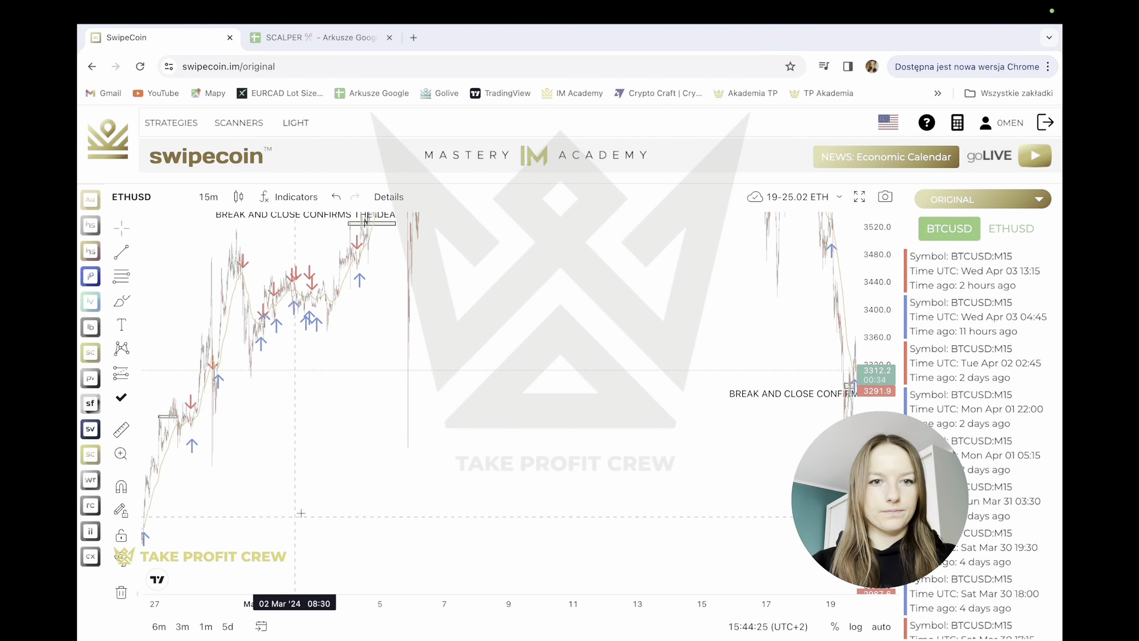
left_click_drag(301, 511, 775, 398)
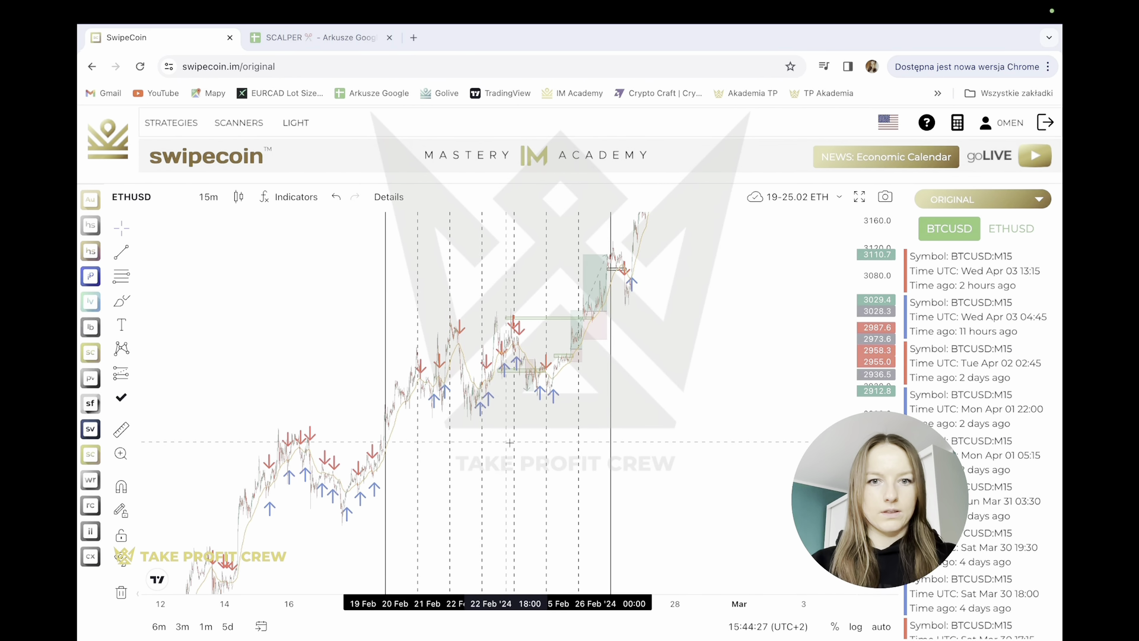
left_click_drag(510, 443, 662, 486)
left_click_drag(672, 605, 459, 582)
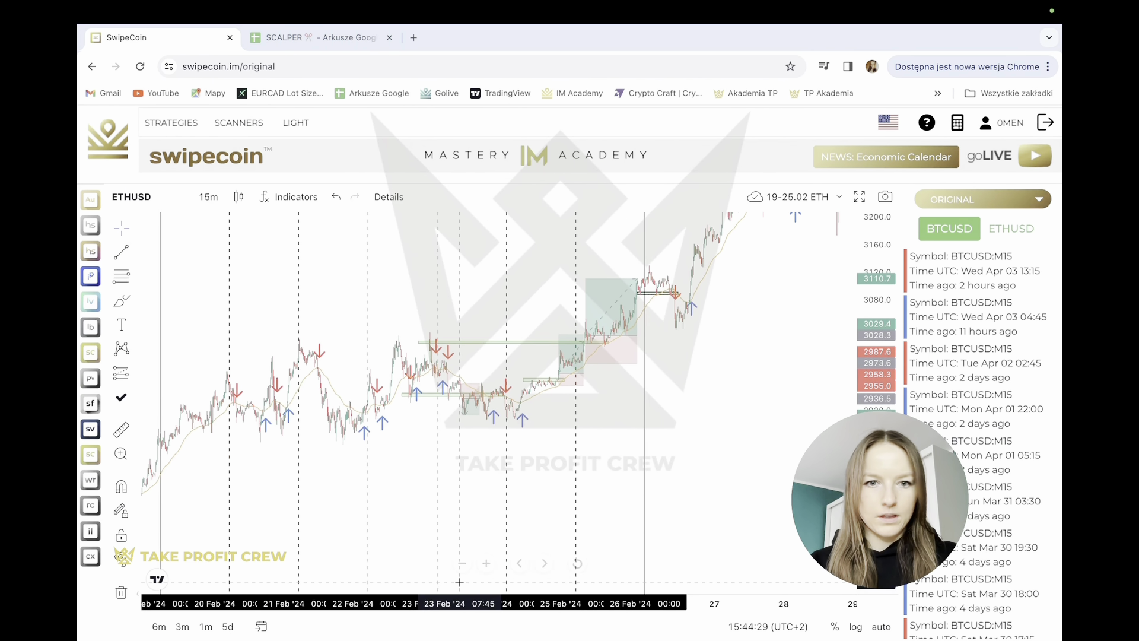
scroll(420, 483, "left", 5)
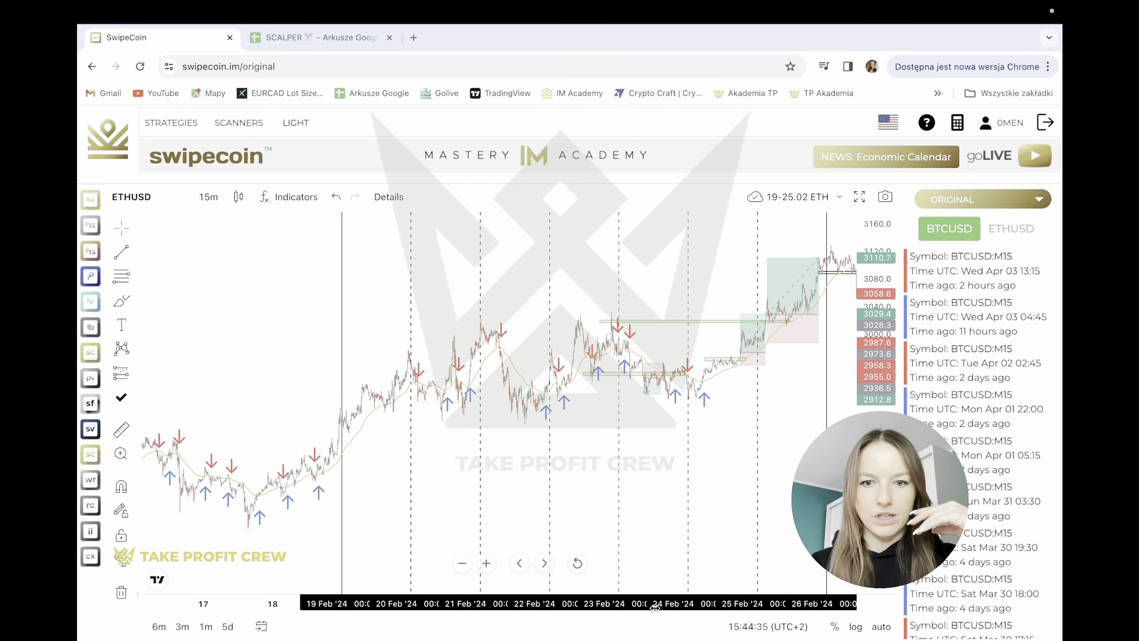
- Enlarge the 23 February ETHUSD short position and its price zones for a closer look
left_click_drag(655, 607, 488, 604)
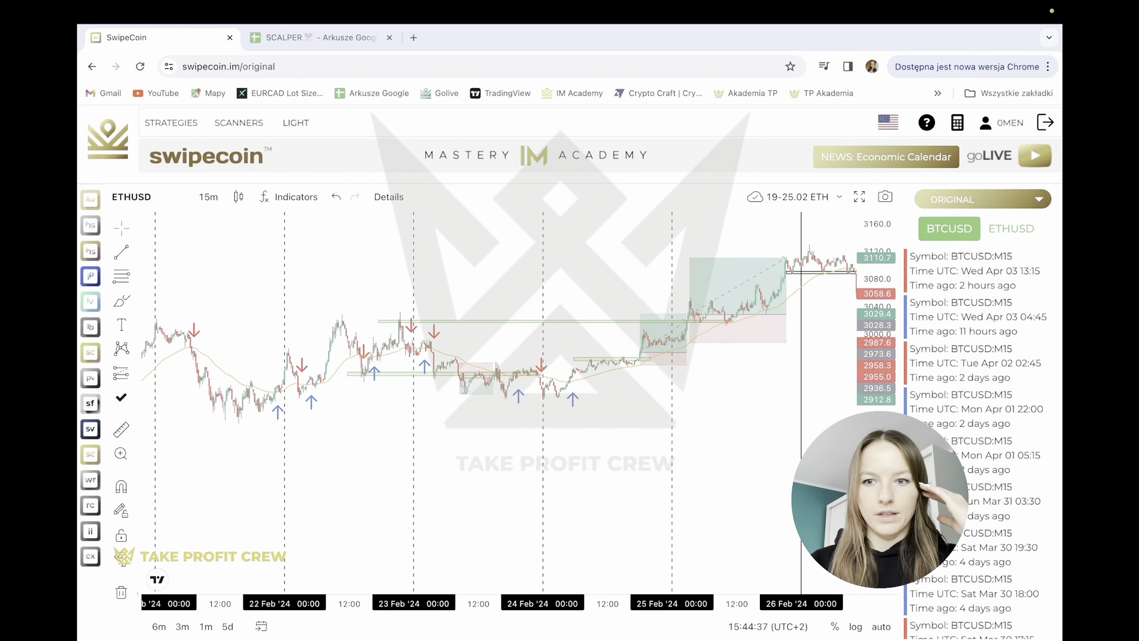
left_click_drag(871, 504, 871, 350)
left_click_drag(587, 450, 687, 481)
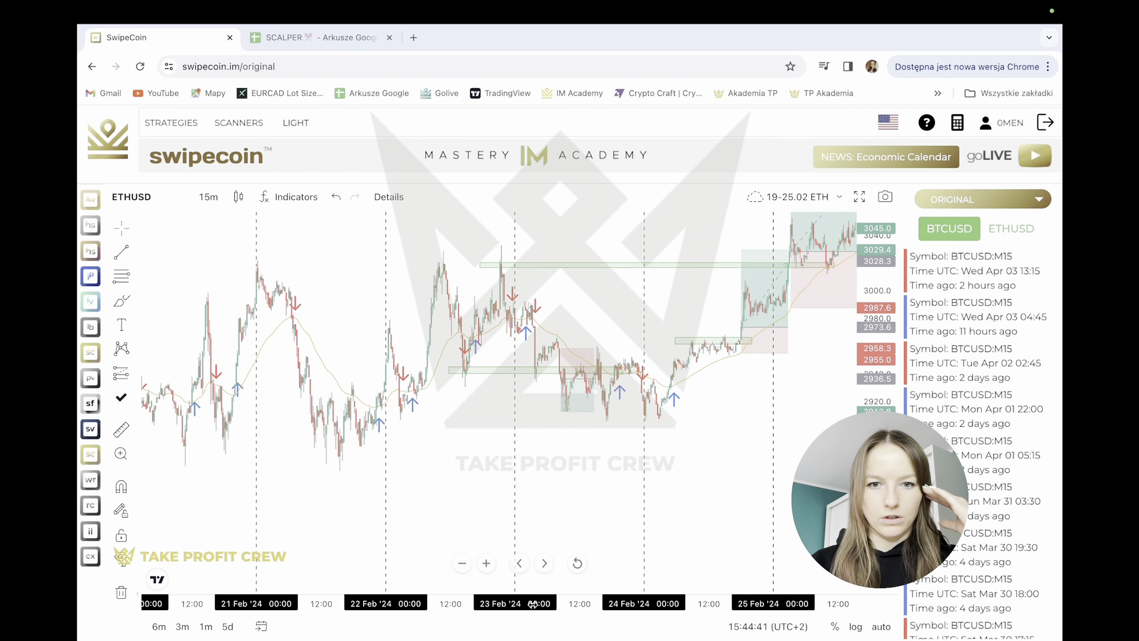
left_click_drag(533, 604, 332, 603)
left_click_drag(422, 483, 502, 488)
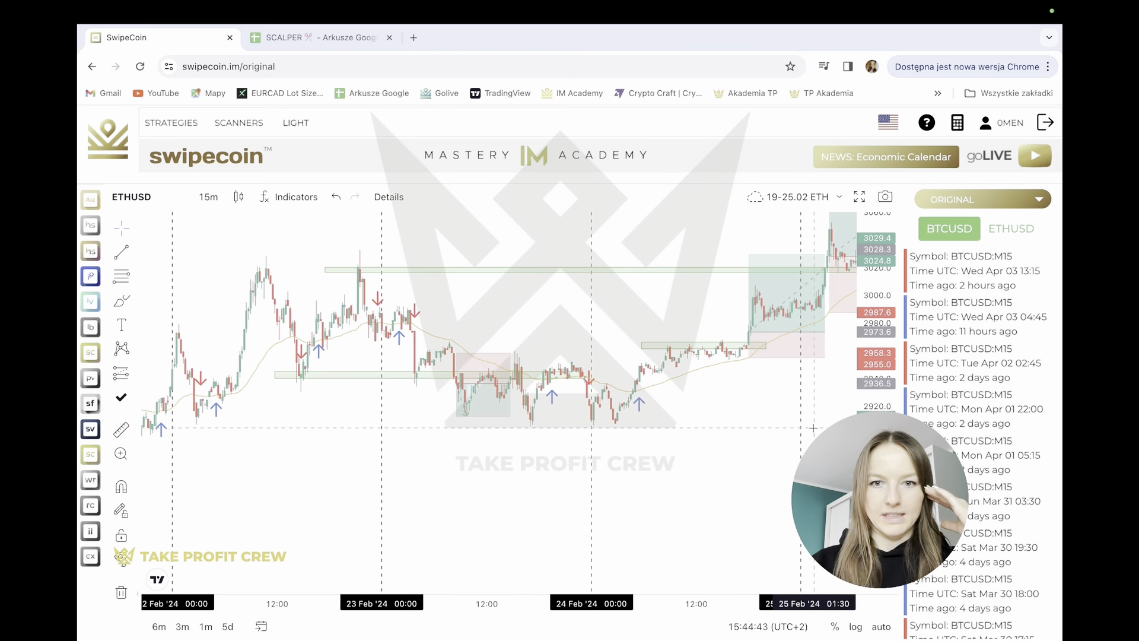
left_click_drag(871, 463, 871, 400)
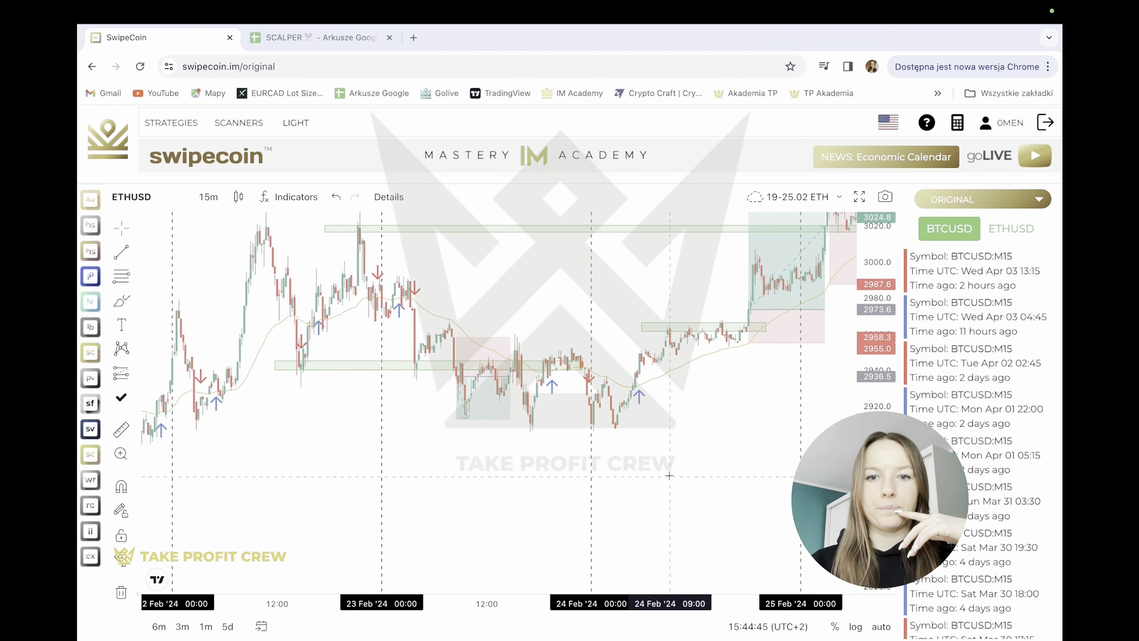
- Examine the 24 February ETHUSD long position and display its target, stop and risk/reward details
left_click_drag(687, 467, 614, 485)
left_click_drag(692, 440, 585, 553)
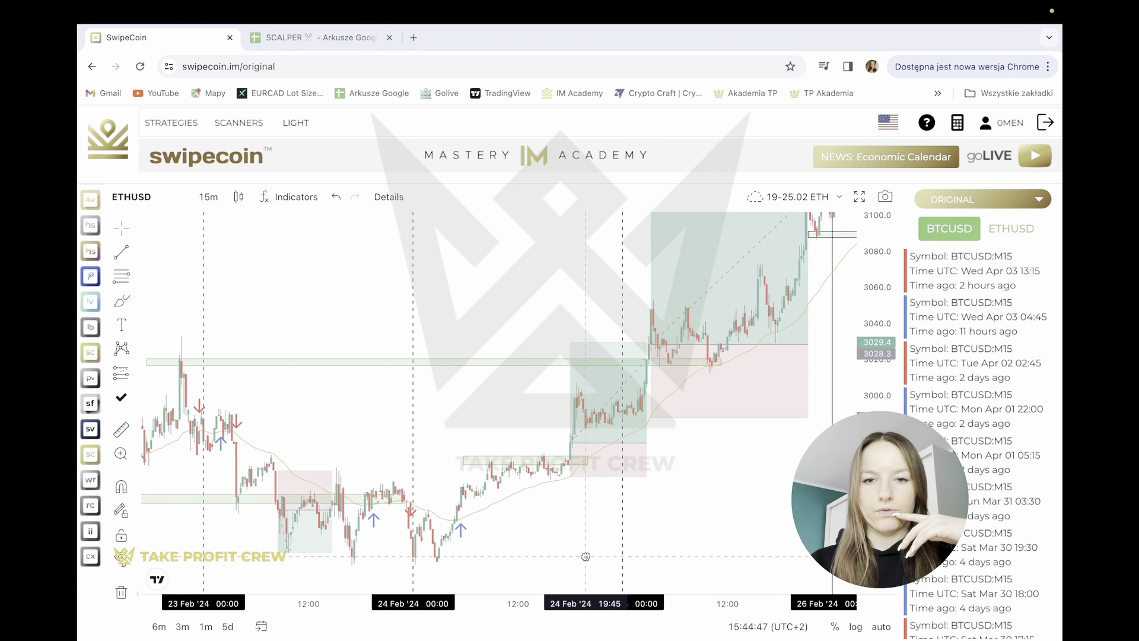
left_click(580, 442)
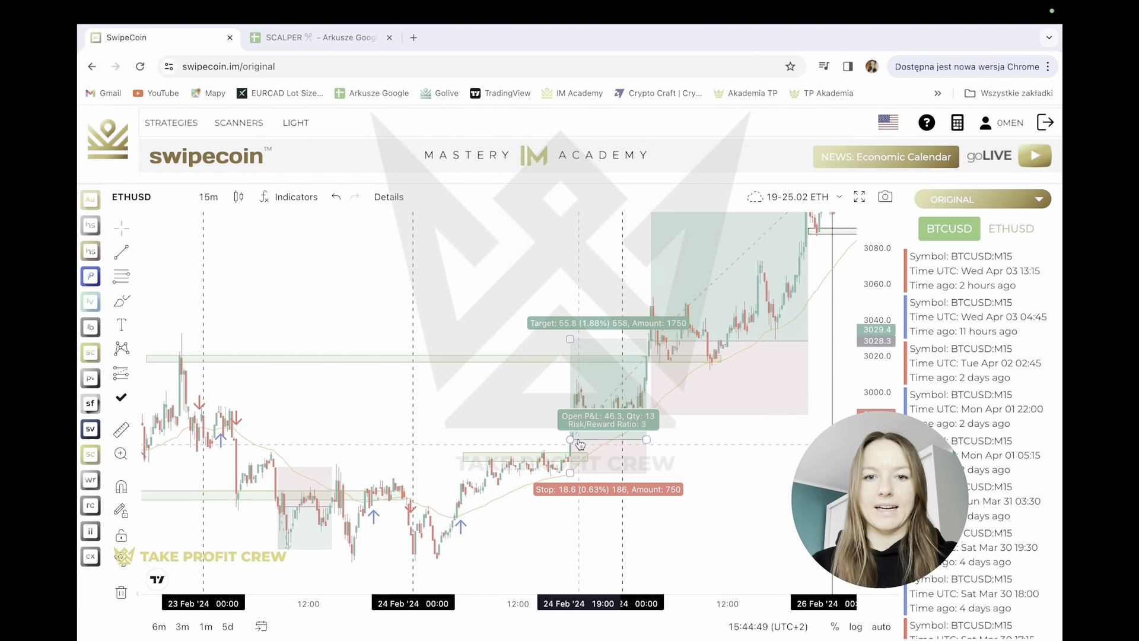
- Bring the 25 February ETHUSD long position into view and display its target, stop and risk/reward details
left_click(674, 427)
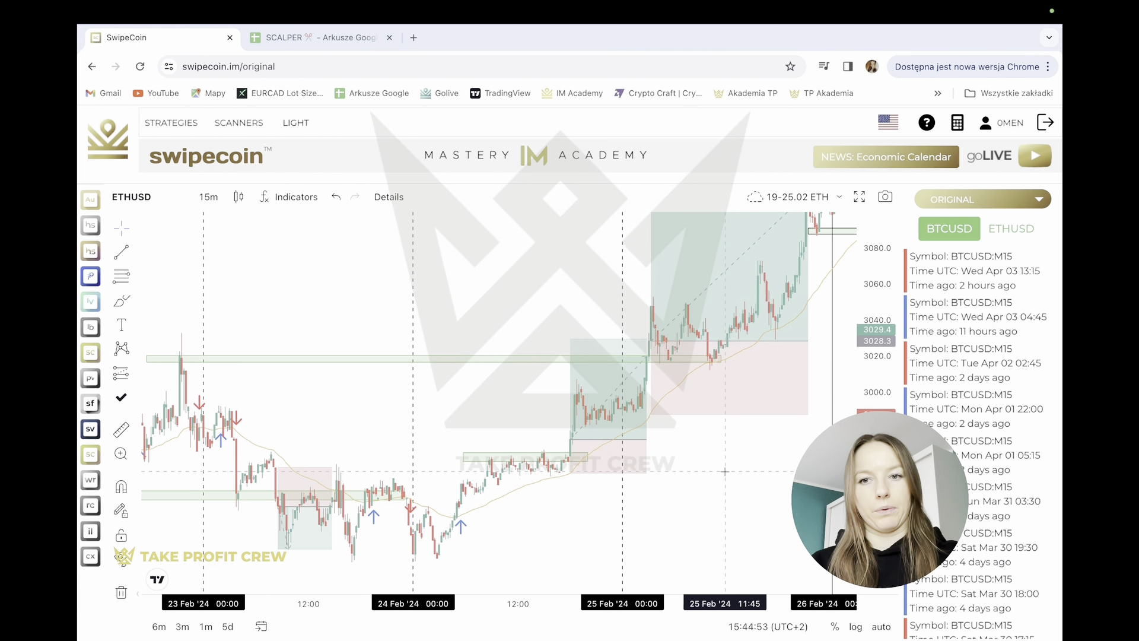
scroll(740, 486, "right", 5)
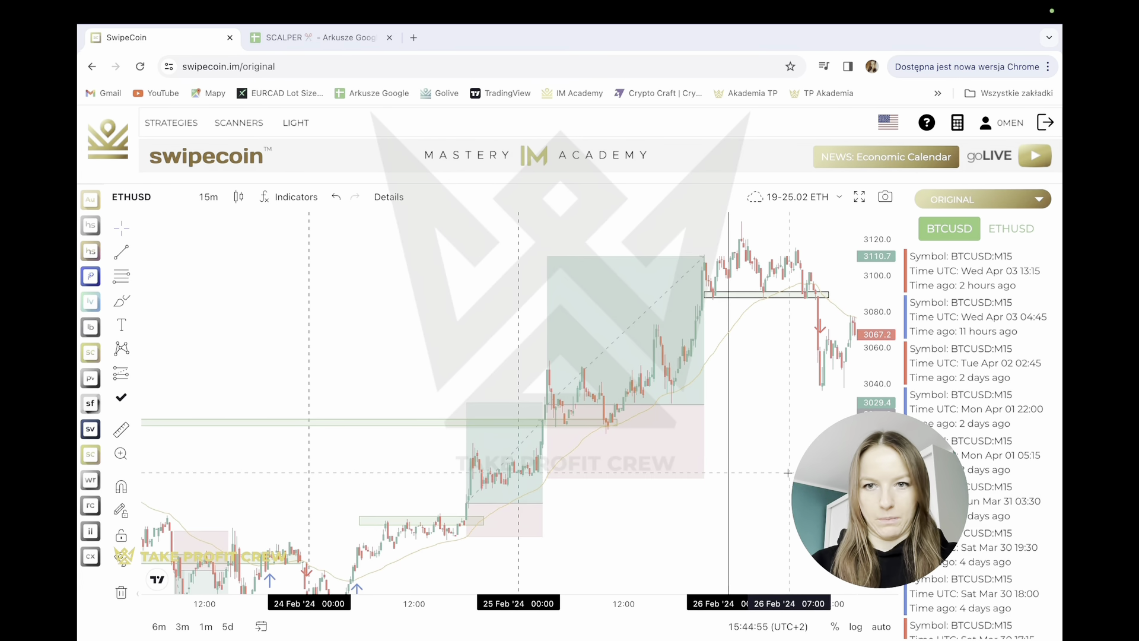
scroll(788, 473, "right", 9)
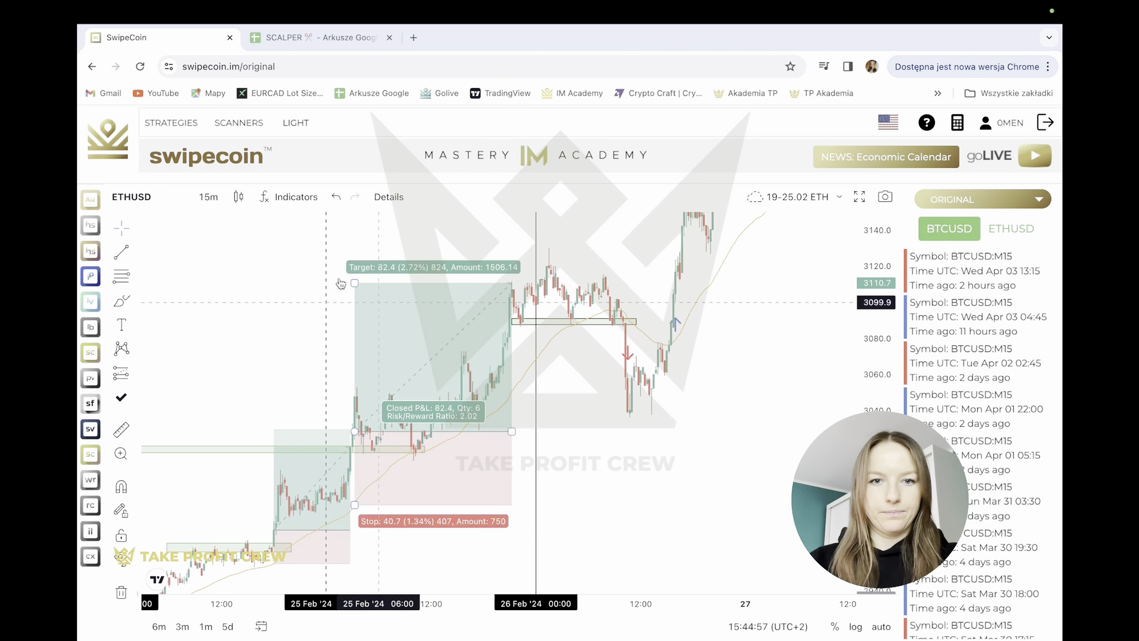
- Switch to the SCALPER spreadsheet and check the ETH long and short entries dated 25.02.2024 in rows 60 and 61
left_click(293, 37)
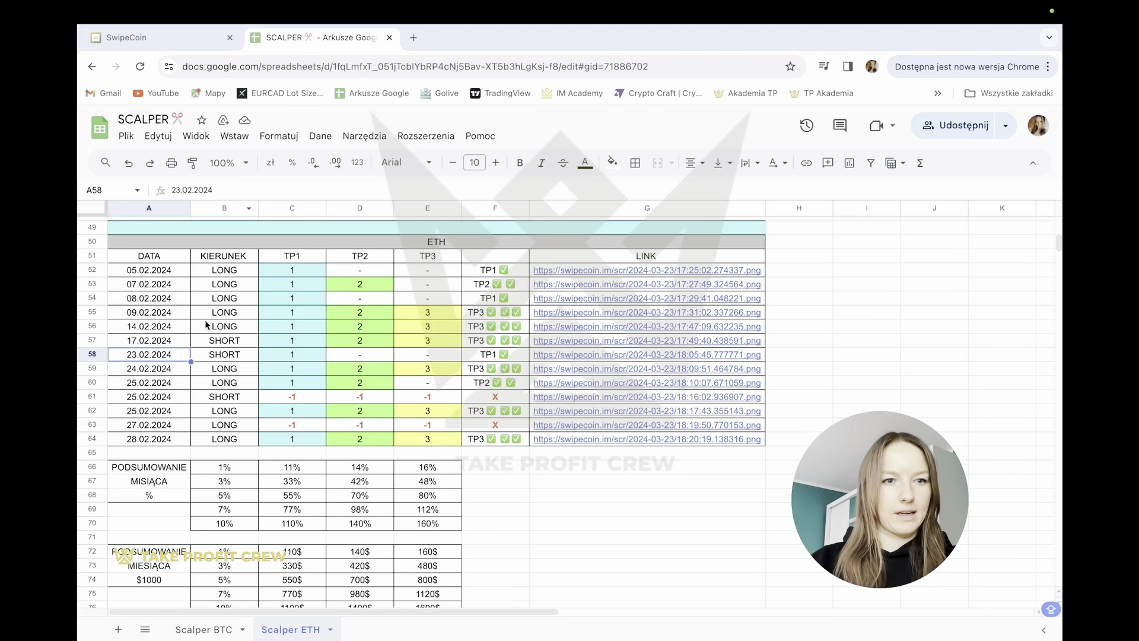
left_click(149, 383)
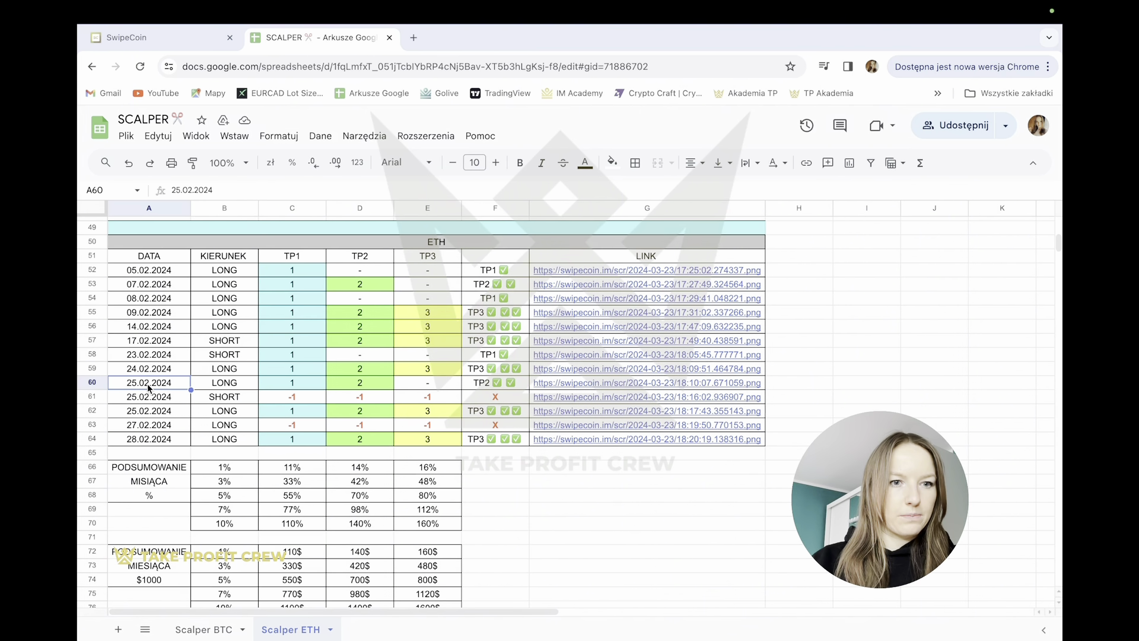
left_click(150, 398)
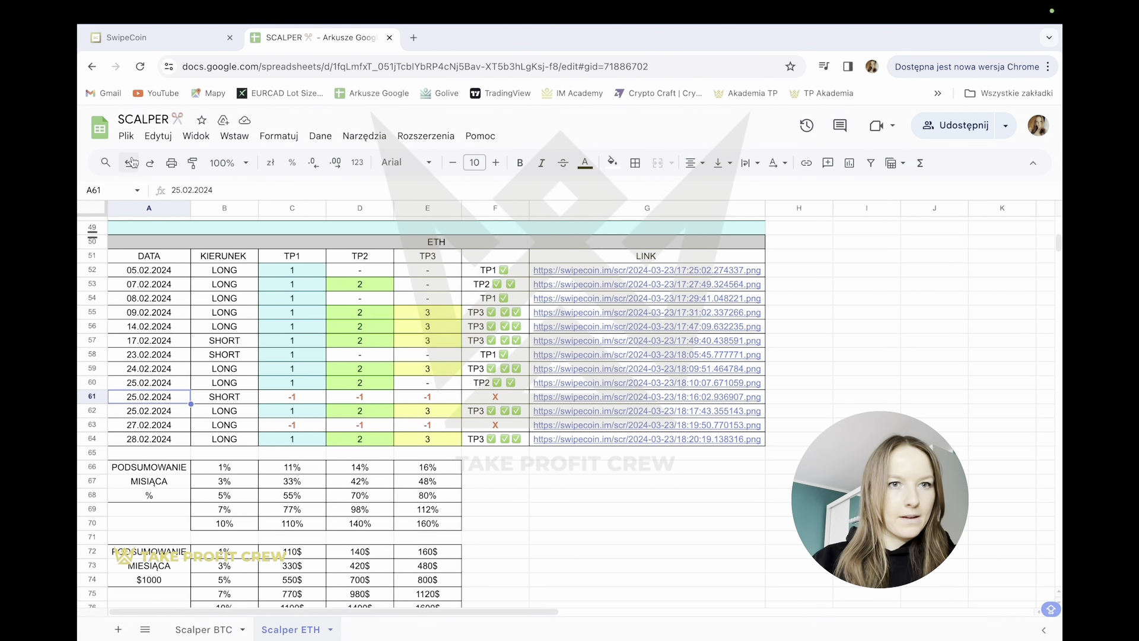
- Return to the SwipeCoin chart and look through the ETHUSD price action from 25 to 28 February for the short trade
left_click(159, 43)
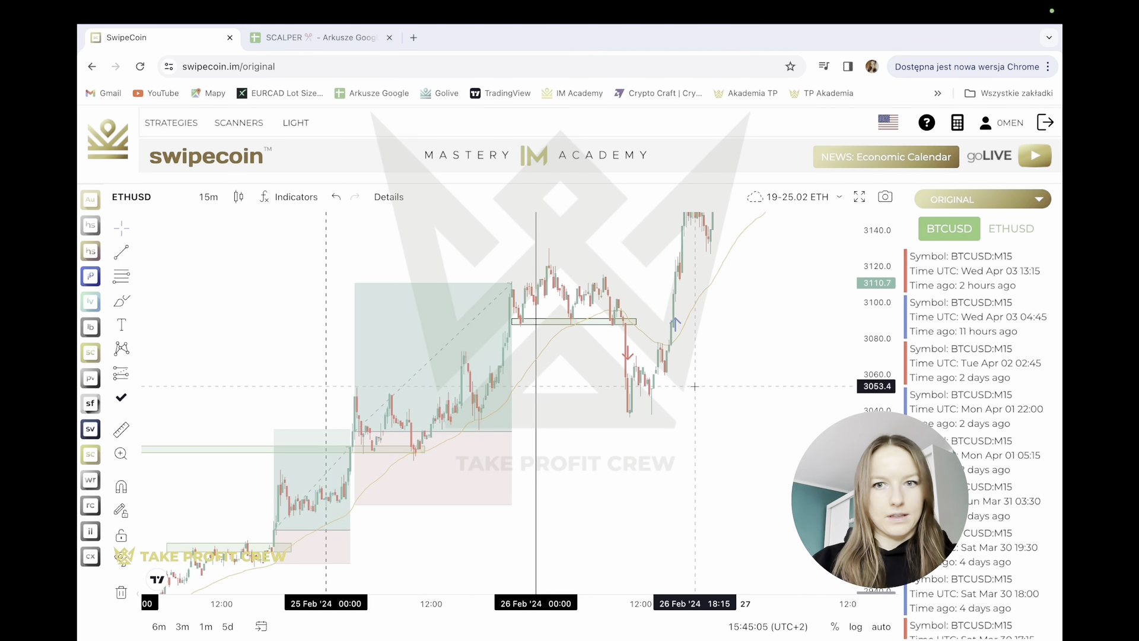
left_click_drag(789, 398, 476, 508)
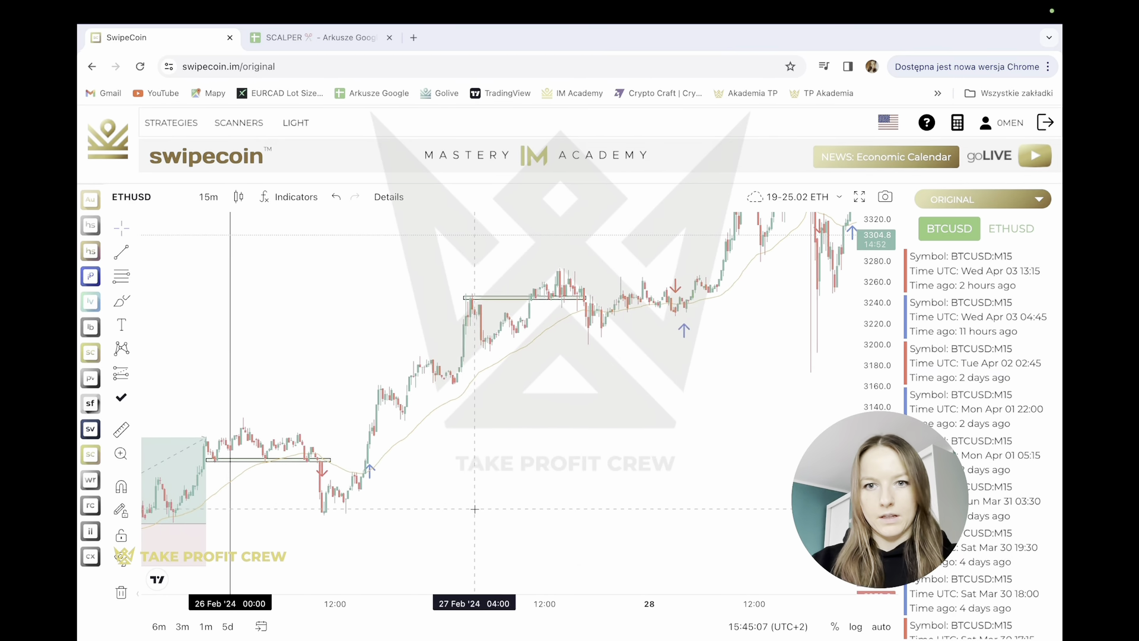
left_click_drag(613, 481, 784, 388)
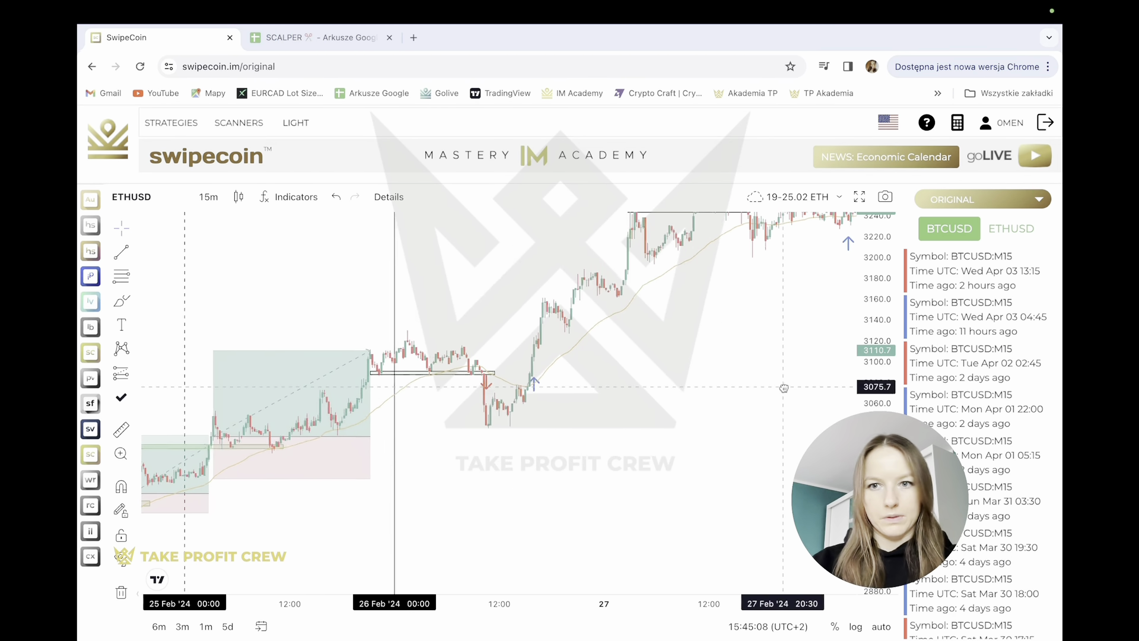
- Load the saved layout eth26.02-03.03 from the list of saved chart layouts
left_click(837, 196)
left_click(806, 307)
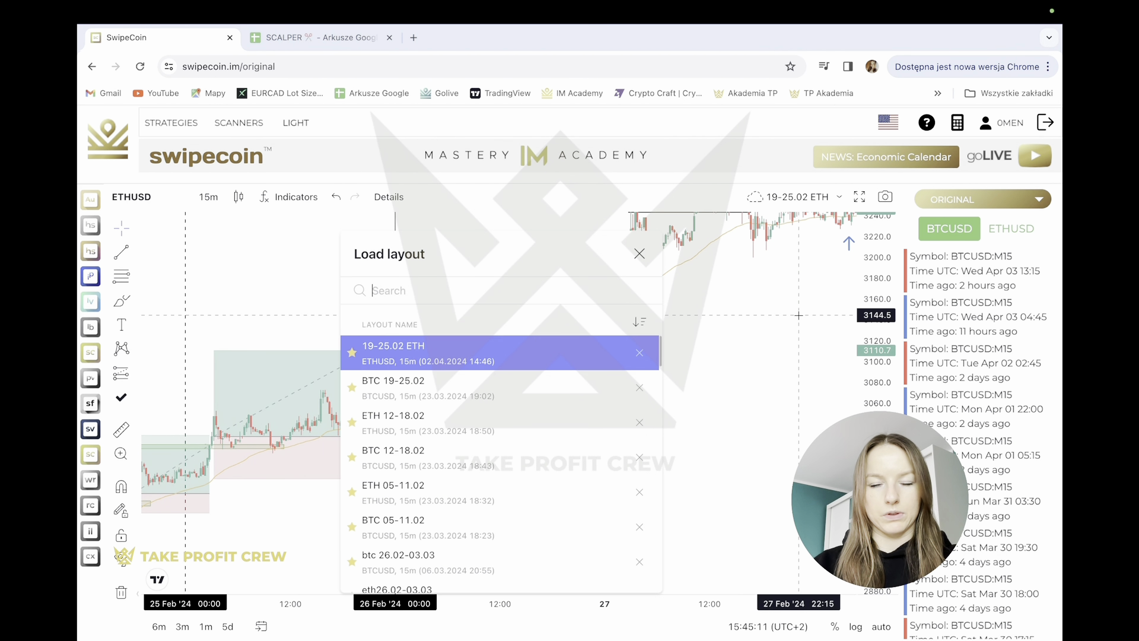
left_click(434, 593)
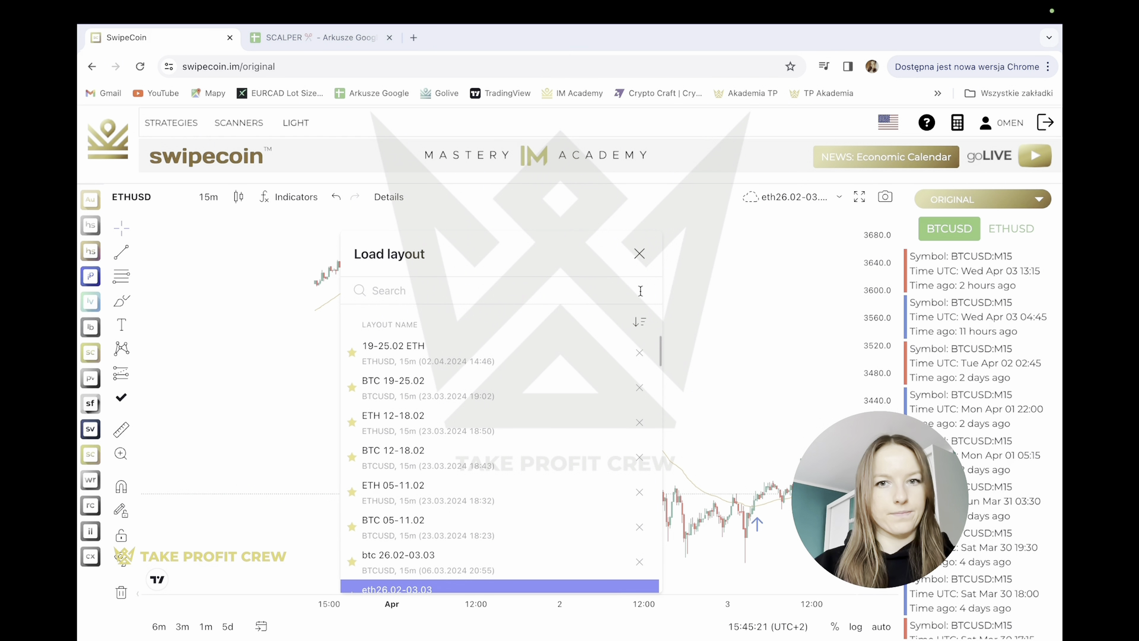
- Bring the marked 25–28 February 2024 trades and their notes on the ETHUSD chart into a readable view
left_click_drag(640, 604, 245, 603)
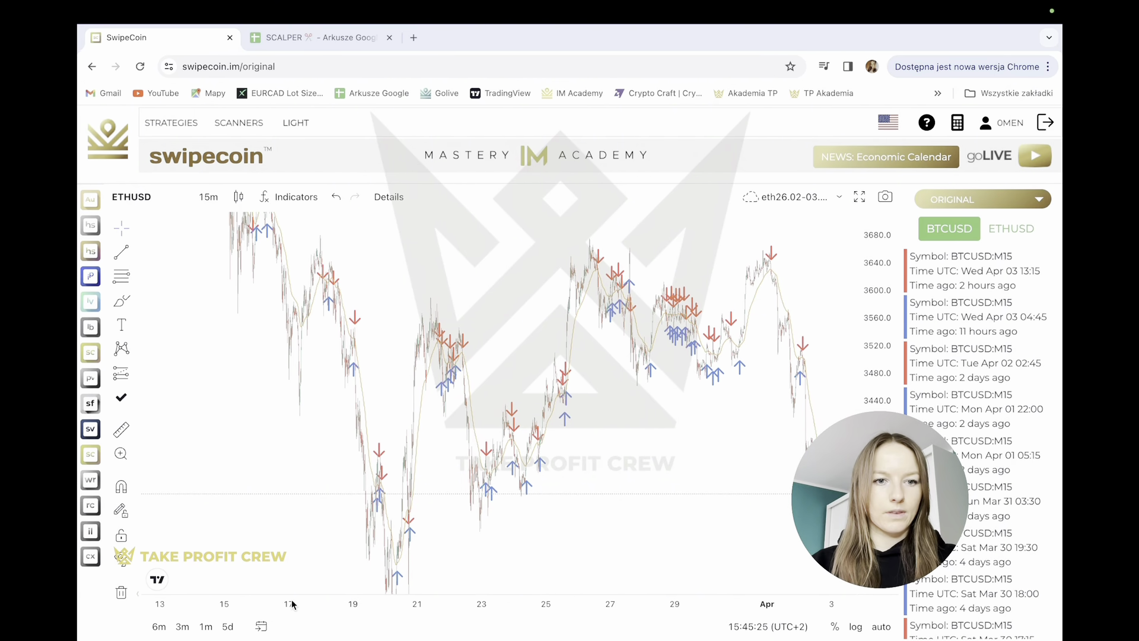
left_click_drag(226, 498, 696, 371)
left_click_drag(433, 467, 753, 274)
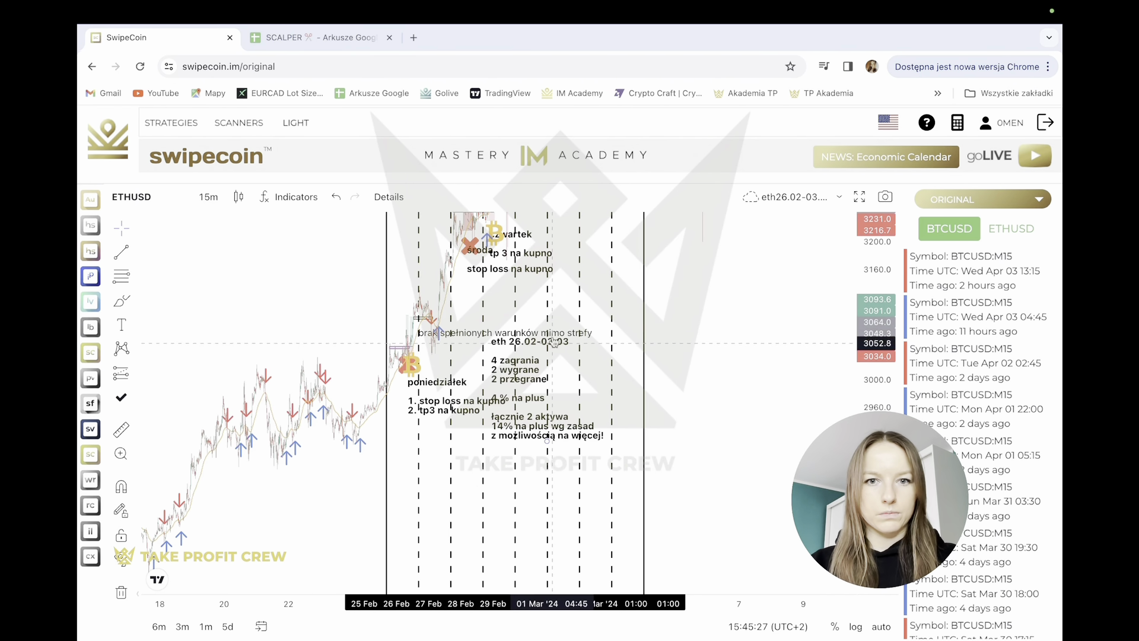
scroll(566, 288, "left", 5)
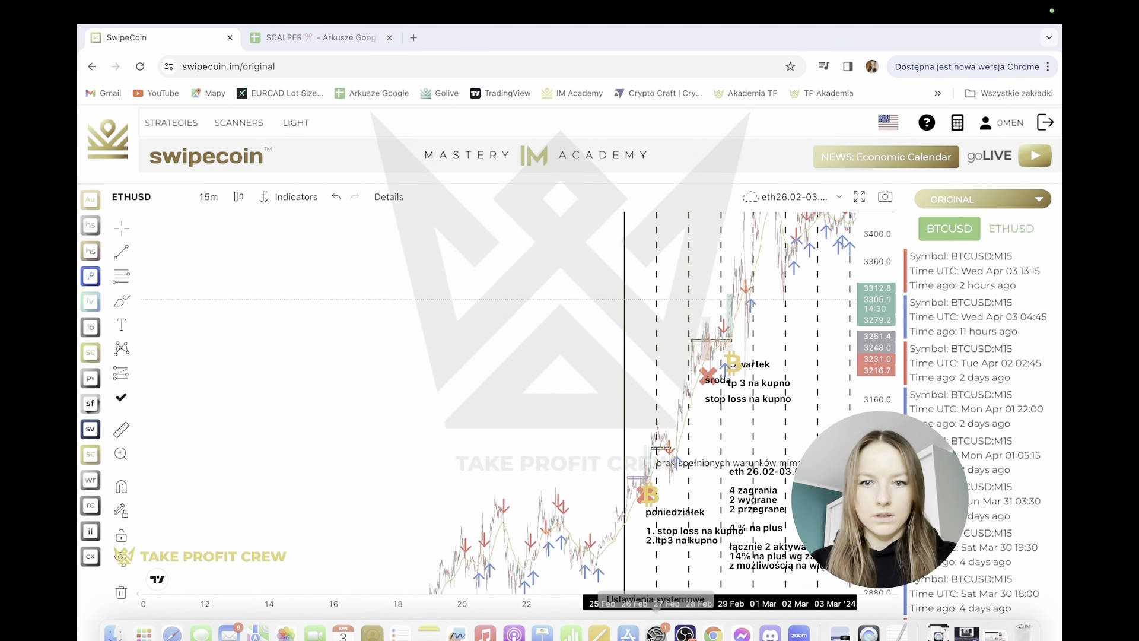
left_click_drag(662, 604, 321, 570)
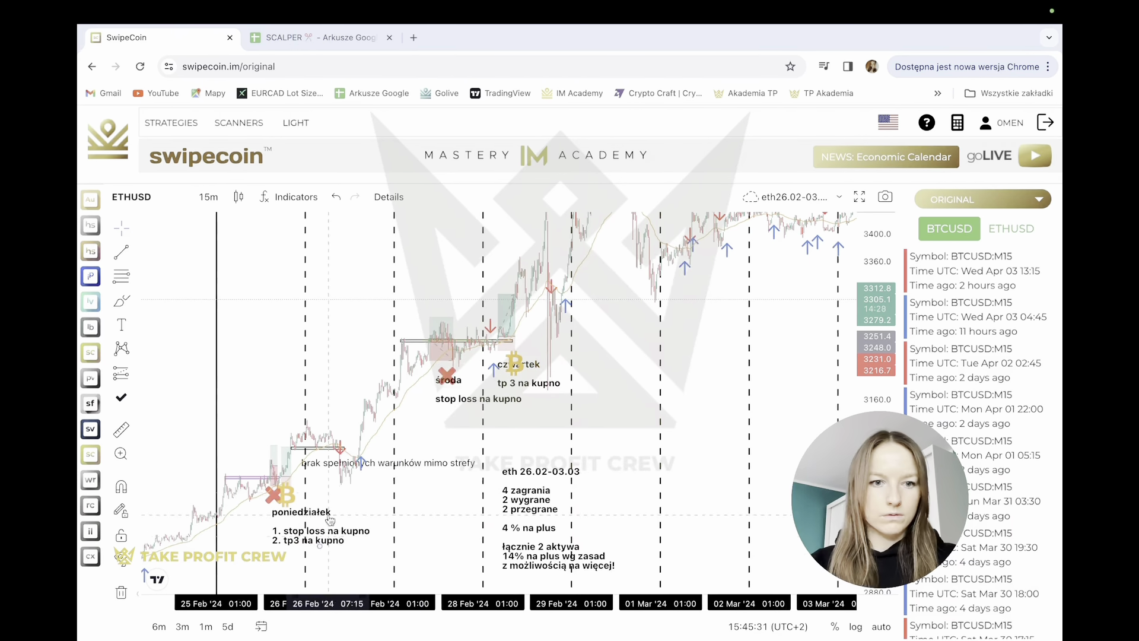
left_click_drag(349, 496, 582, 446)
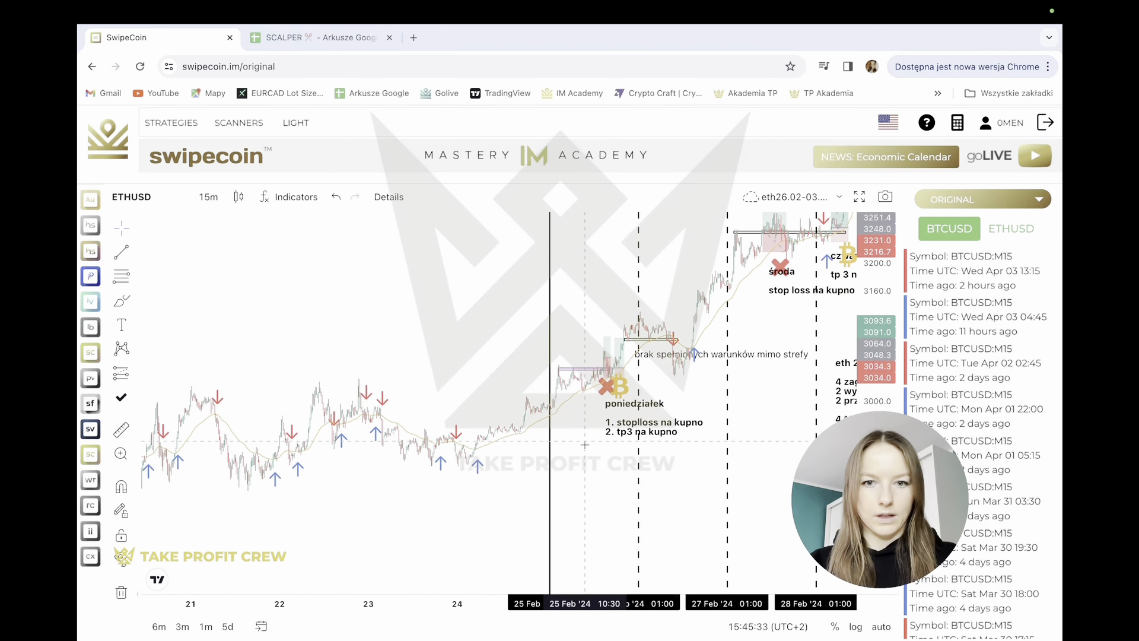
left_click_drag(581, 606, 321, 597)
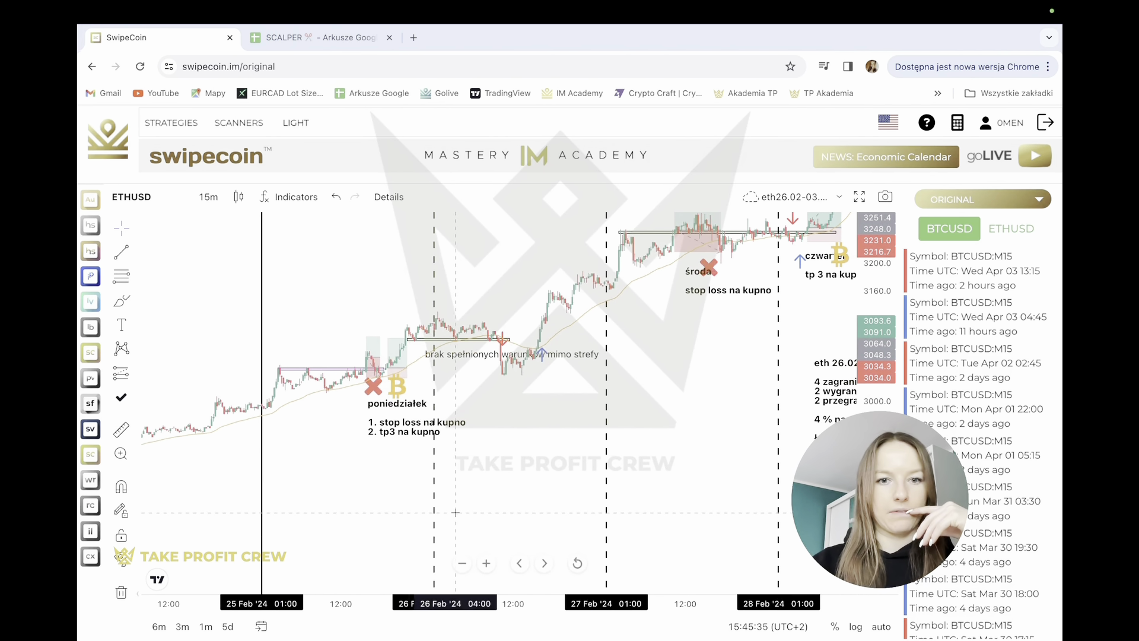
left_click_drag(510, 486, 532, 491)
- Compare the 25.02.2024 SHORT entry in row 61 of the SCALPER spreadsheet with the "poniedziałek" trade notes on the SwipeCoin chart
left_click(329, 38)
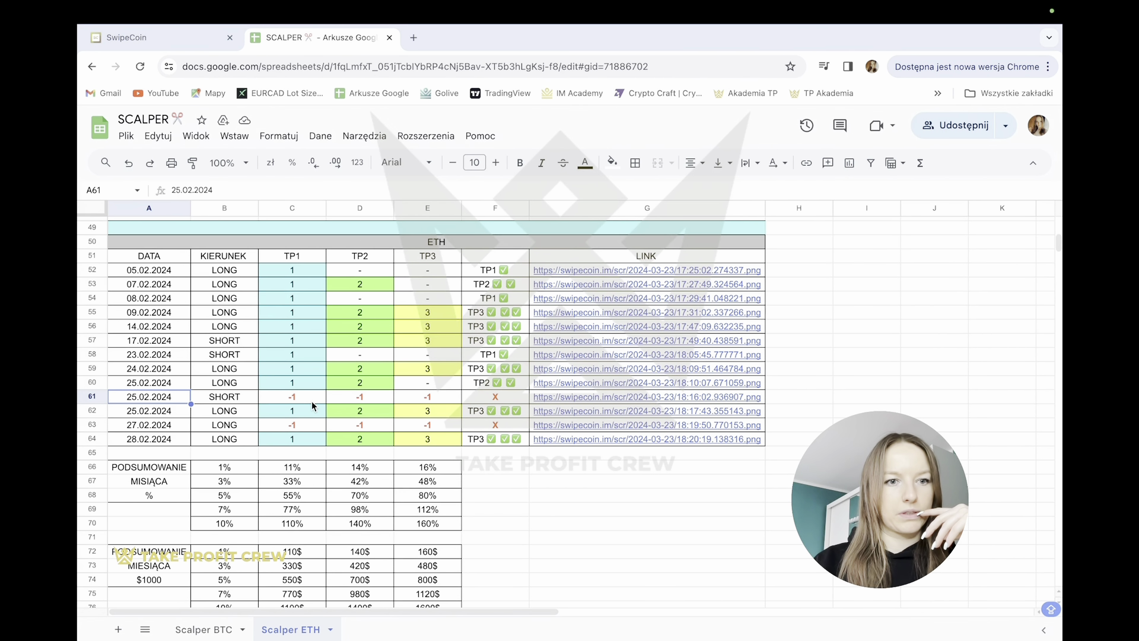
left_click(247, 408)
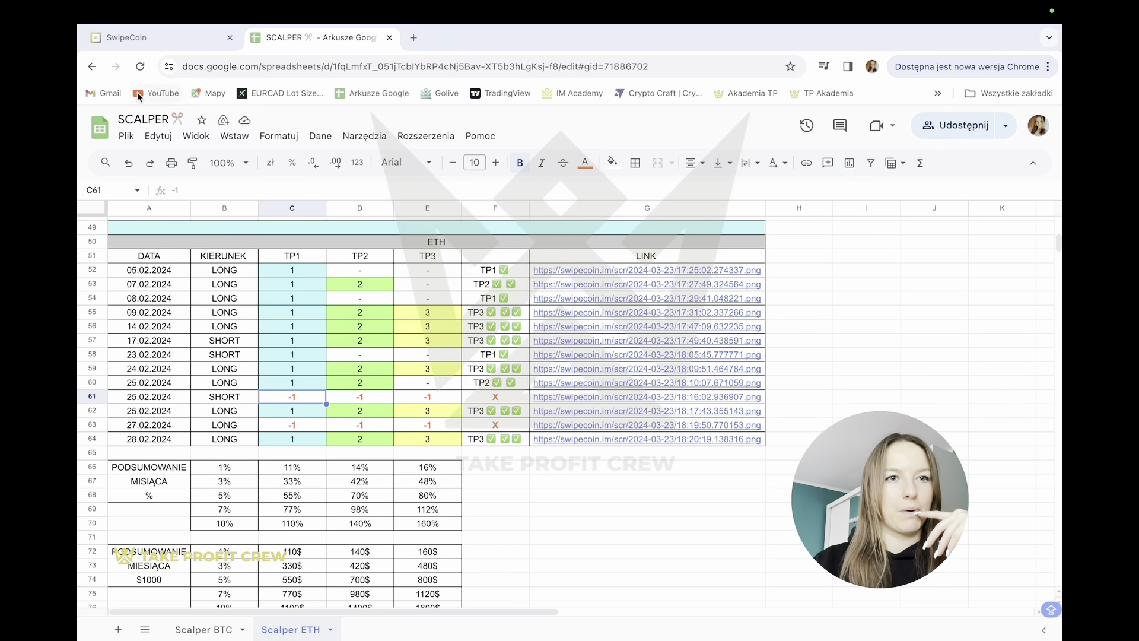
left_click(152, 38)
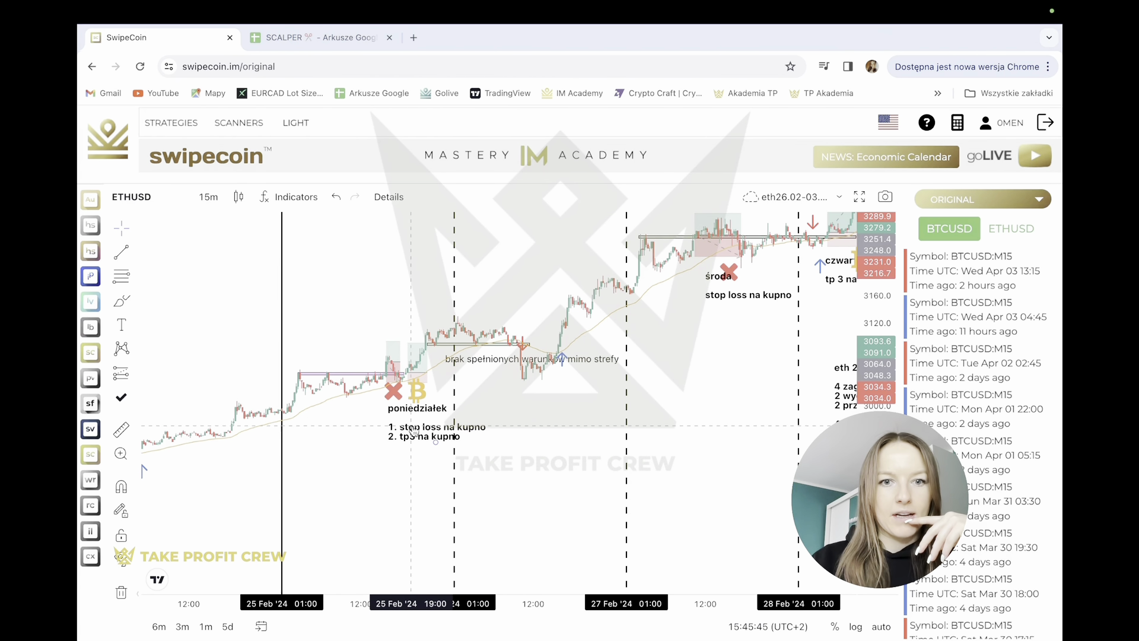
left_click(421, 408)
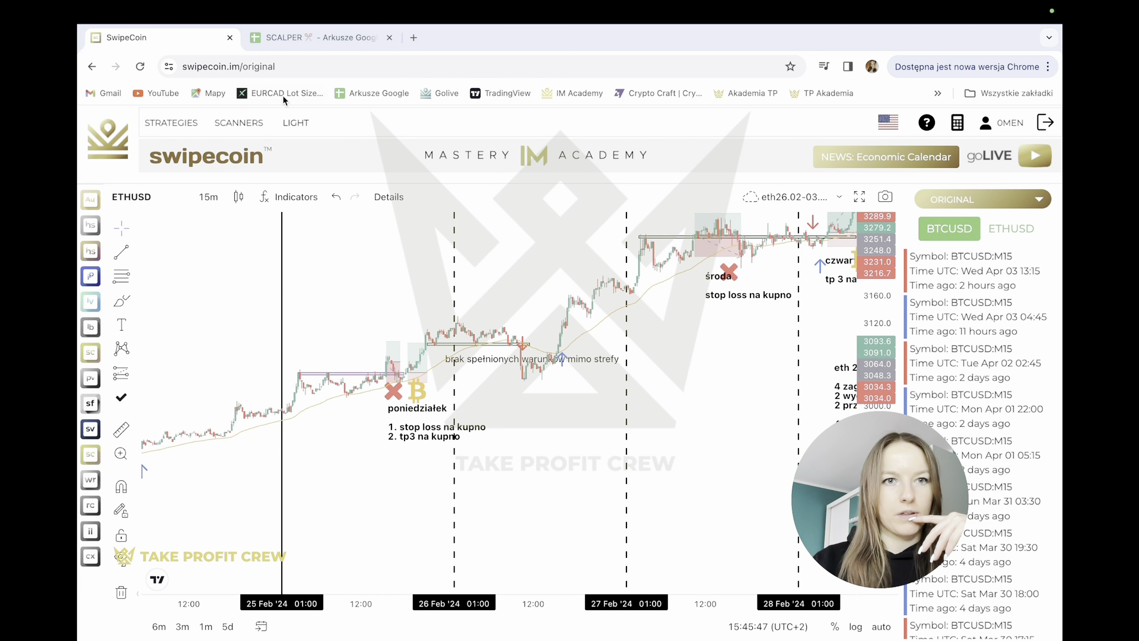
left_click(284, 38)
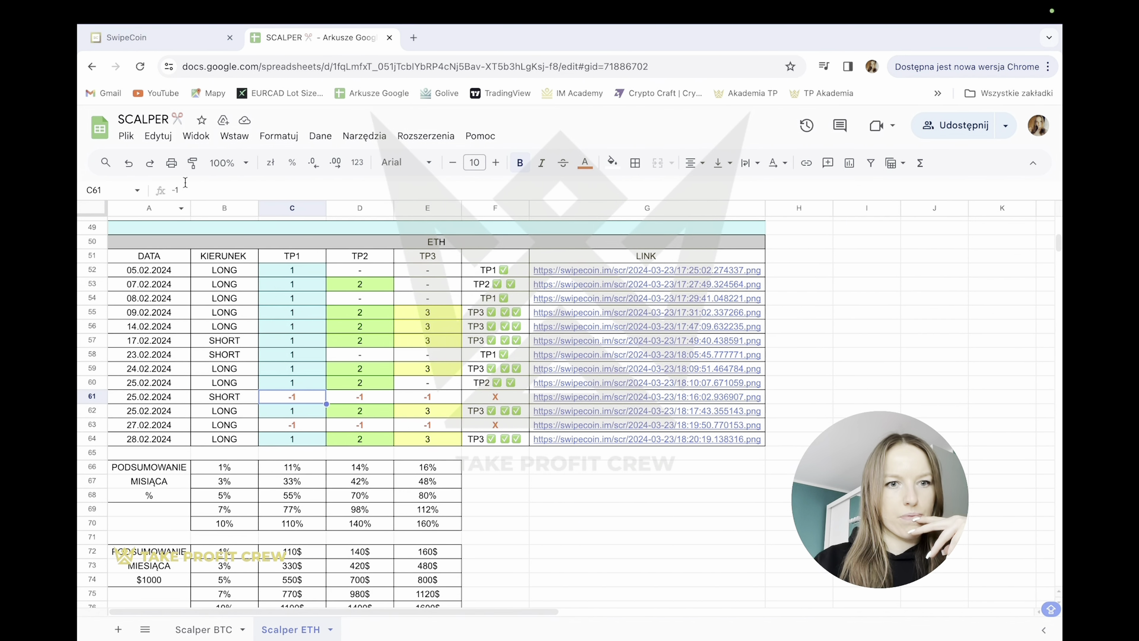
left_click(166, 12)
- Return to the SwipeCoin chart, enlarge the 25 February ETHUSD positions and examine the first one's target, stop and risk/reward details
left_click(128, 37)
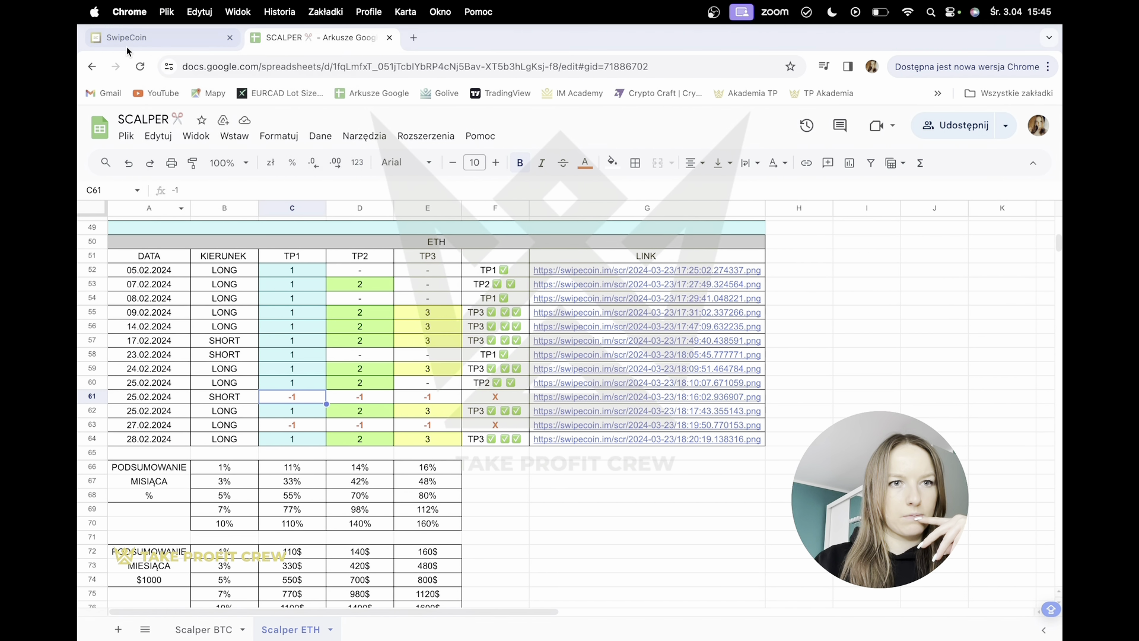
left_click(128, 37)
left_click_drag(533, 499, 614, 502)
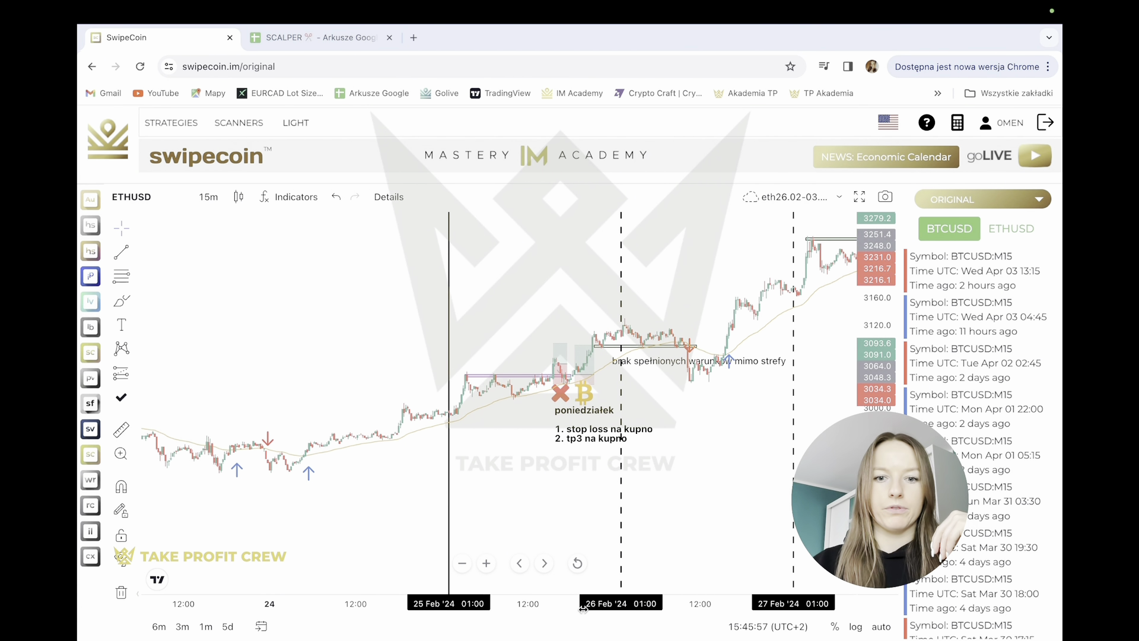
left_click_drag(579, 608, 663, 608)
left_click_drag(868, 514, 868, 277)
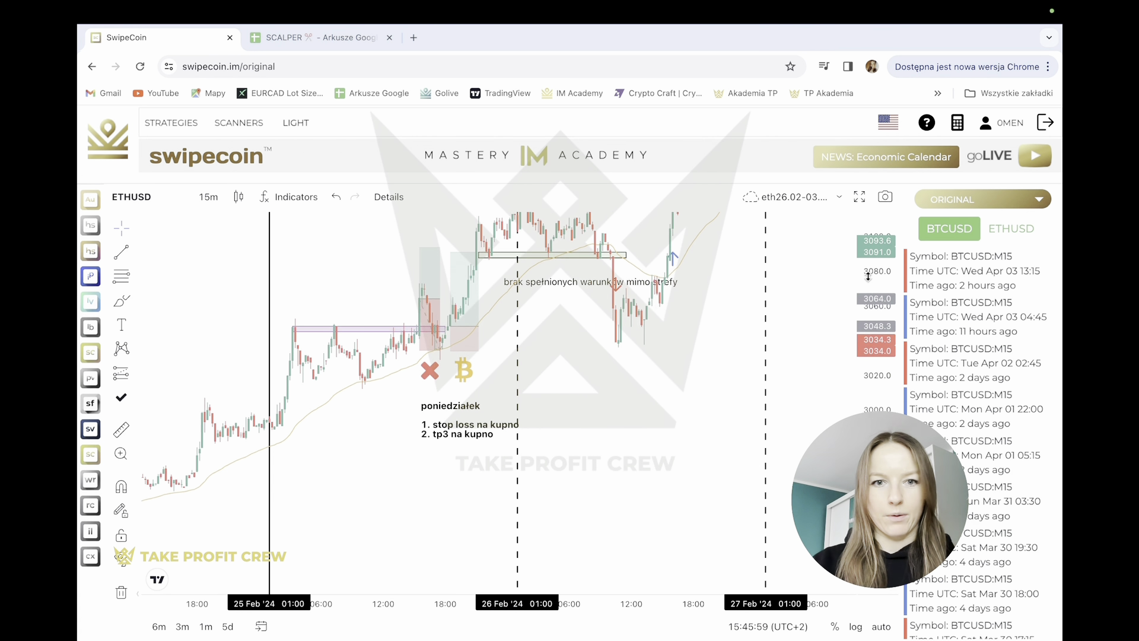
left_click_drag(628, 440, 678, 470)
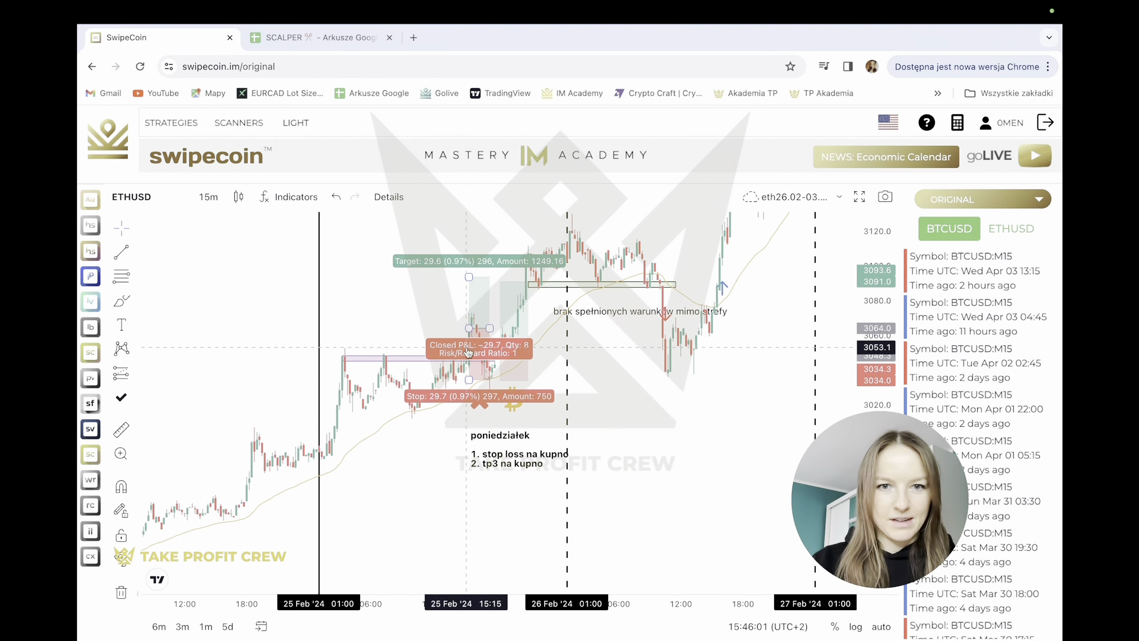
left_click(492, 353)
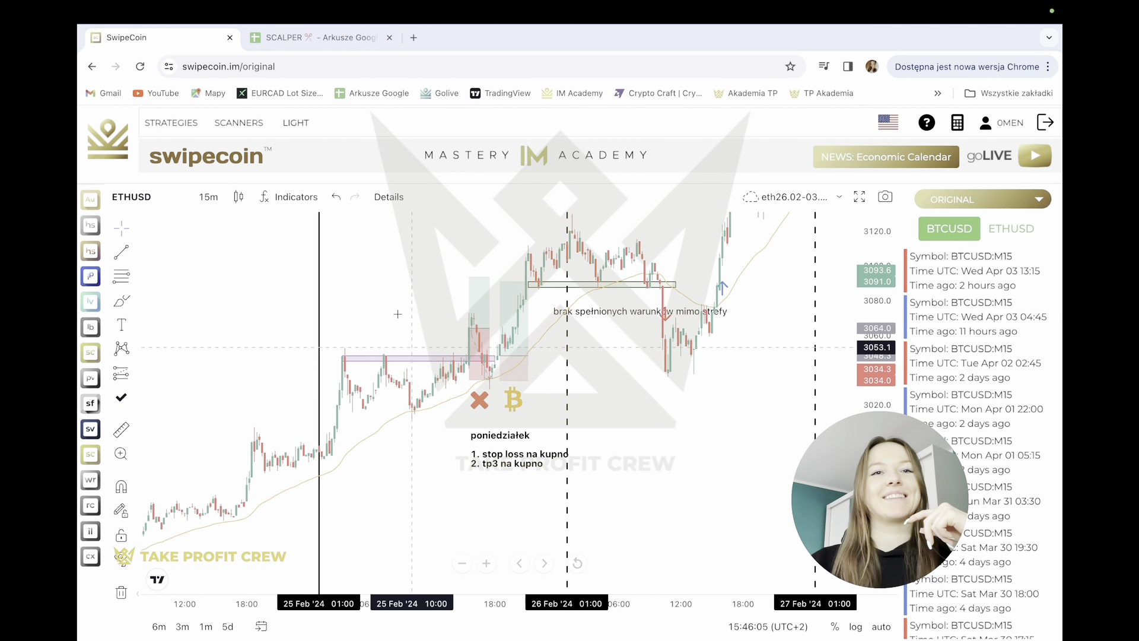
- Check the 25.02.2024 LONG entry in row 62 of the SCALPER spreadsheet, and go back to the SwipeCoin chart
left_click(325, 37)
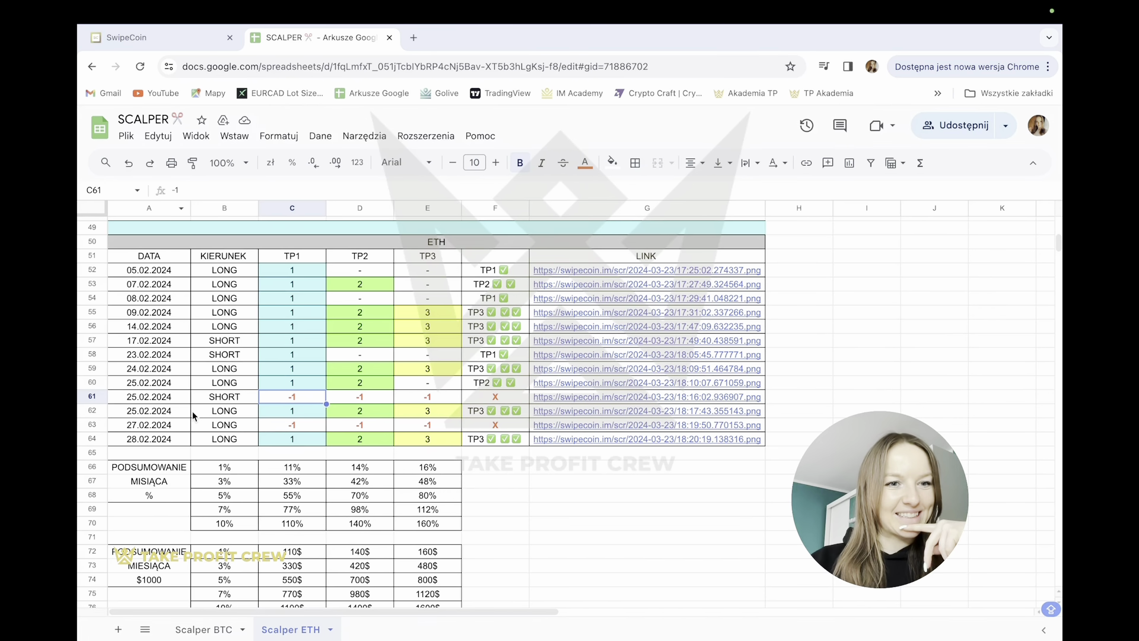
left_click(159, 417)
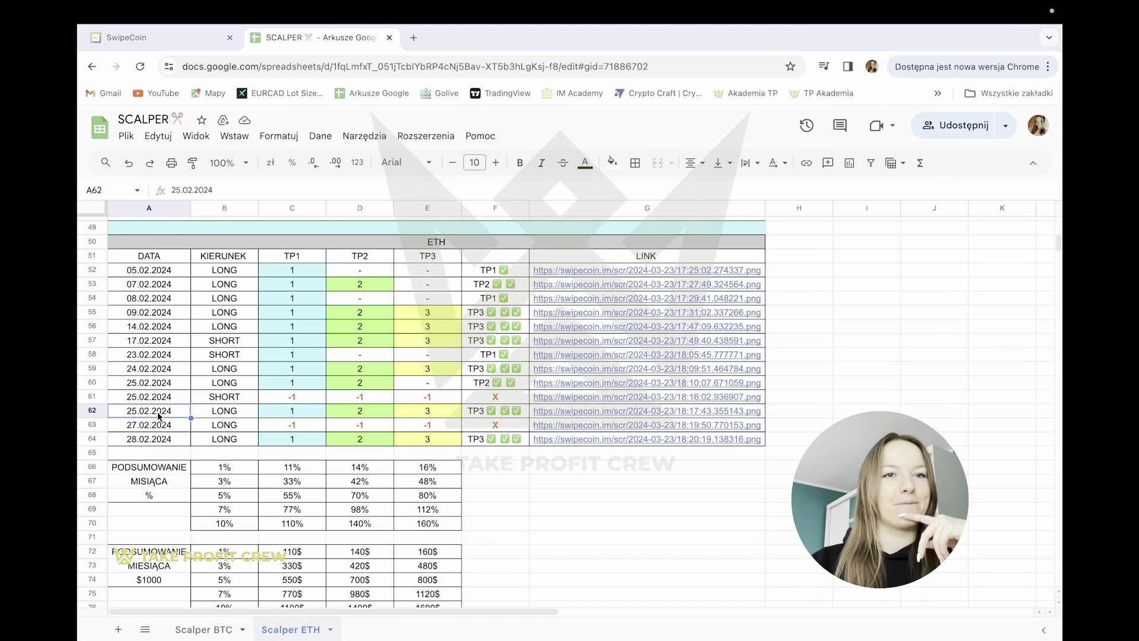
left_click(164, 40)
- Examine the 27 February ETHUSD long position and its "środa – stop loss na kupno" note
left_click_drag(694, 468, 472, 522)
left_click_drag(753, 340, 540, 409)
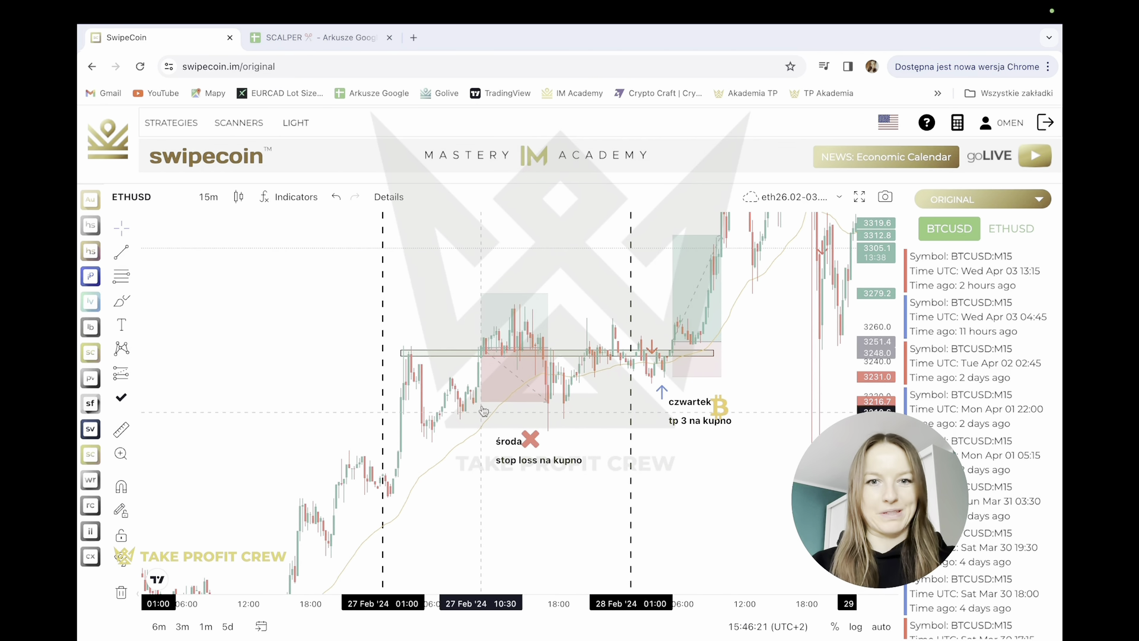
left_click(537, 438)
mouse_move(560, 549)
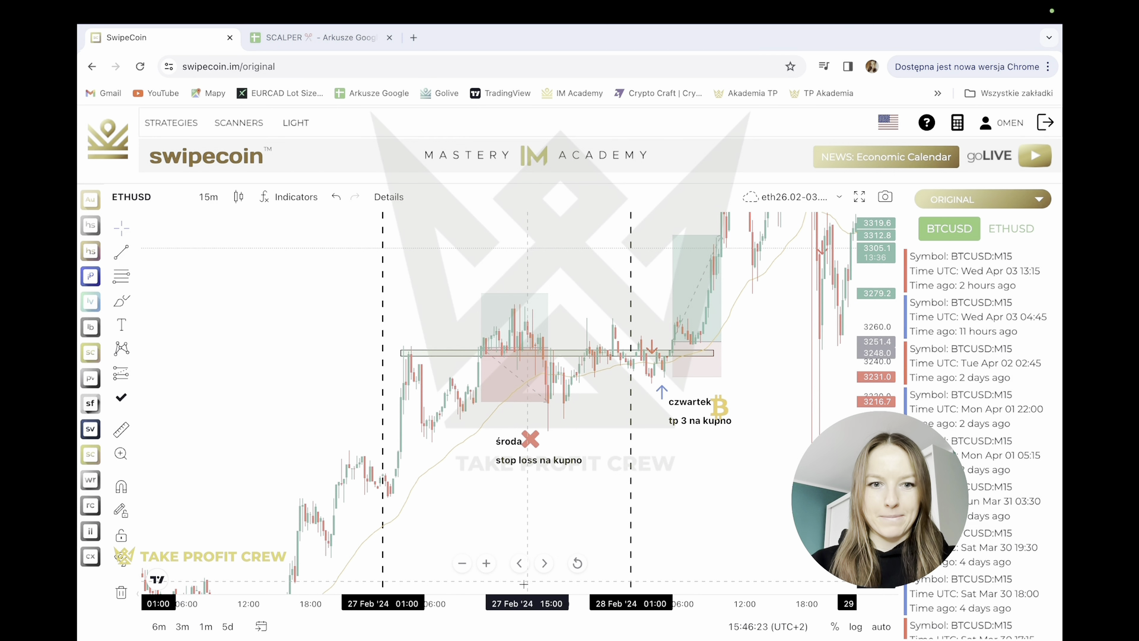
- Examine the 28 February ETHUSD long position marked "czwartek – tp 3 na kupno" and the price action up to 1 March
left_click_drag(697, 494, 558, 514)
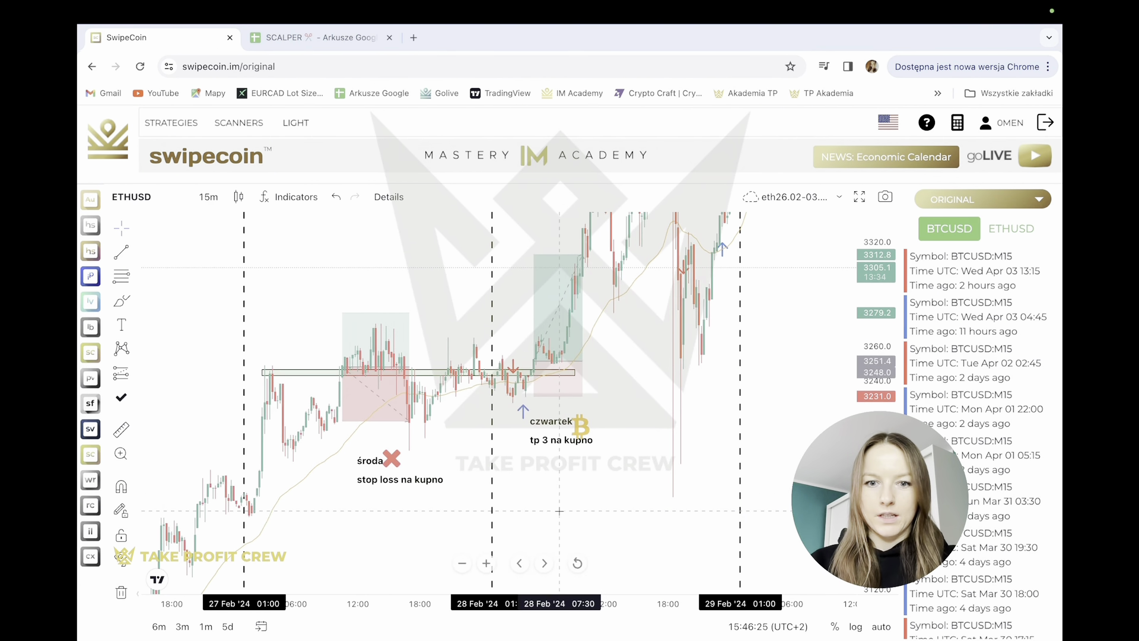
left_click_drag(607, 484, 509, 485)
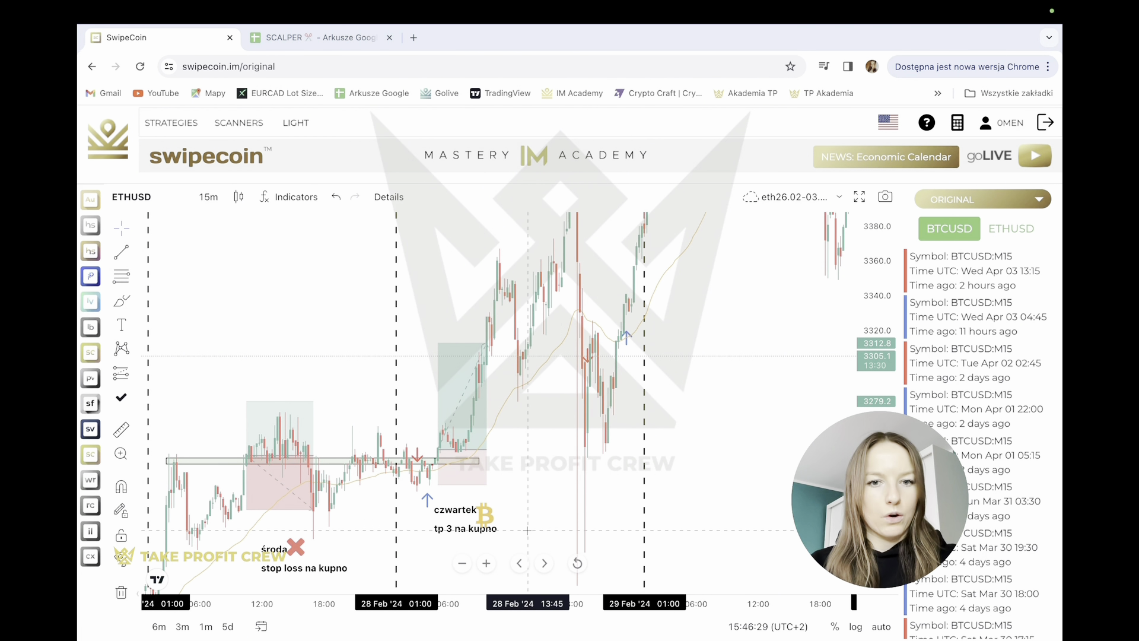
left_click_drag(861, 385, 860, 421)
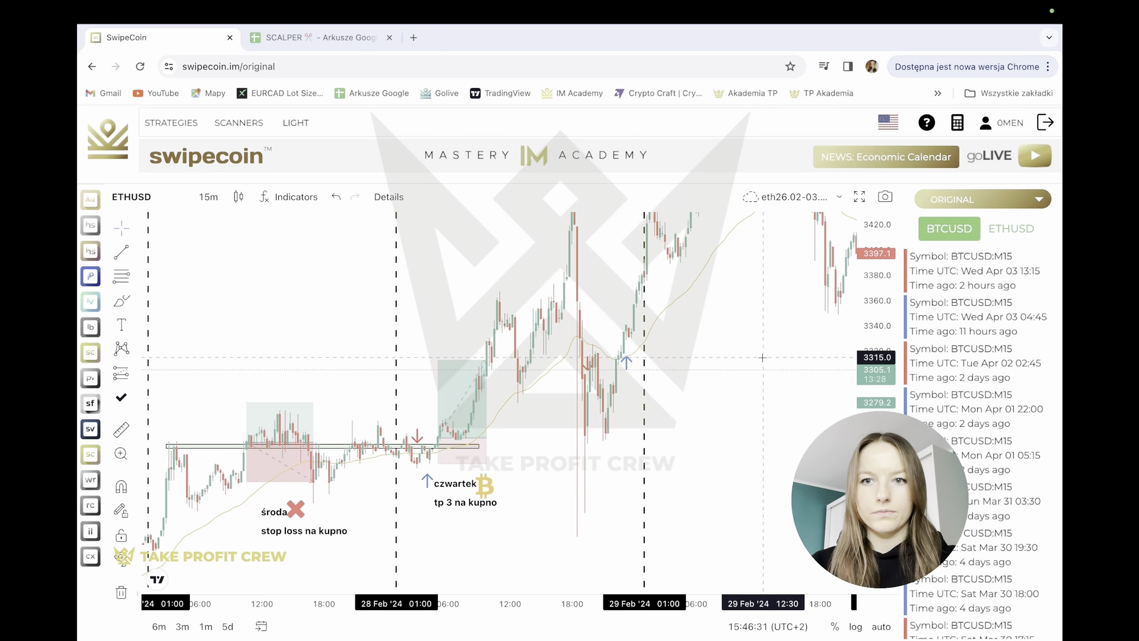
left_click_drag(755, 362, 628, 422)
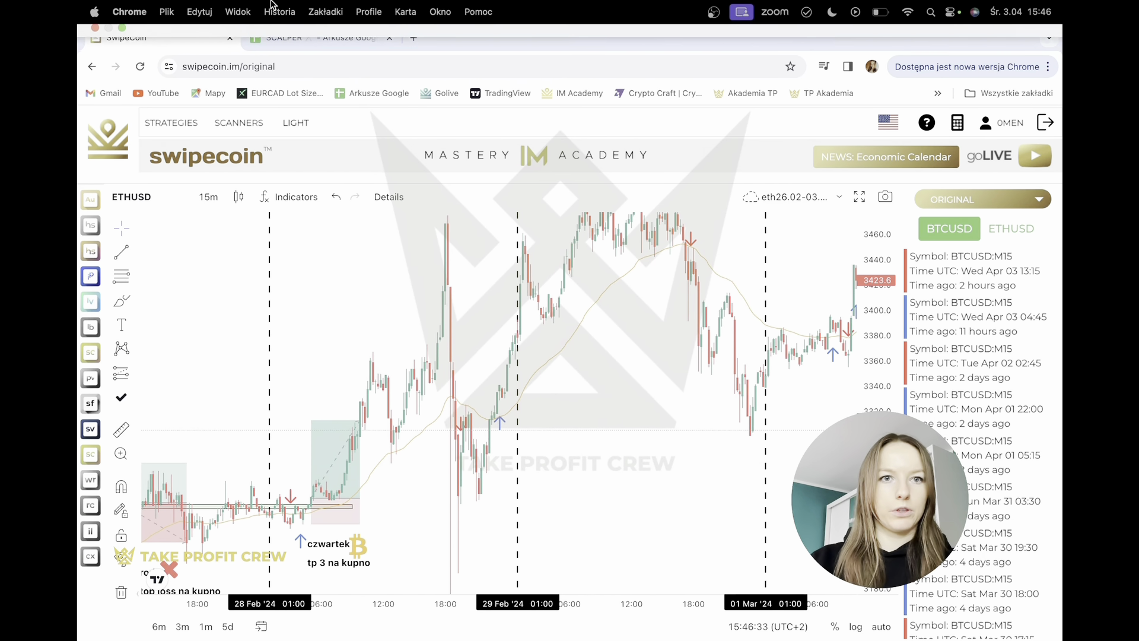
- Check the 28.02.2024 LONG entry in row 64 of the SCALPER spreadsheet against the SwipeCoin chart, and return to the spreadsheet
left_click(291, 40)
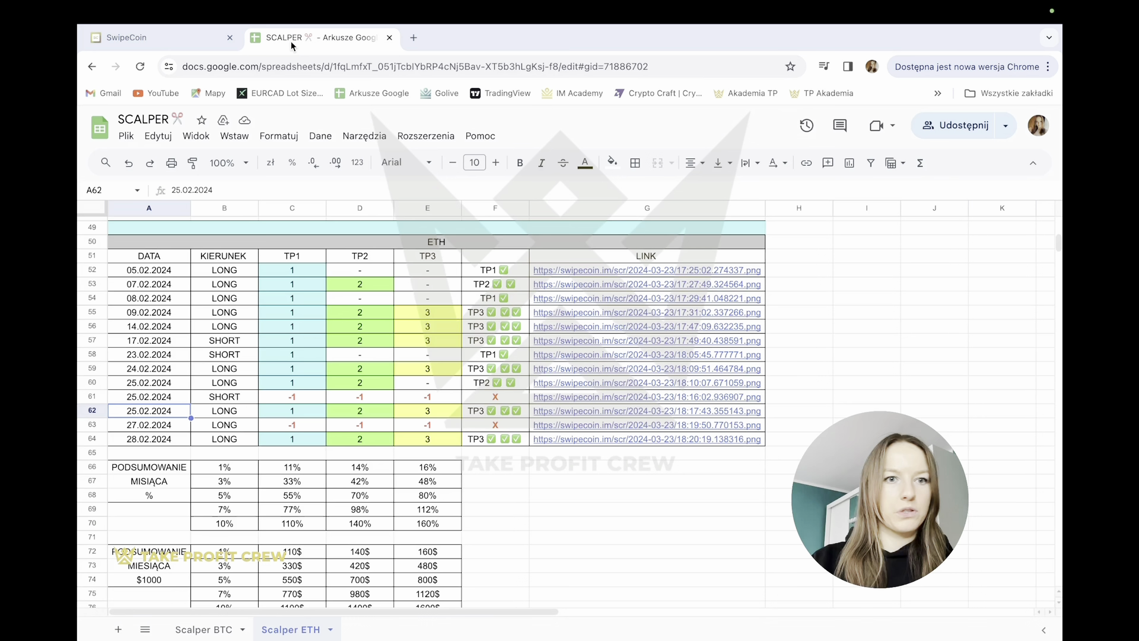
left_click(165, 440)
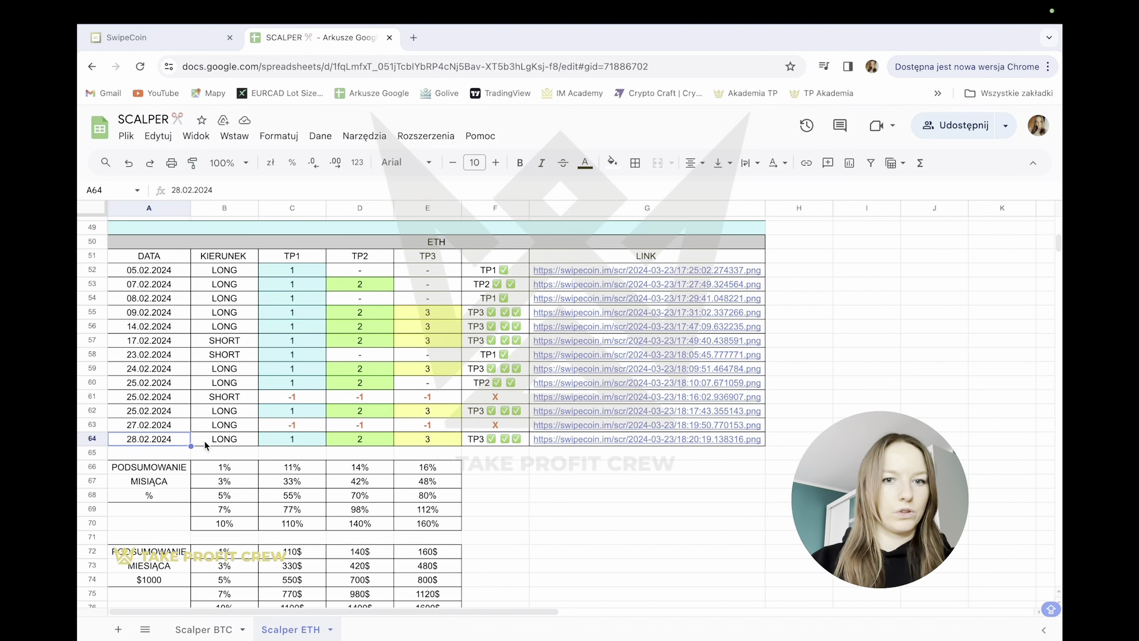
left_click(134, 37)
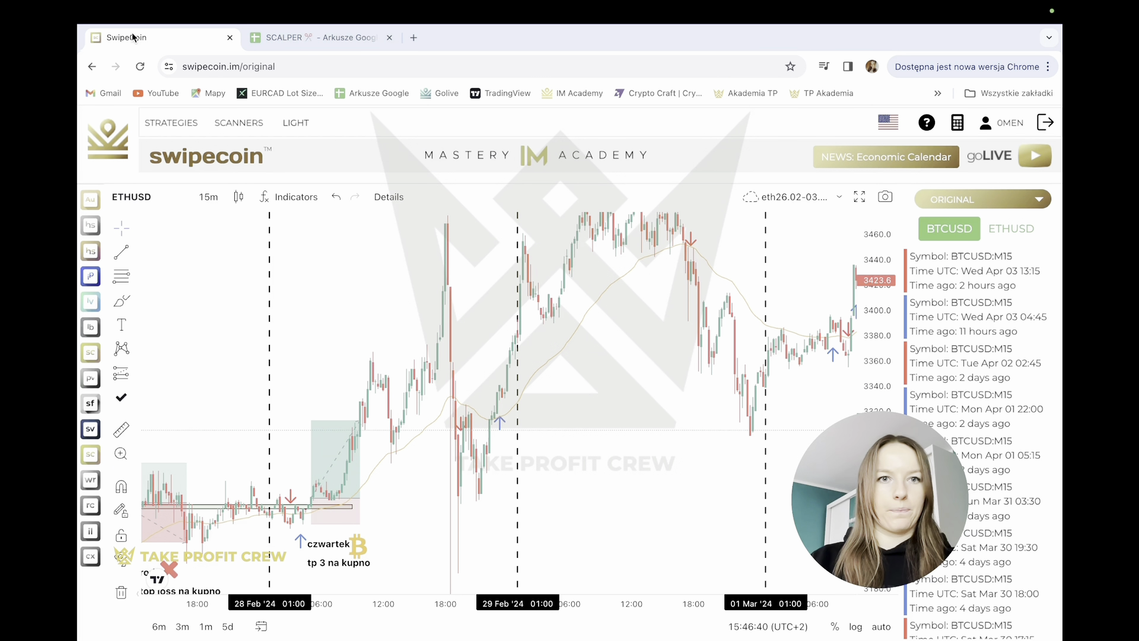
left_click(306, 41)
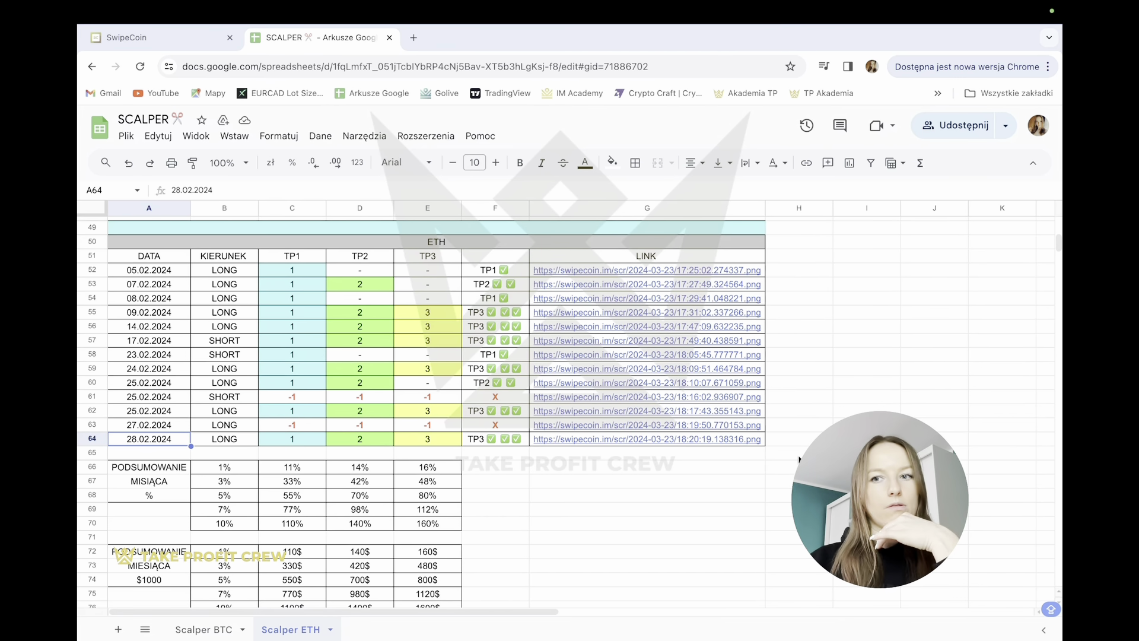
- Examine the ETH monthly summaries in percent and for $1000 capital in rows 66 to 76
left_click(482, 527)
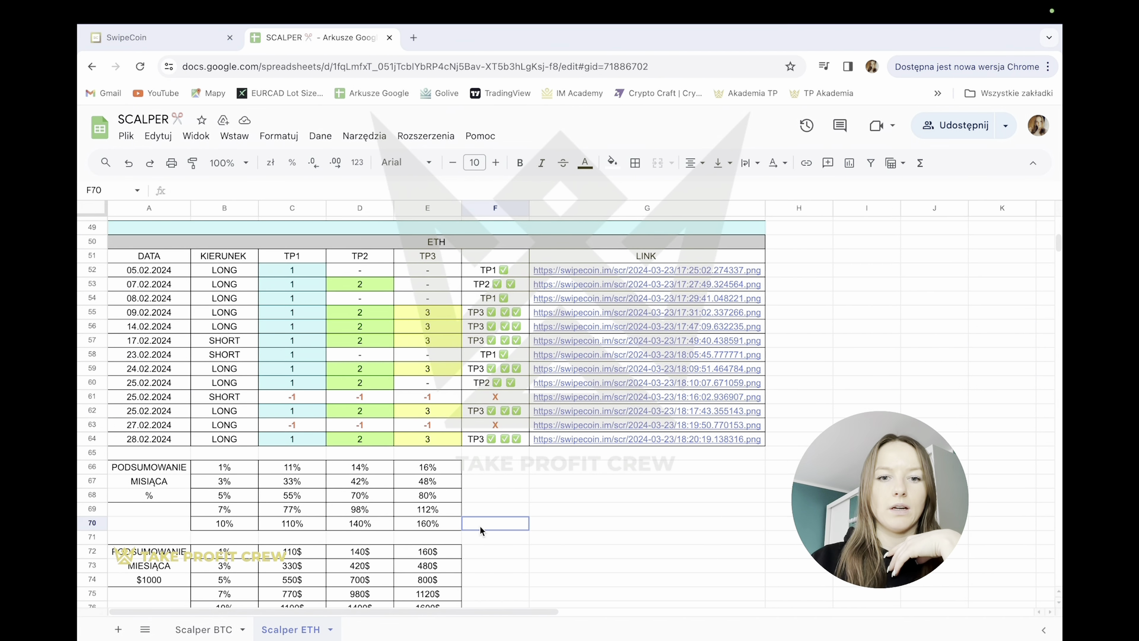
key("Down")
key("Down")
key("Down")
key("Down")
key("Down")
key("Down")
key("Down")
key("Down")
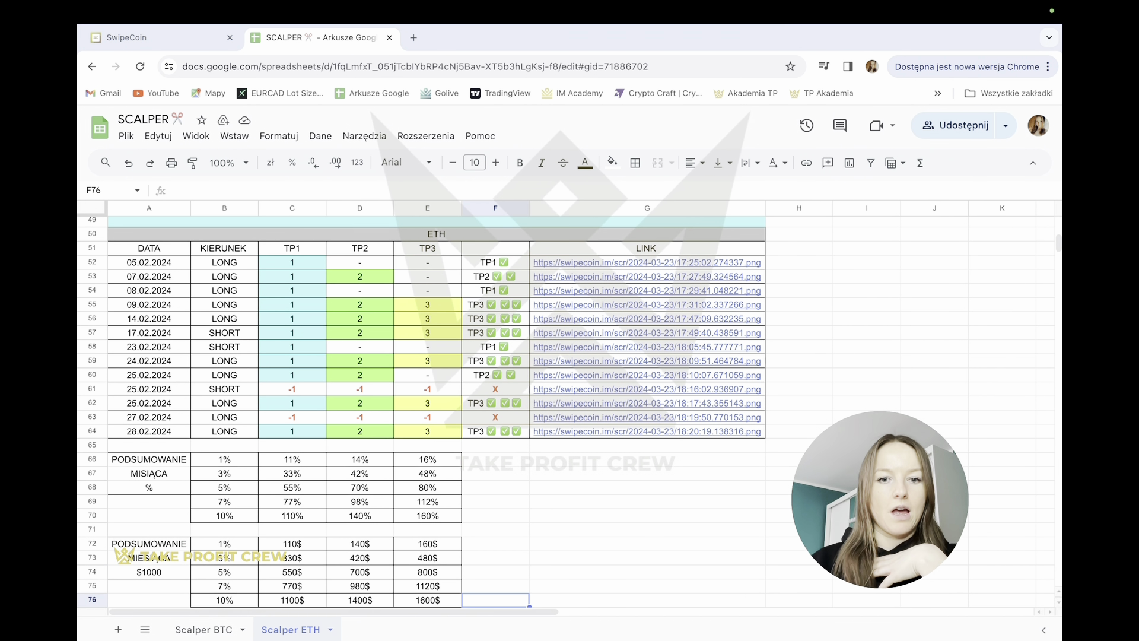
key("Down")
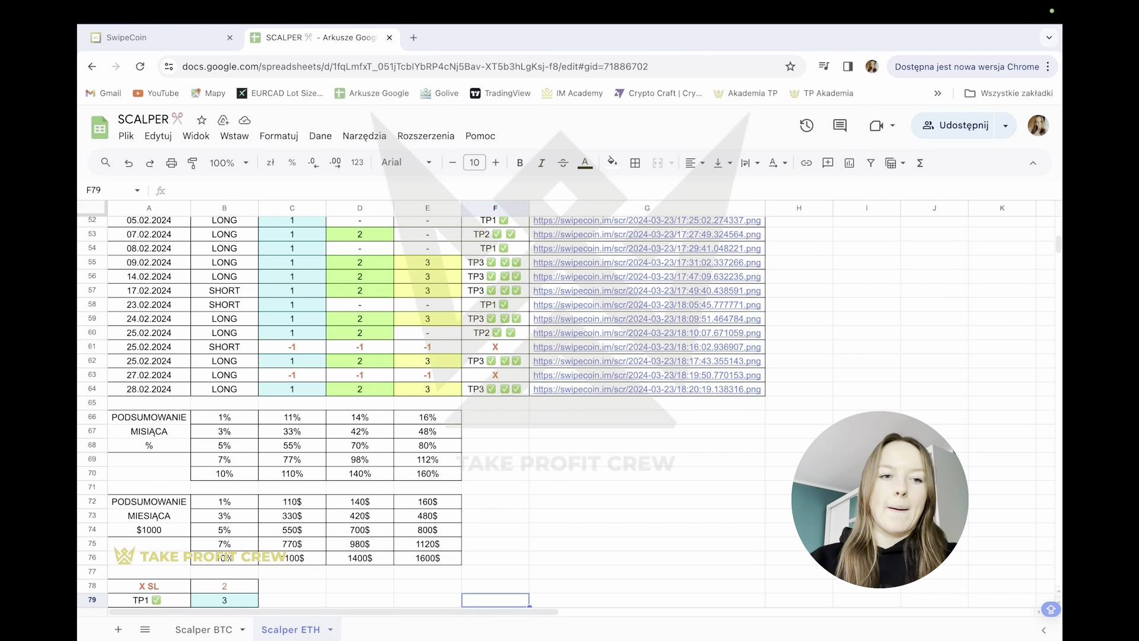
key("Down")
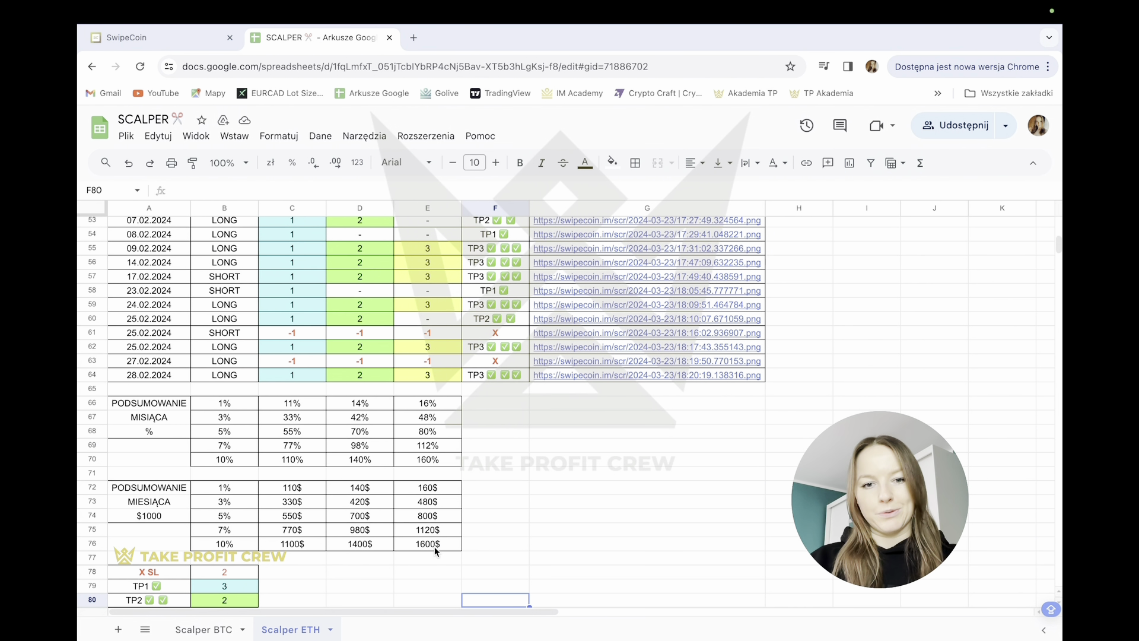
- Examine the ETH tally of stop losses, TP1, TP2 and TP3 results in rows 78 to 81
left_click(478, 545)
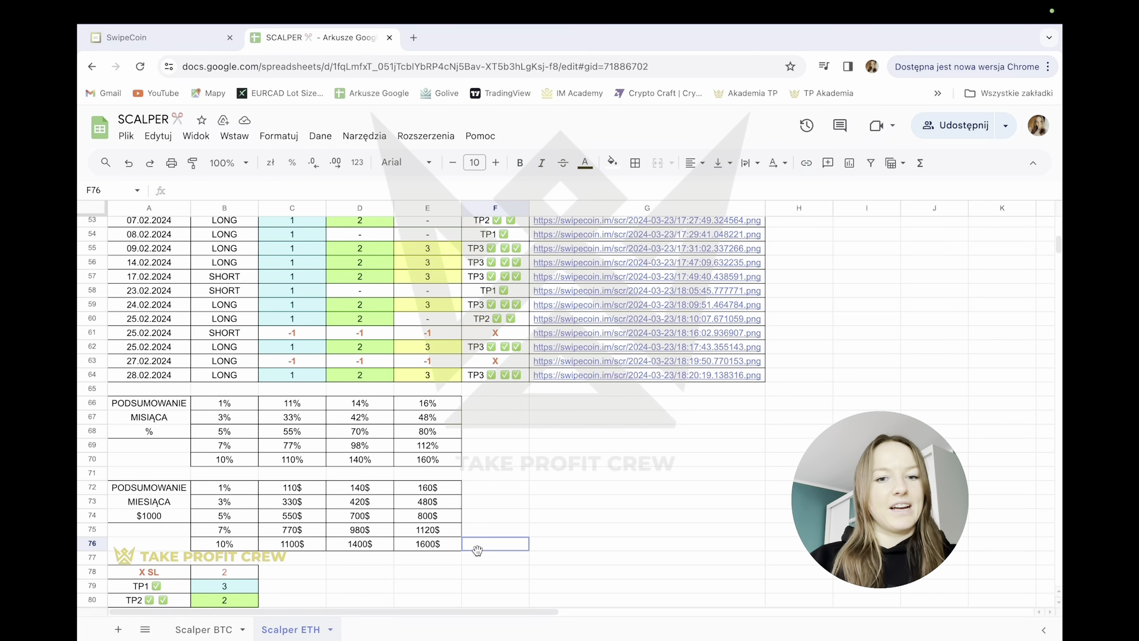
key("Down")
key("Down")
key("Down")
key("Down")
key("Down")
key("Down")
key("Down")
key("Down")
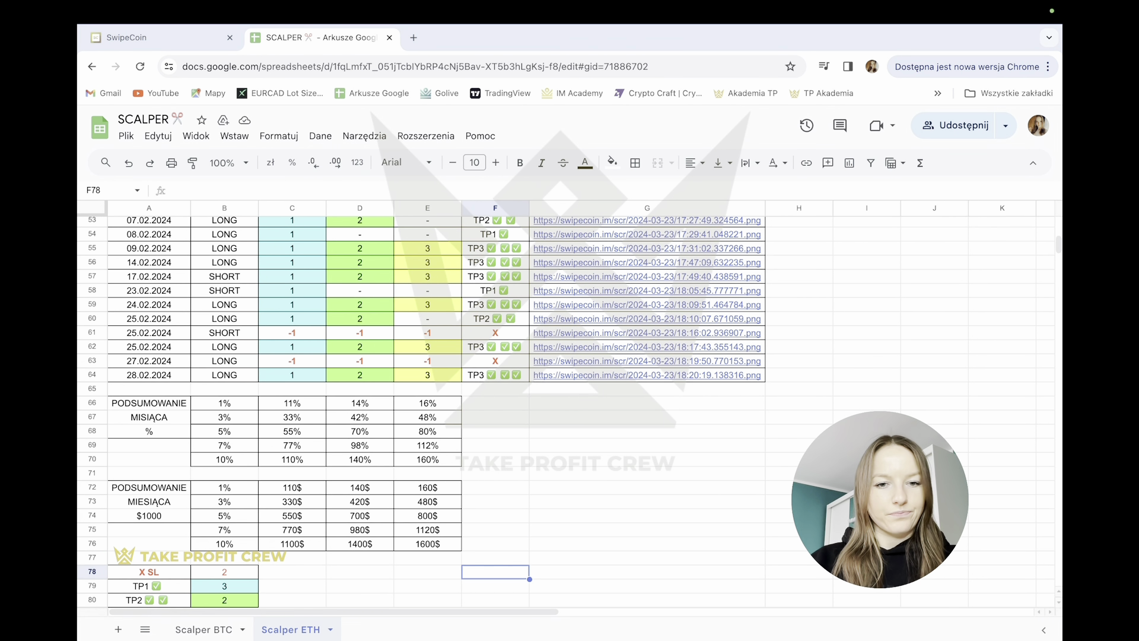
key("Down")
key("Down")
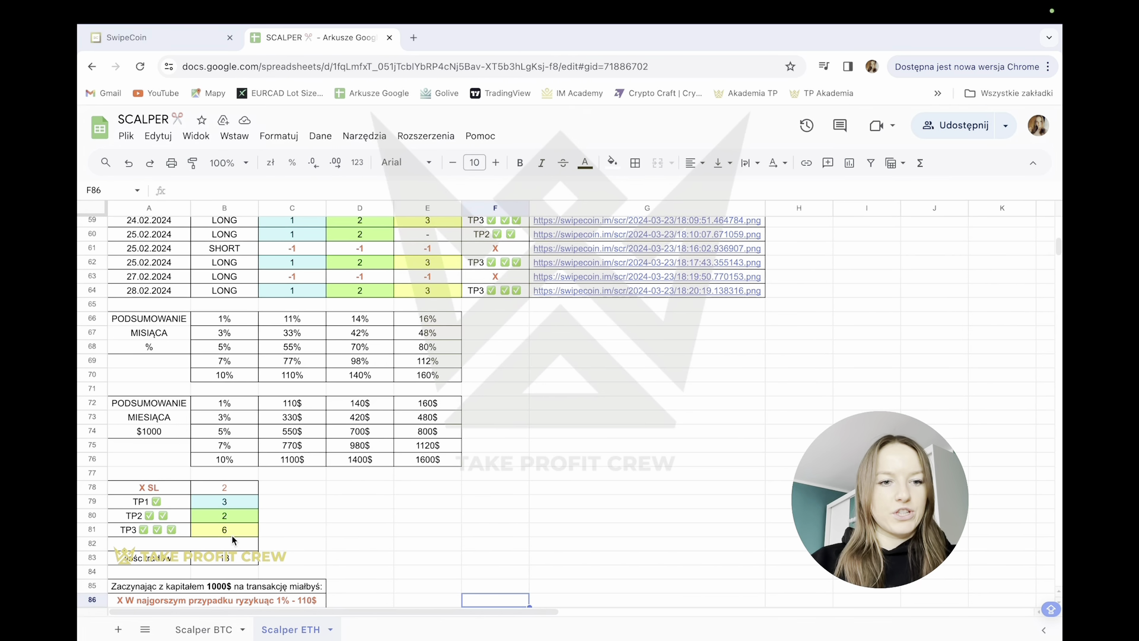
- Review the ETH number of trades and the worst-case and best-case outcomes for 1000$ capital at 1% and 10% risk
left_click(281, 563)
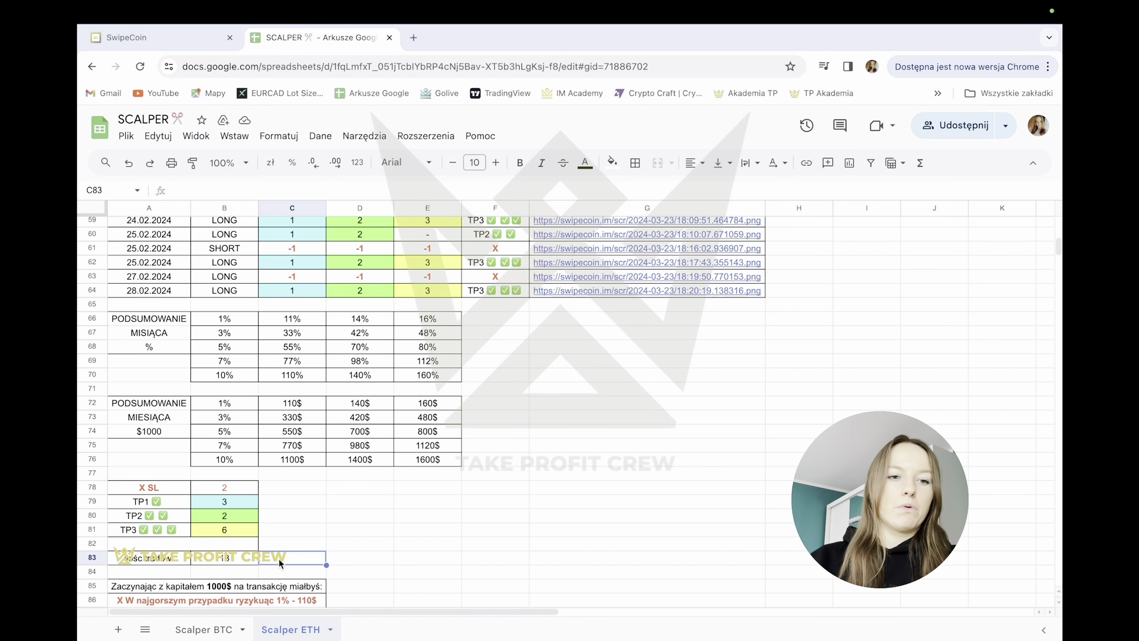
key("Down")
key("Down")
key("Down")
key("Down")
key("Down")
key("Down")
key("Down")
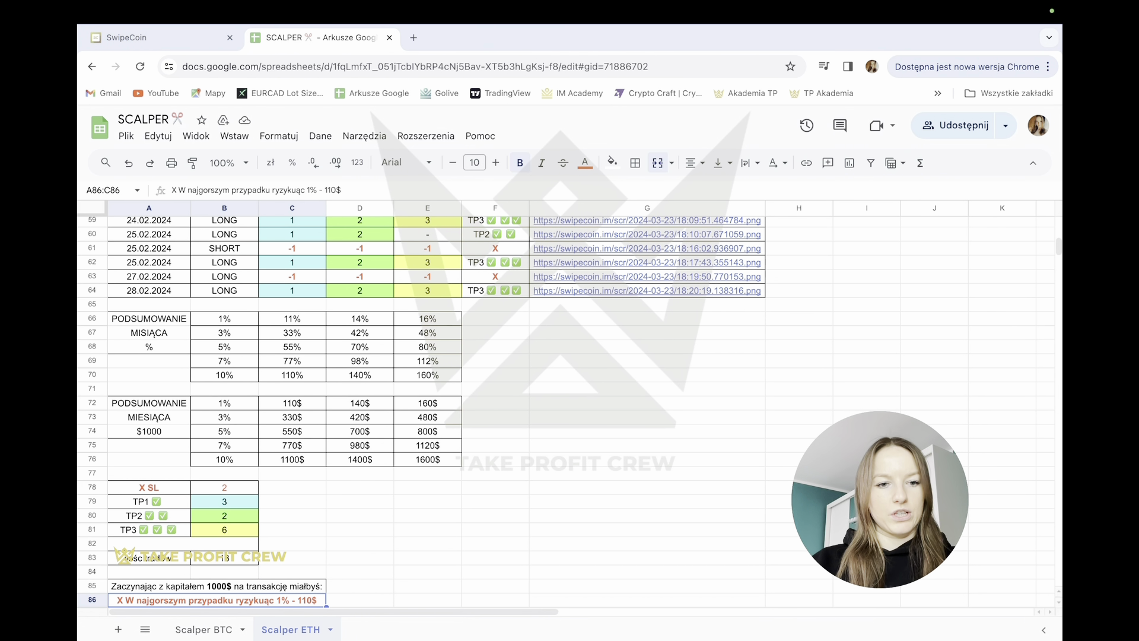
key("Down")
key("Up")
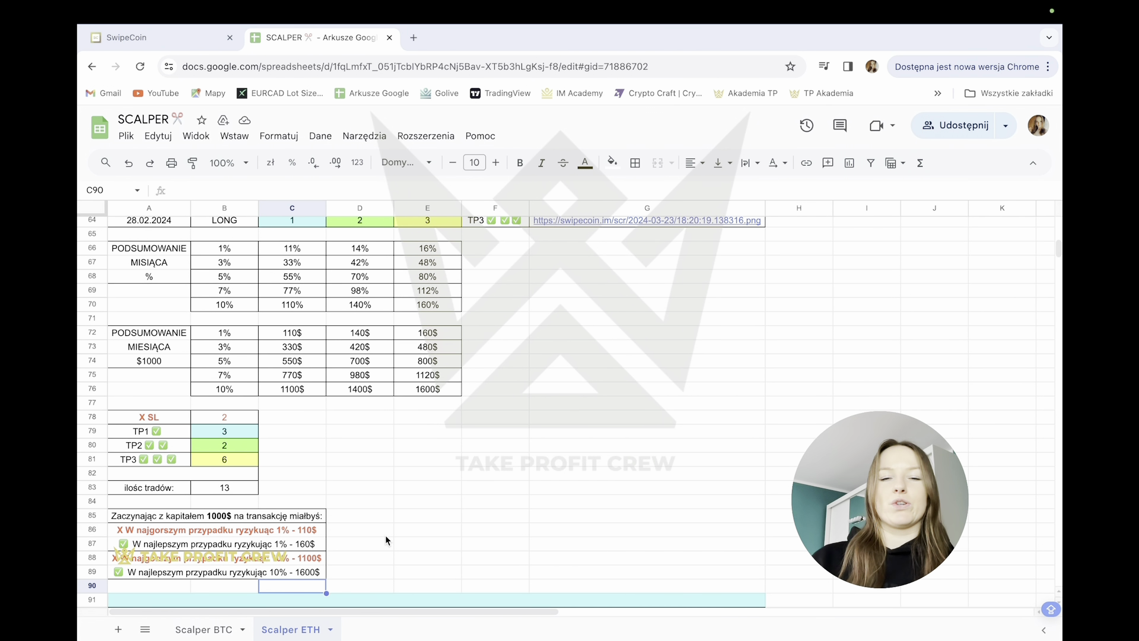
- Open the Scalper BTC sheet and examine its February summaries in percent and for $1000 capital in rows 69 to 79
left_click(179, 634)
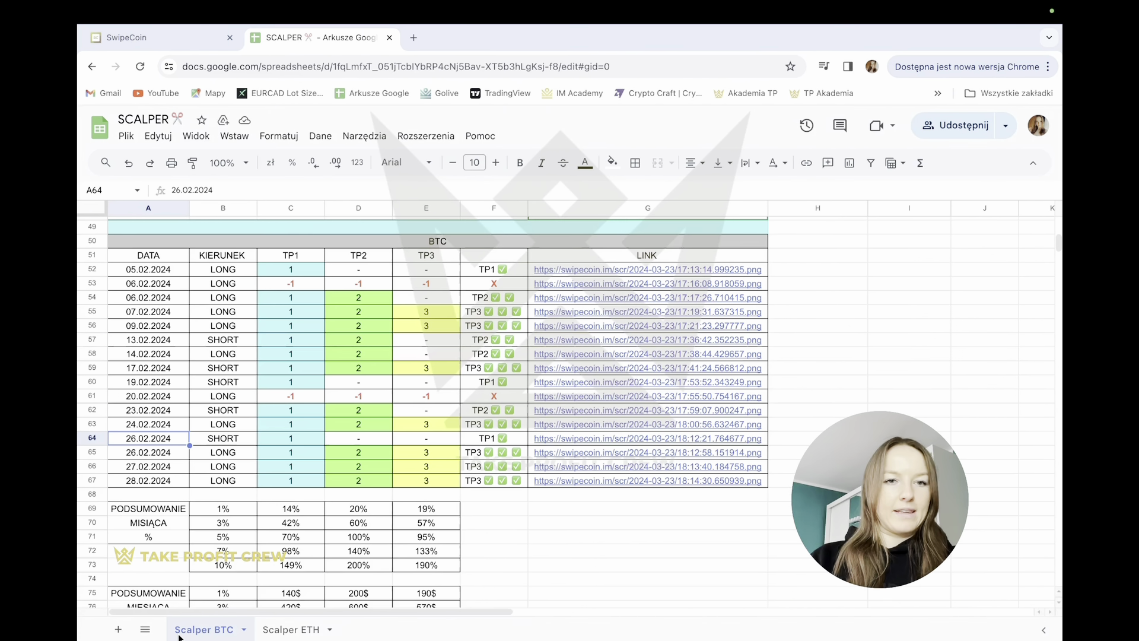
left_click(468, 514)
key("Down")
key("Down")
key("Down")
key("Down")
key("Down")
key("Down")
key("Down")
key("Down")
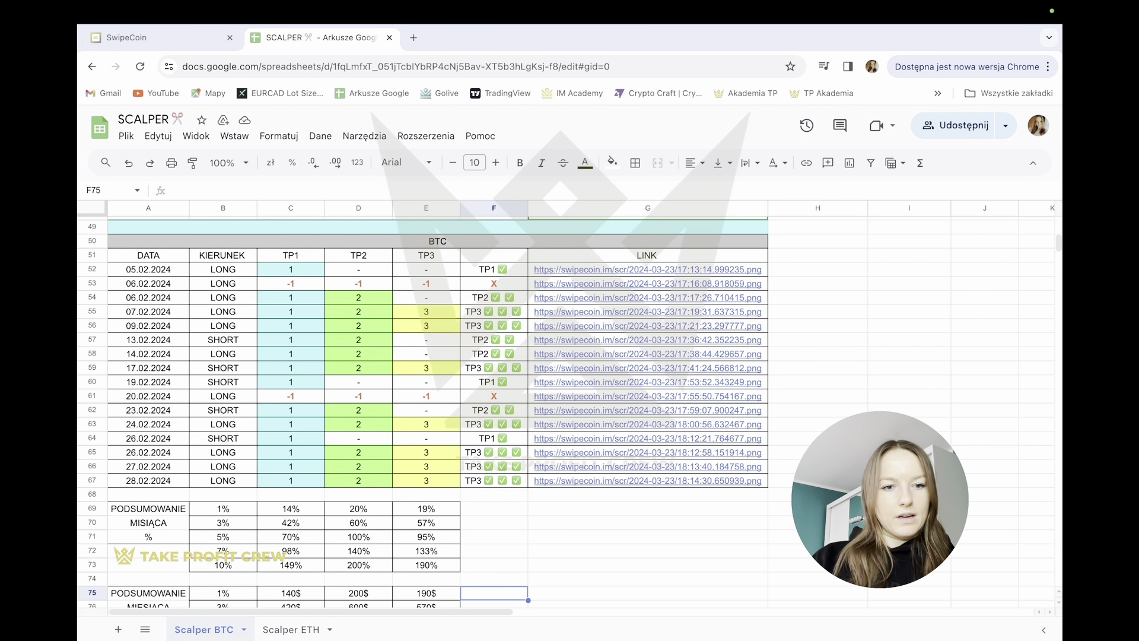
key("Down")
key("Down")
key("Down")
key("Down")
key("Down")
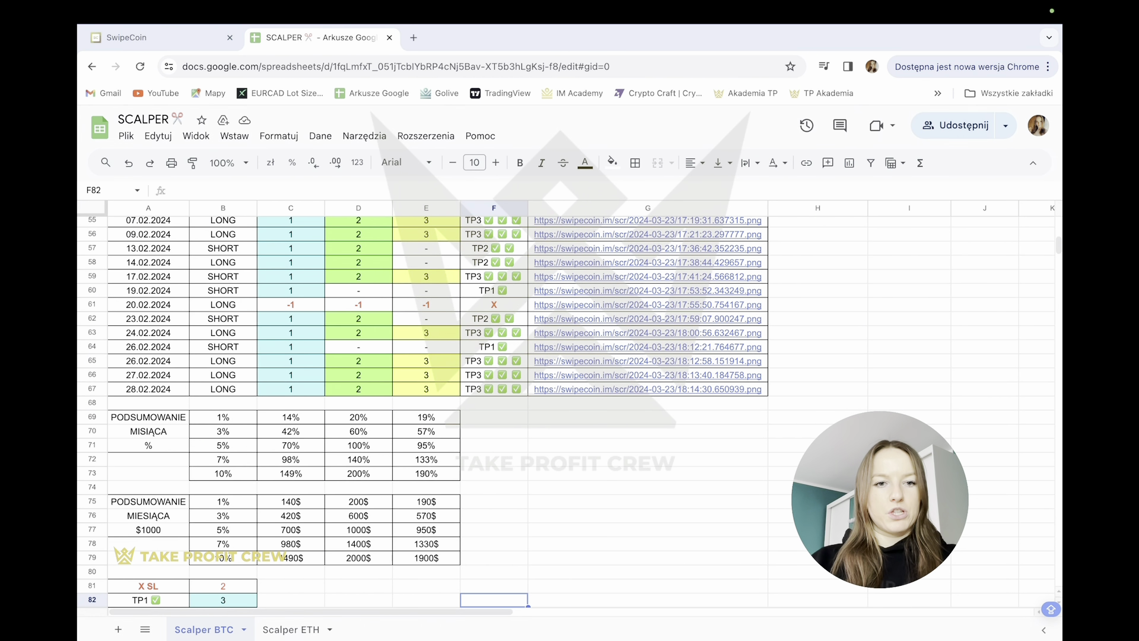
- Examine the BTC tally of stop losses, TP1, TP2 and TP3 results and the number of trades in rows 81 to 86
key("Down")
key("Down")
key("Down")
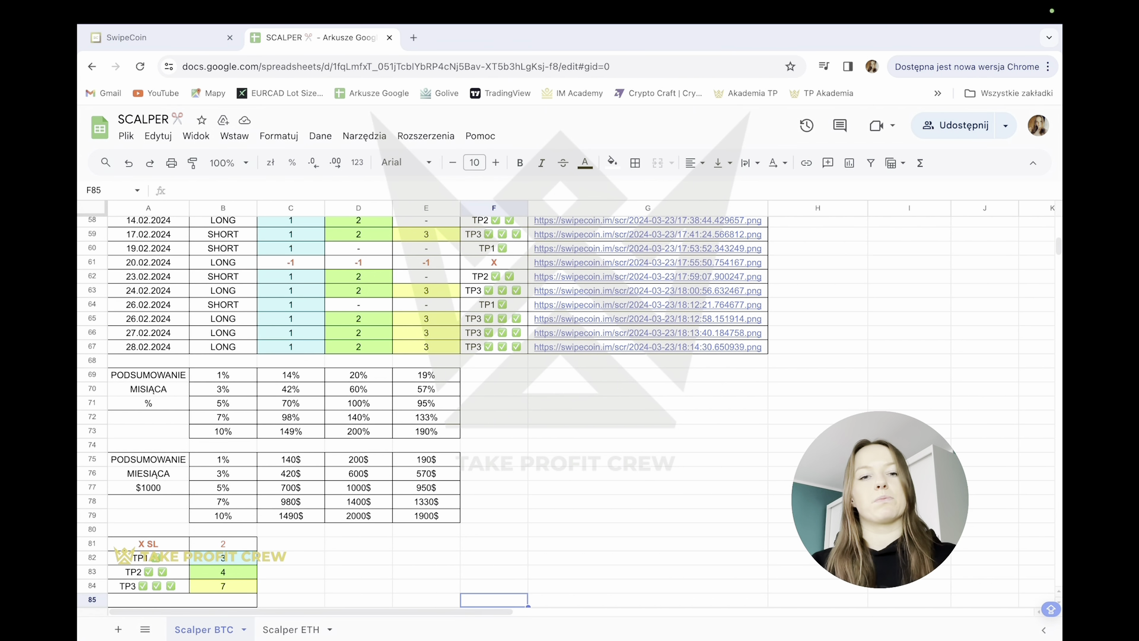
key("Down")
key("Down")
key("Down")
key("Down")
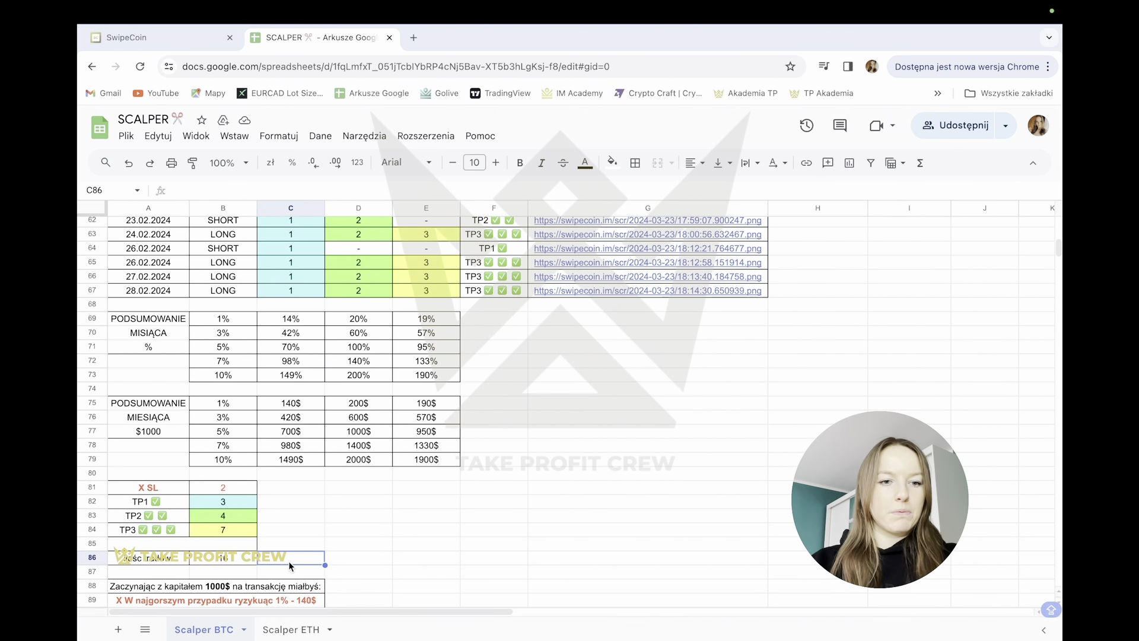
- Review the BTC worst-case and best-case outcomes for 1000$ capital at 1% and 10% risk in rows 88 to 92
left_click(270, 586)
key("Down")
key("Down")
key("Down")
key("Down")
key("Down")
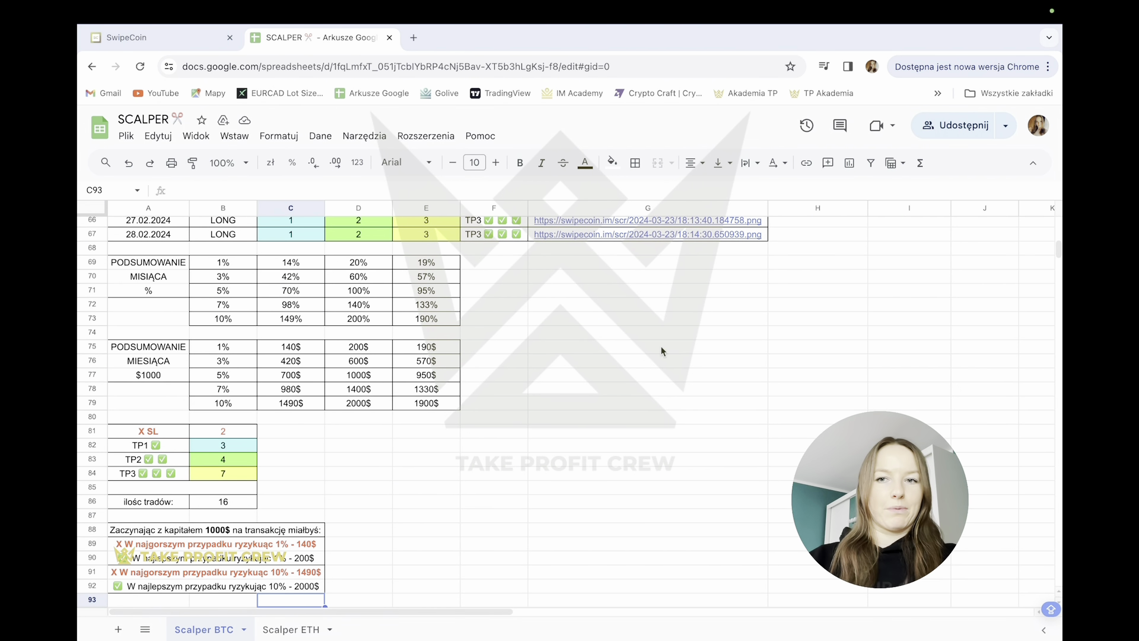
- Go back up to the BTC February trade list starting at row 50 and look over its entries and percent summary
left_click(634, 258)
key("Up")
key("Up")
key("Up")
key("Up")
key("Up")
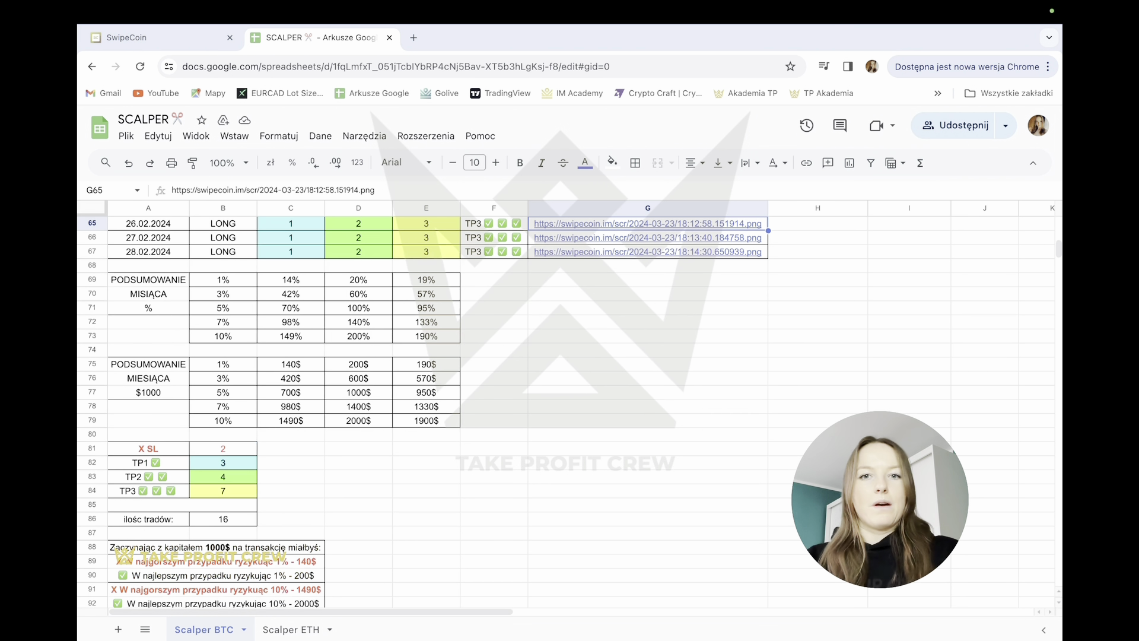
key("Up")
key("Up")
key("Up")
key("Up")
key("Up")
key("Up")
key("Up")
key("Up")
key("Up")
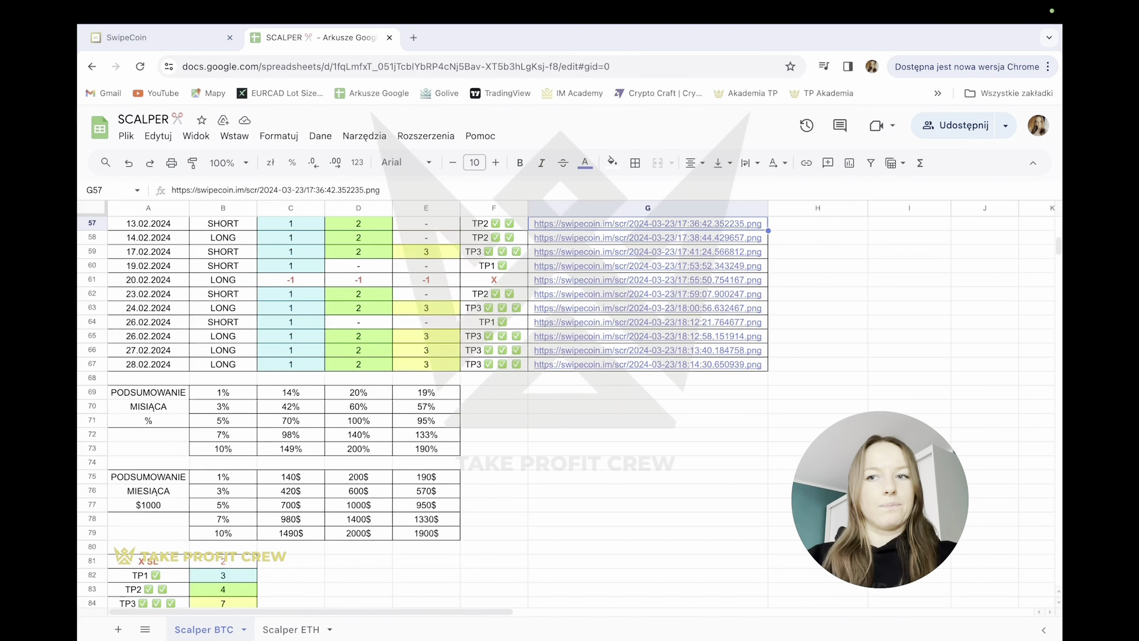
key("Up")
key("Up")
key("Up")
key("Up")
key("Up")
key("Up")
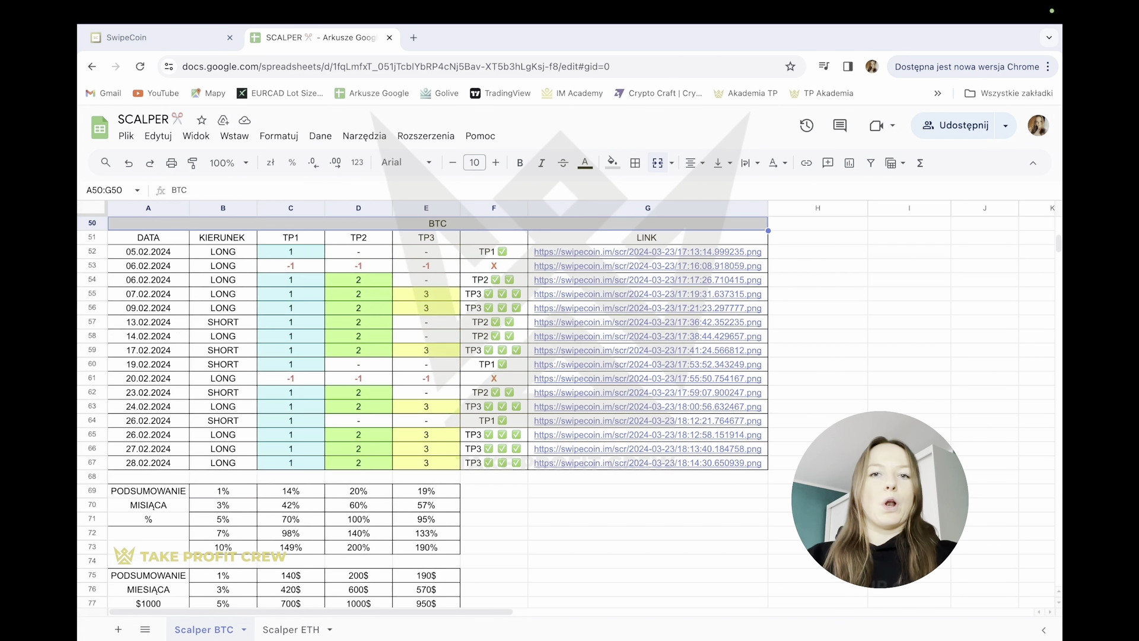
left_click(517, 548)
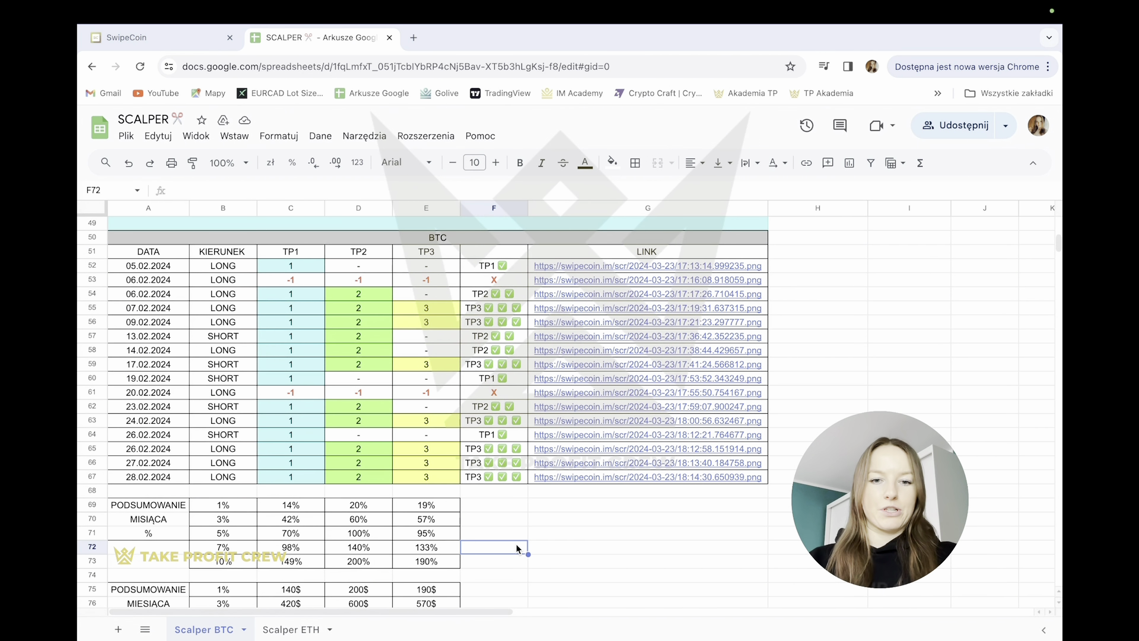